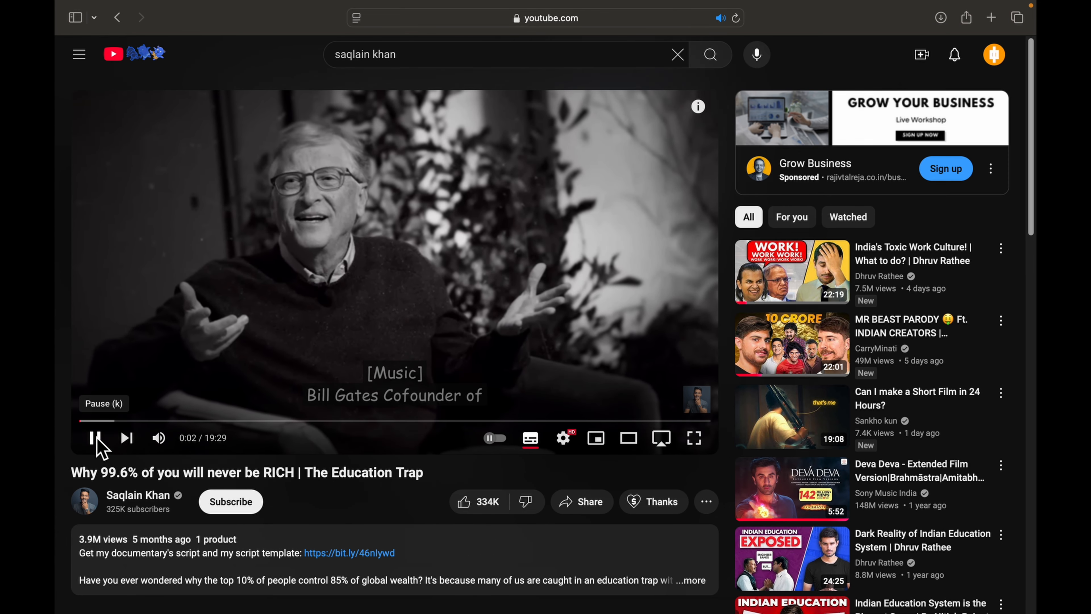
{"action": "left_click", "coordinate": [553, 237]}
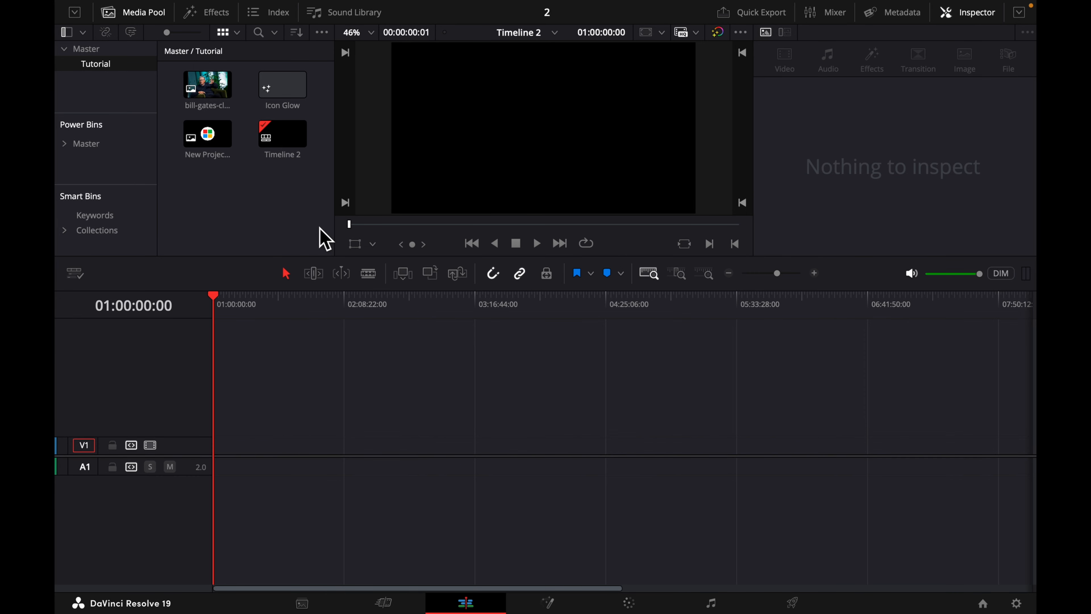
Preview the New Project.png logo and the bill-gates-clear.png photo from the Tutorial bin.
{"action": "left_click", "coordinate": [198, 137]}
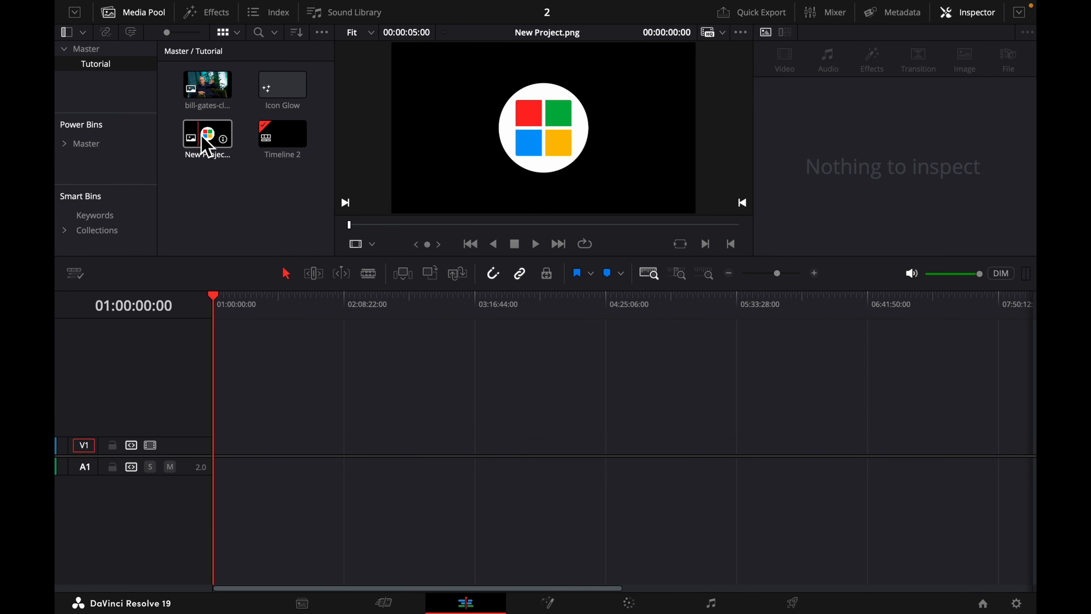
{"action": "left_click", "coordinate": [215, 92]}
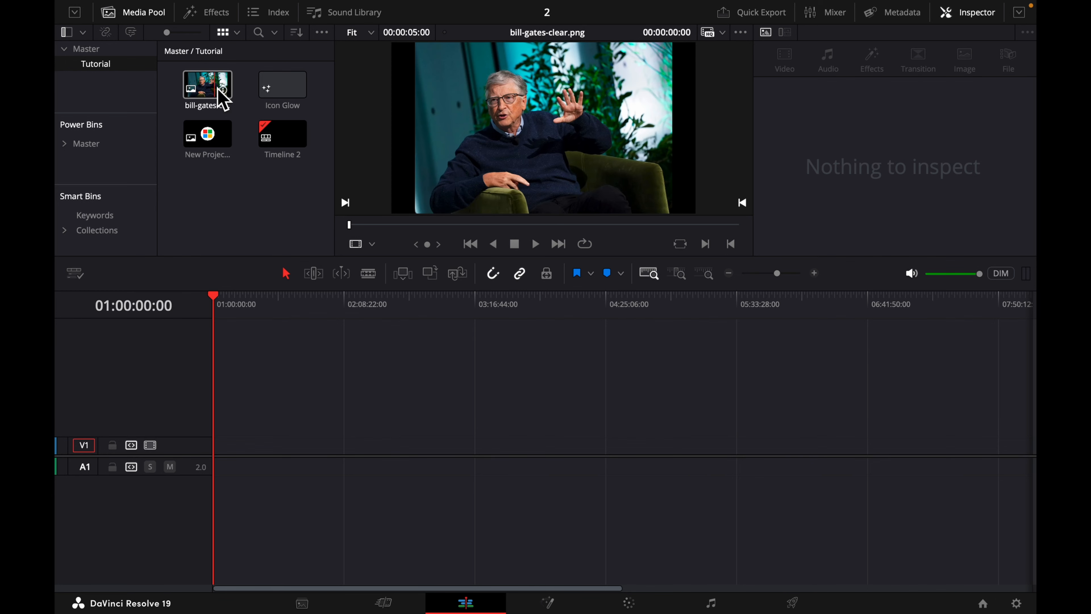
{"action": "left_click", "coordinate": [229, 185]}
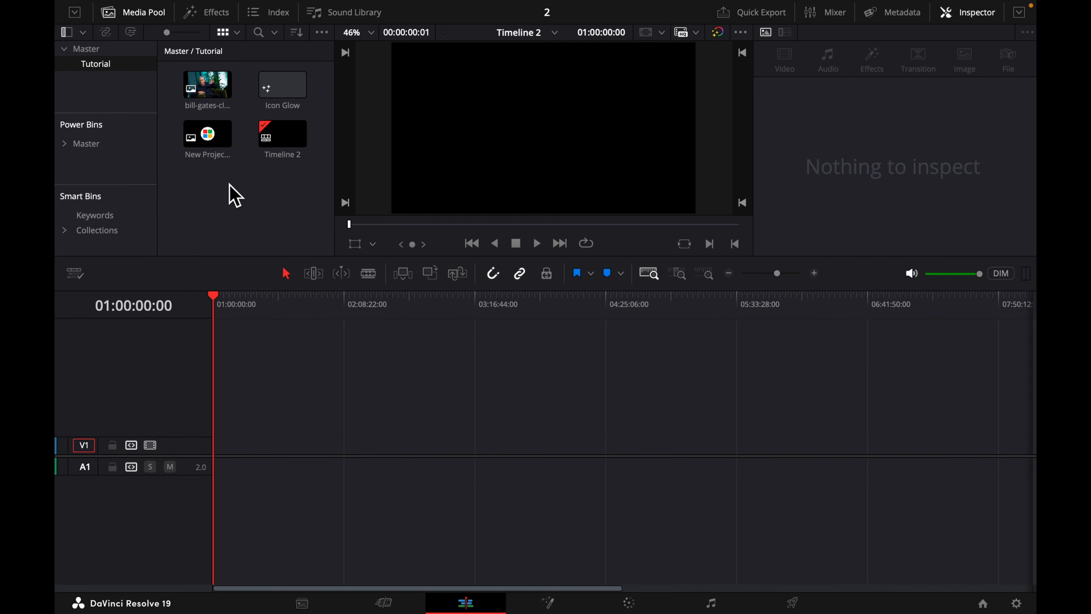
Create a new Fusion composition clip named "Icon glow" in the Tutorial bin.
{"action": "right_click", "coordinate": [227, 181]}
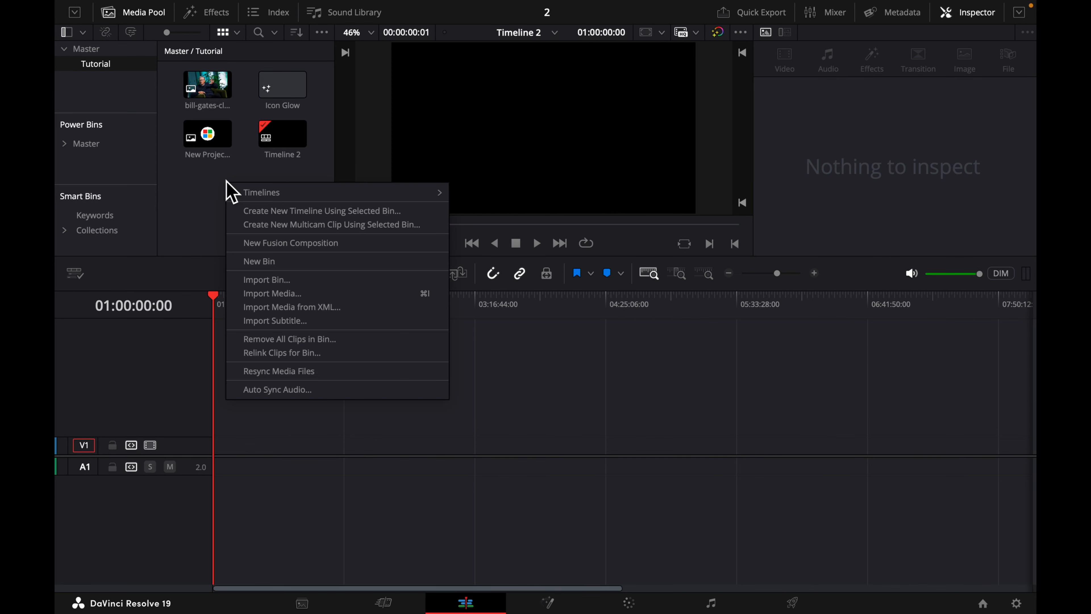
{"action": "left_click", "coordinate": [294, 243]}
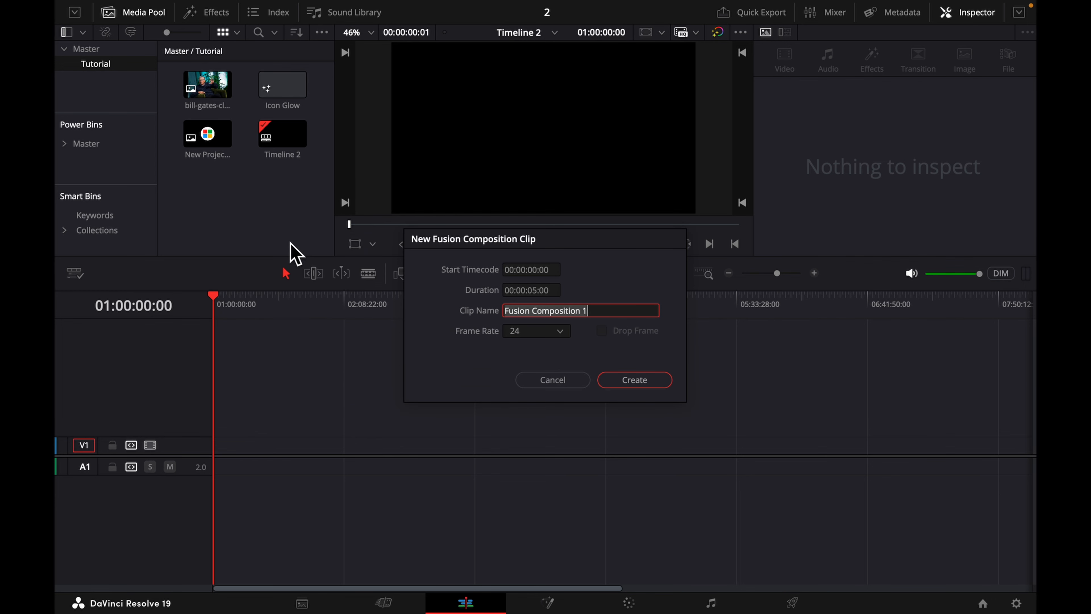
{"action": "type", "text": "Ic"}
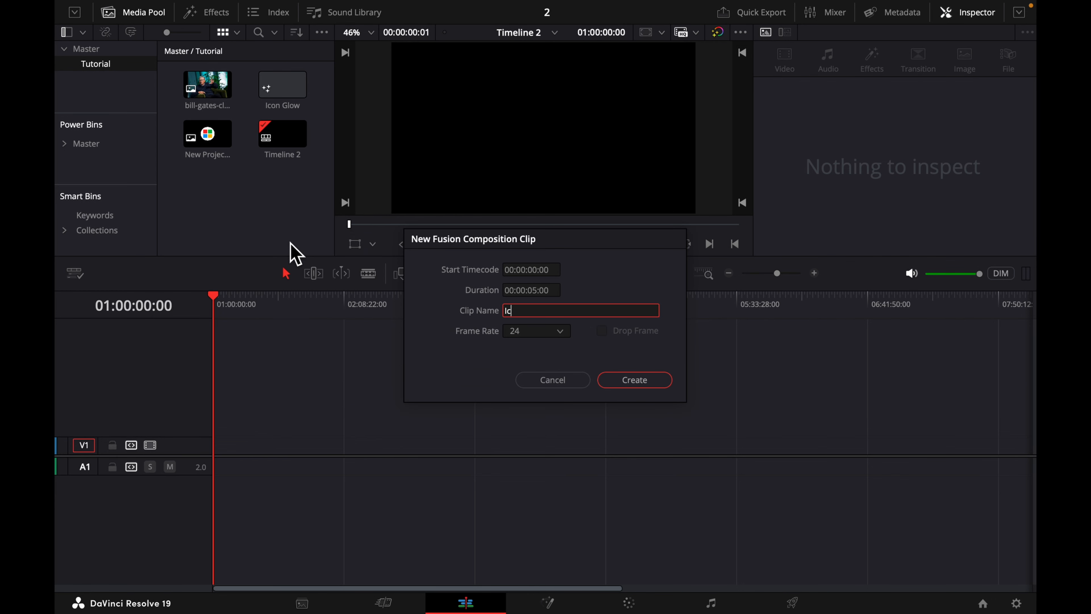
{"action": "type", "text": "on glow"}
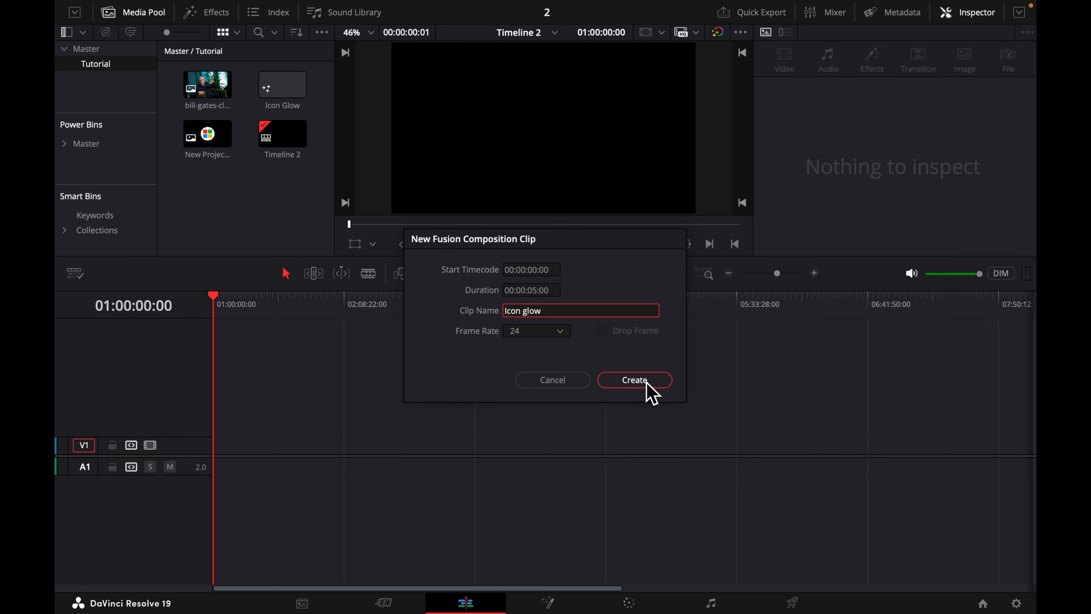
{"action": "left_click", "coordinate": [635, 379]}
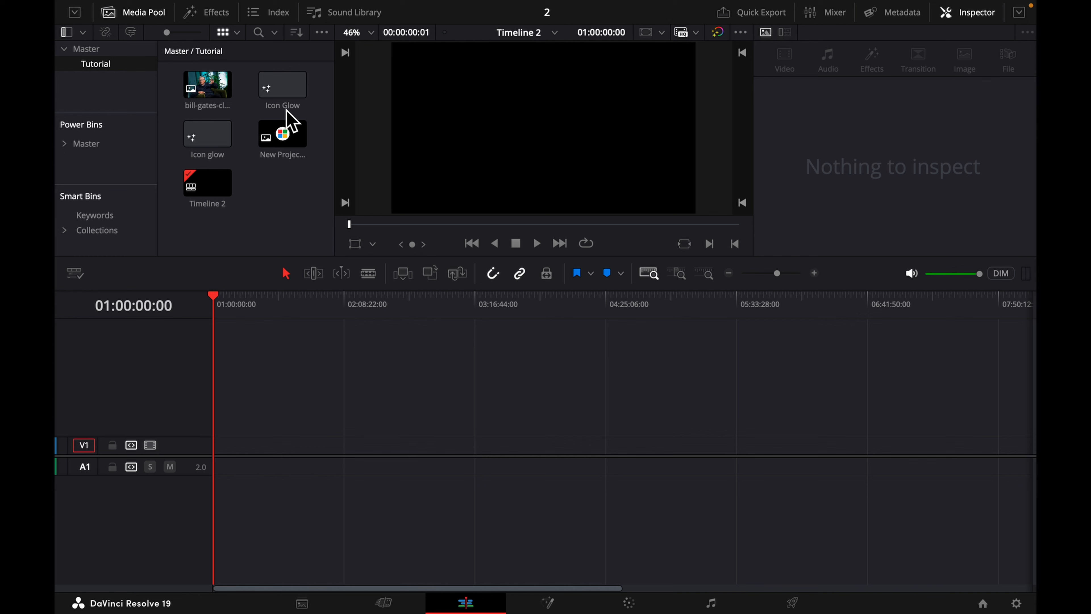
Open the Icon Glow composition in Fusion and move the MediaOut1 node far to the right in the node graph.
{"action": "double_click", "coordinate": [282, 92]}
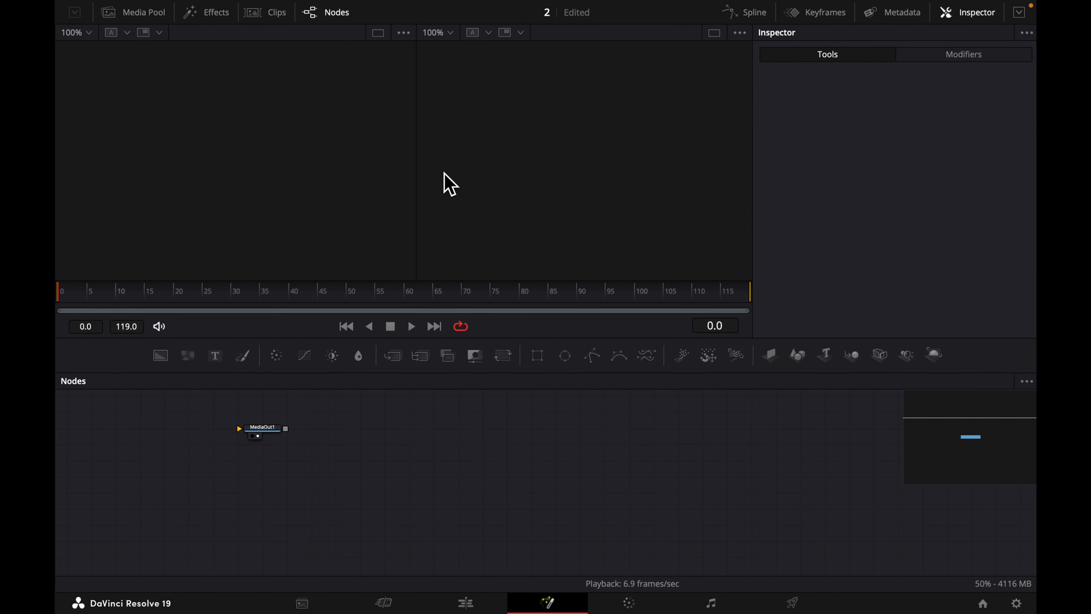
{"action": "scroll", "coordinate": [270, 440], "scroll_direction": "up", "scroll_amount": 2}
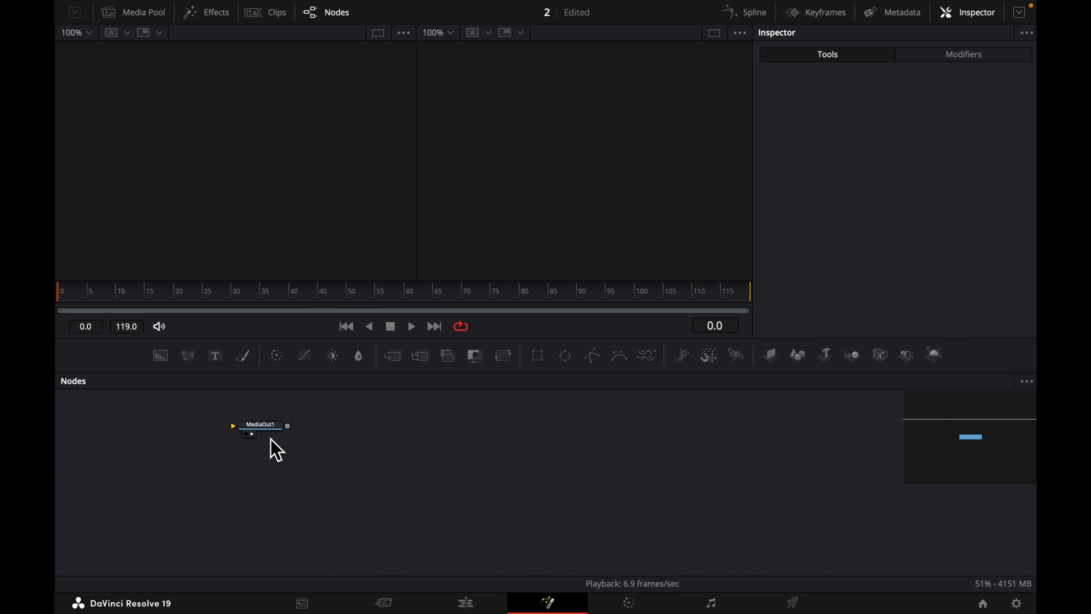
{"action": "scroll", "coordinate": [270, 439], "scroll_direction": "up", "scroll_amount": 4}
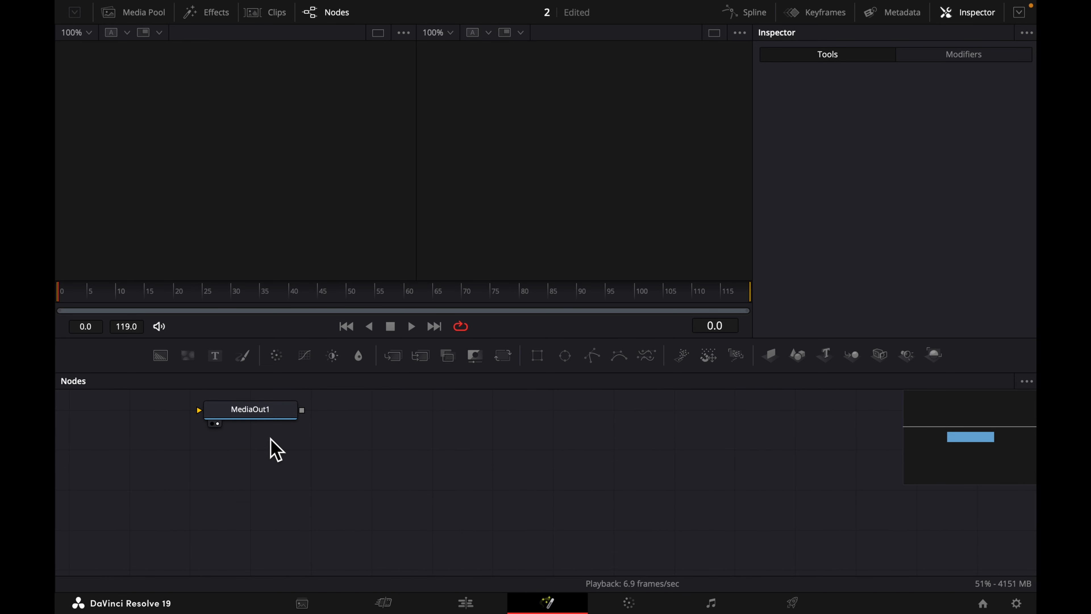
{"action": "left_click", "coordinate": [268, 414]}
{"action": "left_click_drag", "start_coordinate": [270, 415], "coordinate": [754, 494]}
Add bill-gates-clear.png to the node graph as the input of MediaOut1 and switch to a single viewer.
{"action": "left_click", "coordinate": [143, 12]}
{"action": "left_click_drag", "start_coordinate": [191, 64], "coordinate": [730, 506]}
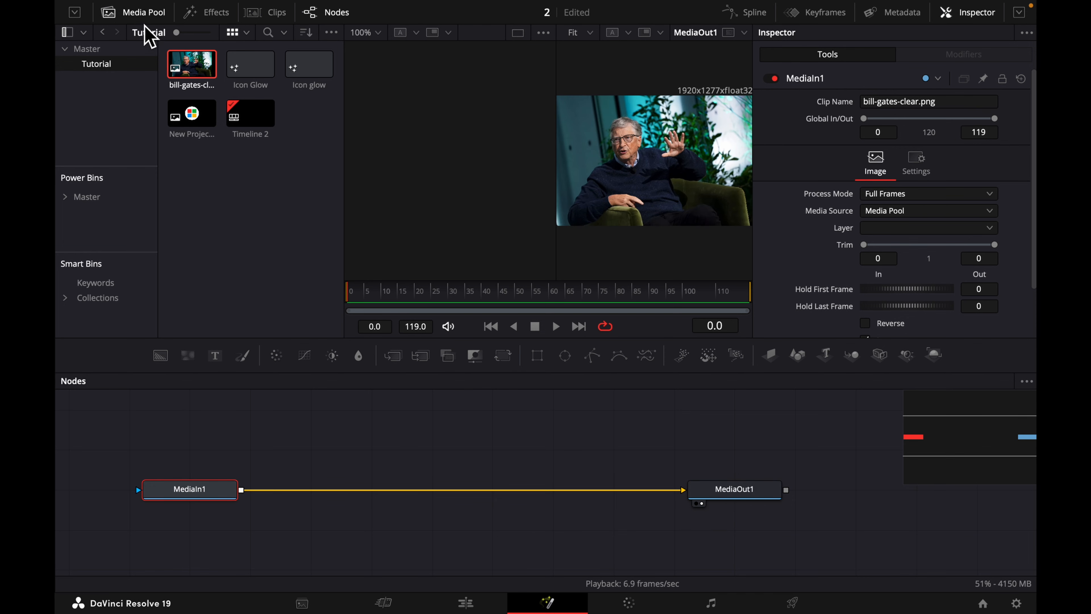
{"action": "left_click", "coordinate": [144, 15]}
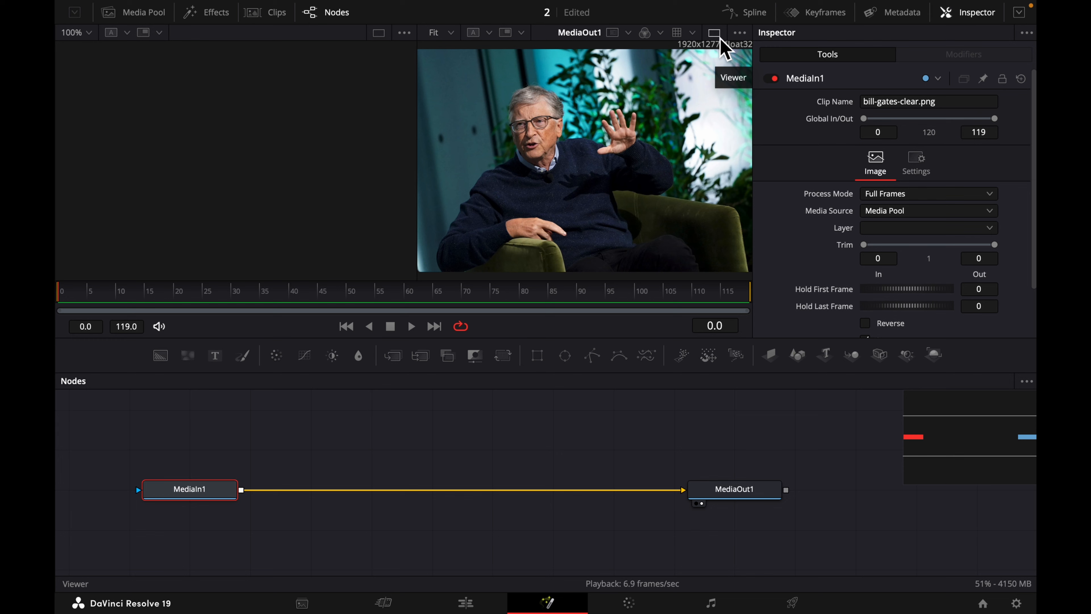
{"action": "left_click", "coordinate": [720, 38]}
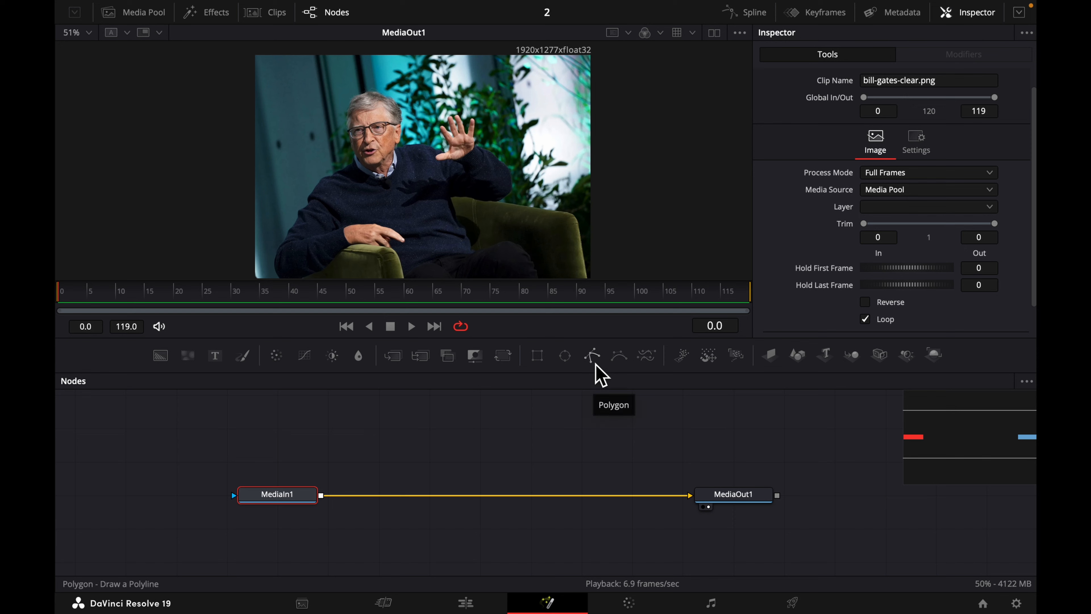
Attach a Polygon mask to MediaIn1 and disable it so the full photo can be traced.
{"action": "left_click", "coordinate": [593, 361]}
{"action": "scroll", "coordinate": [837, 215], "scroll_direction": "up", "scroll_amount": 1}
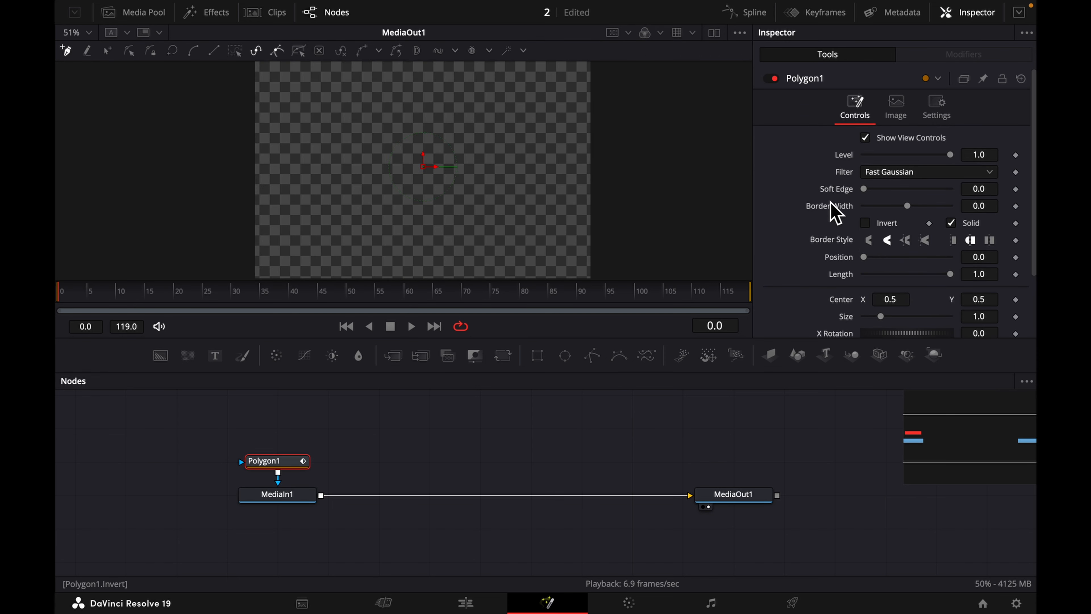
{"action": "left_click", "coordinate": [775, 79]}
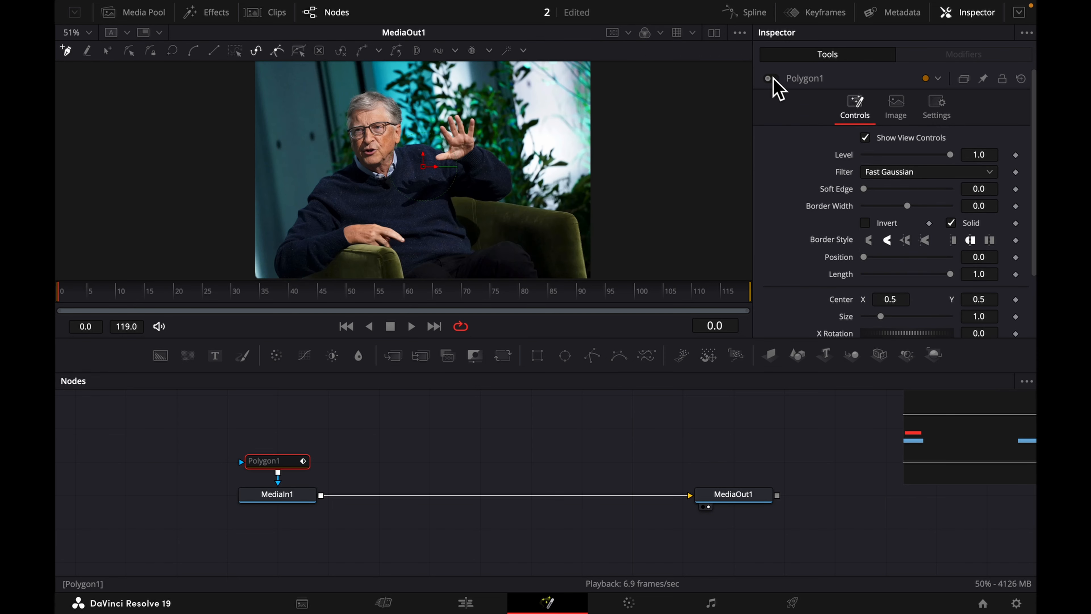
Trace a closed polygon outline around the seated man and his armchair, and re-enable the Polygon mask.
{"action": "scroll", "coordinate": [286, 273], "scroll_direction": "up", "scroll_amount": 5}
{"action": "scroll", "coordinate": [283, 263], "scroll_direction": "up", "scroll_amount": 5}
{"action": "left_click", "coordinate": [268, 254]}
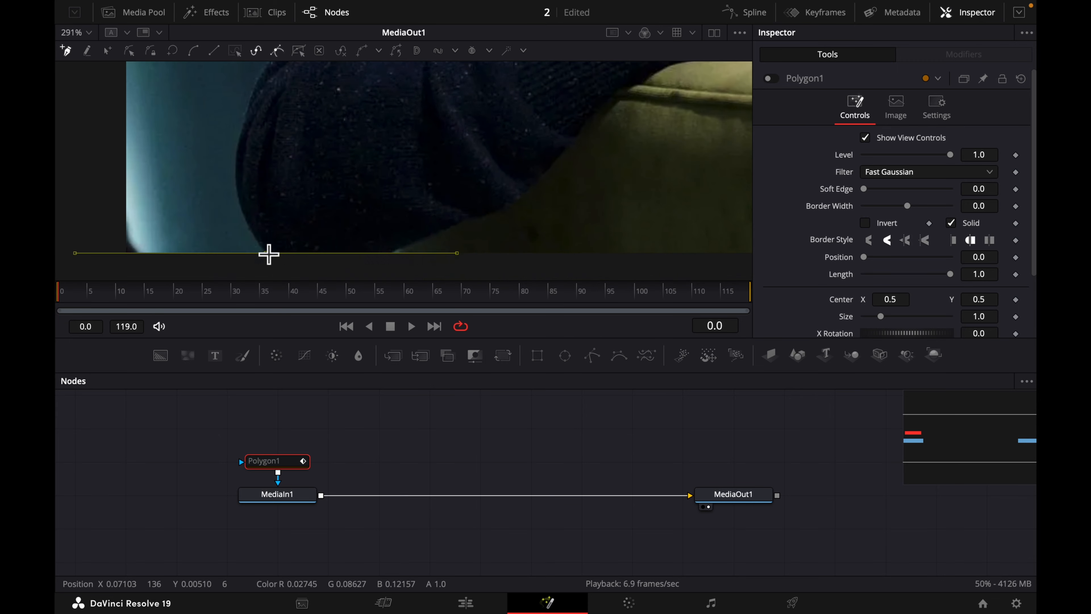
{"action": "key", "text": "super+z"}
{"action": "scroll", "coordinate": [267, 253], "scroll_direction": "up", "scroll_amount": 8}
{"action": "left_click", "coordinate": [253, 140]}
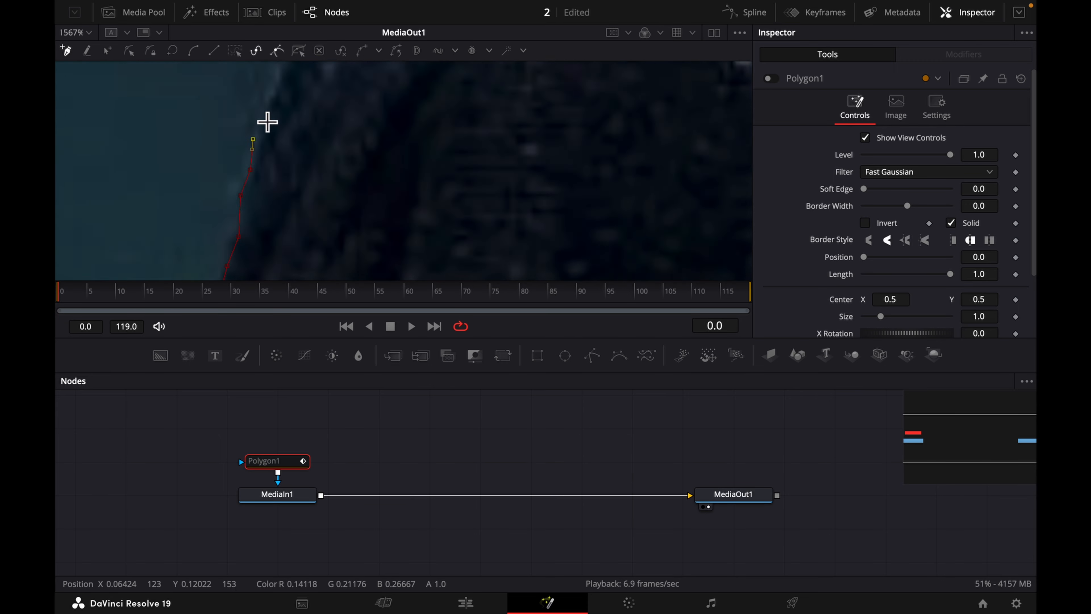
{"action": "scroll", "coordinate": [267, 122], "scroll_direction": "down", "scroll_amount": 6}
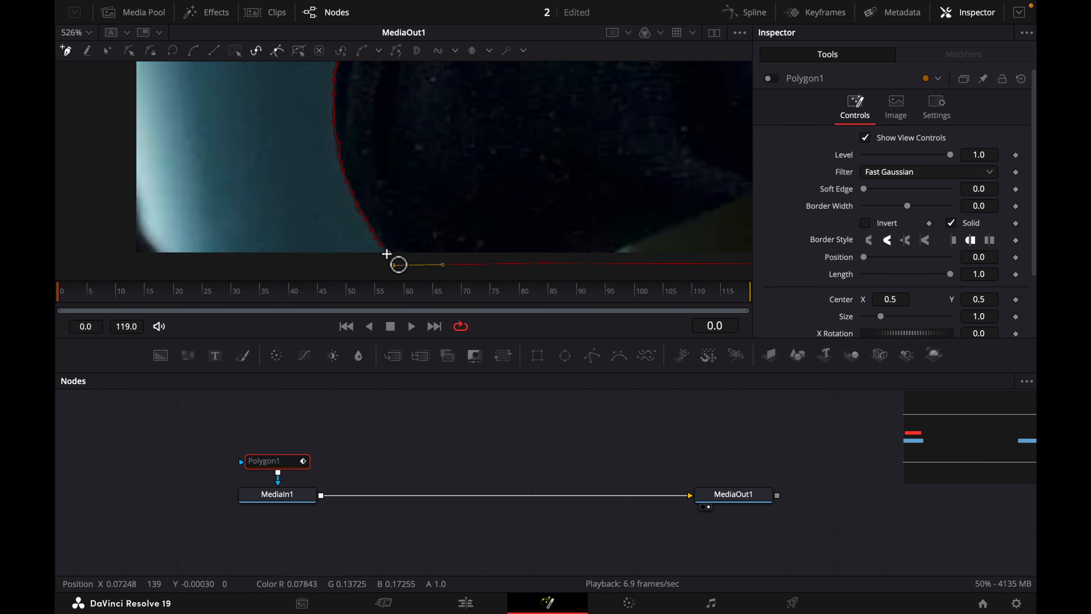
{"action": "left_click", "coordinate": [392, 263]}
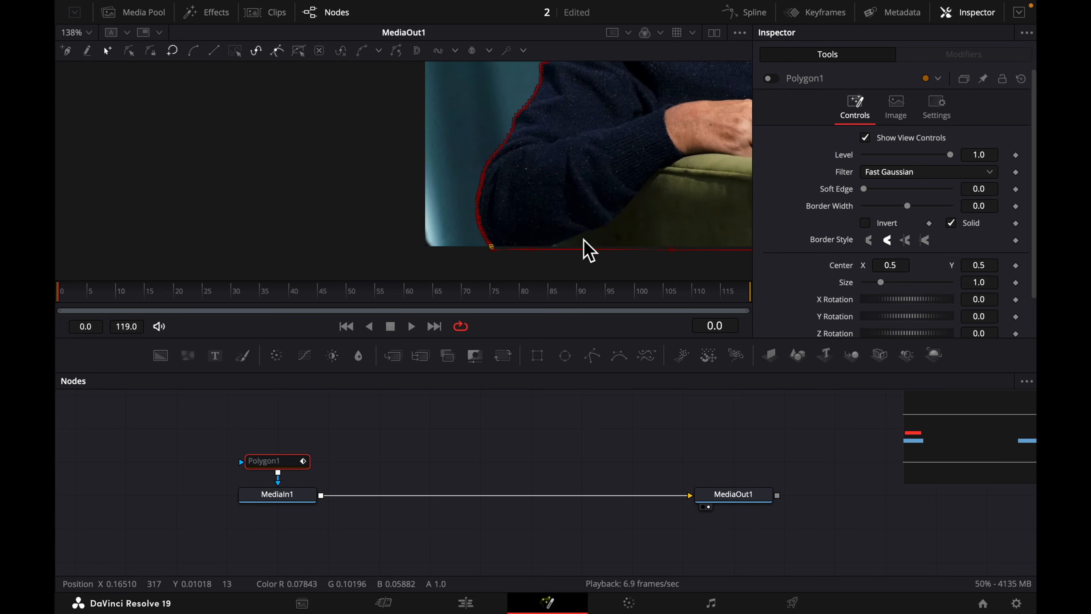
{"action": "scroll", "coordinate": [585, 241], "scroll_direction": "down", "scroll_amount": 6}
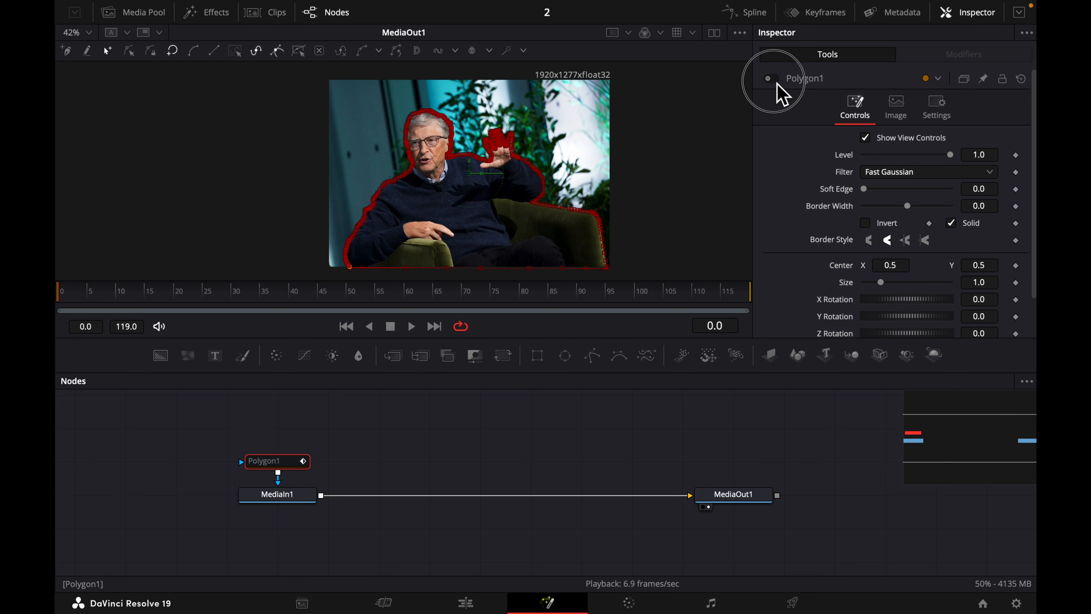
{"action": "left_click", "coordinate": [771, 78]}
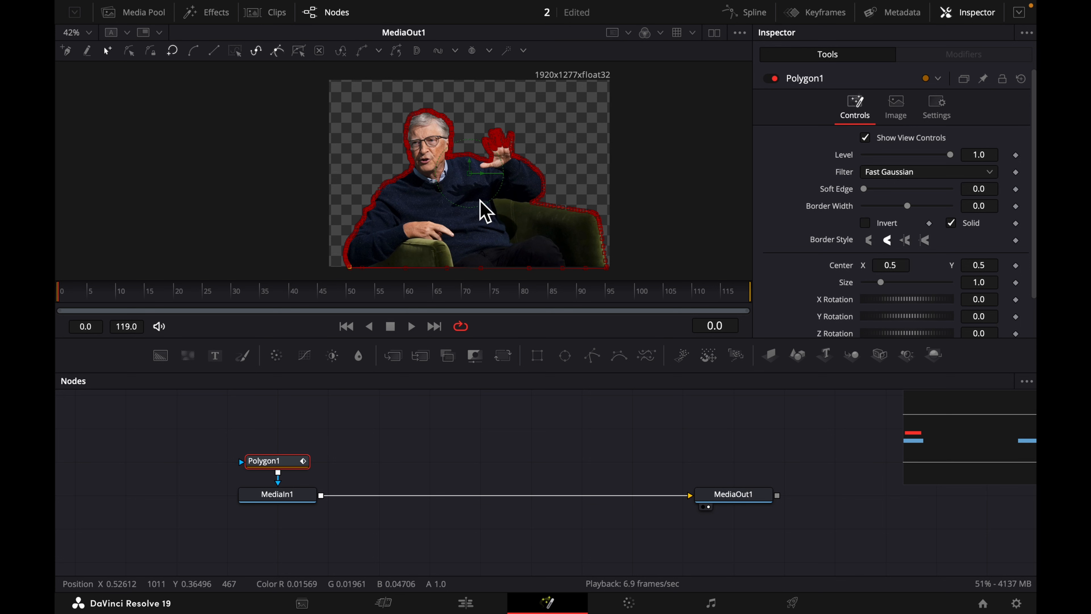
Disconnect MediaIn1 from MediaOut1 and display MediaIn1 in the viewer.
{"action": "left_click", "coordinate": [666, 496]}
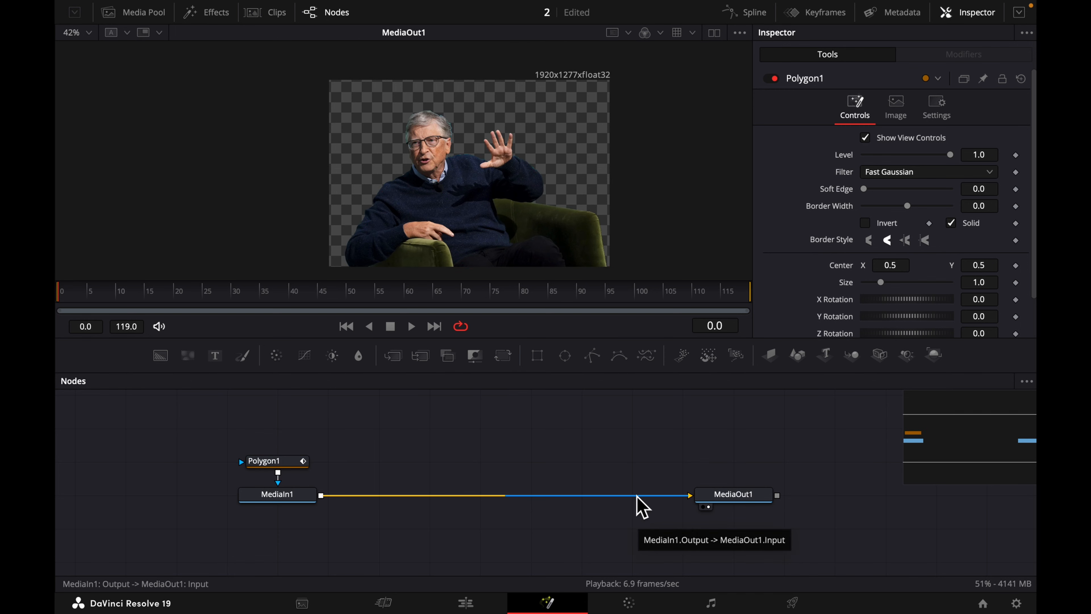
{"action": "key", "text": "Delete"}
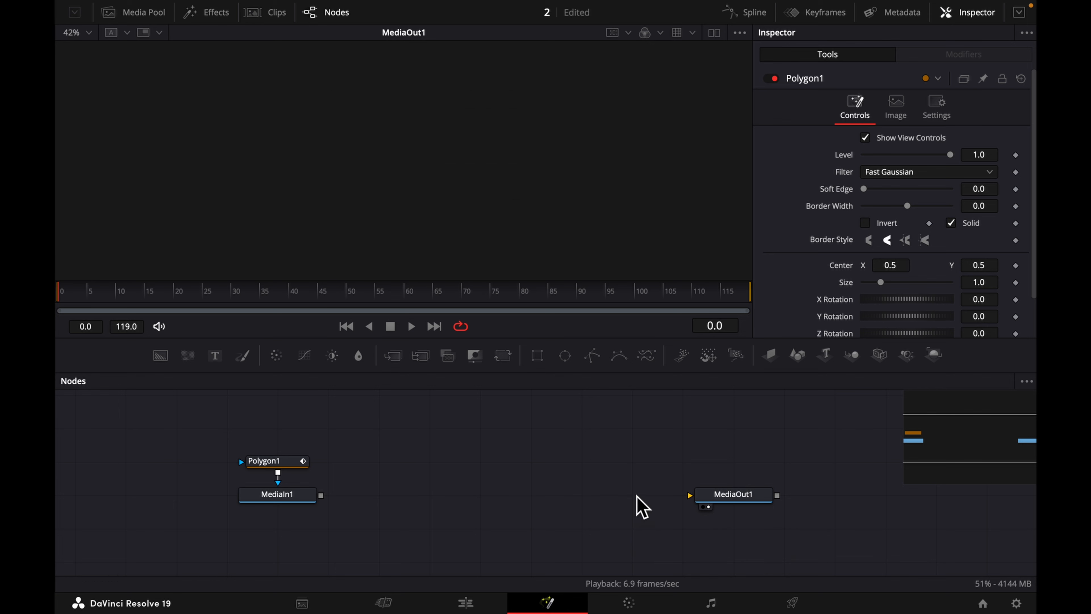
{"action": "left_click_drag", "start_coordinate": [295, 509], "coordinate": [449, 260]}
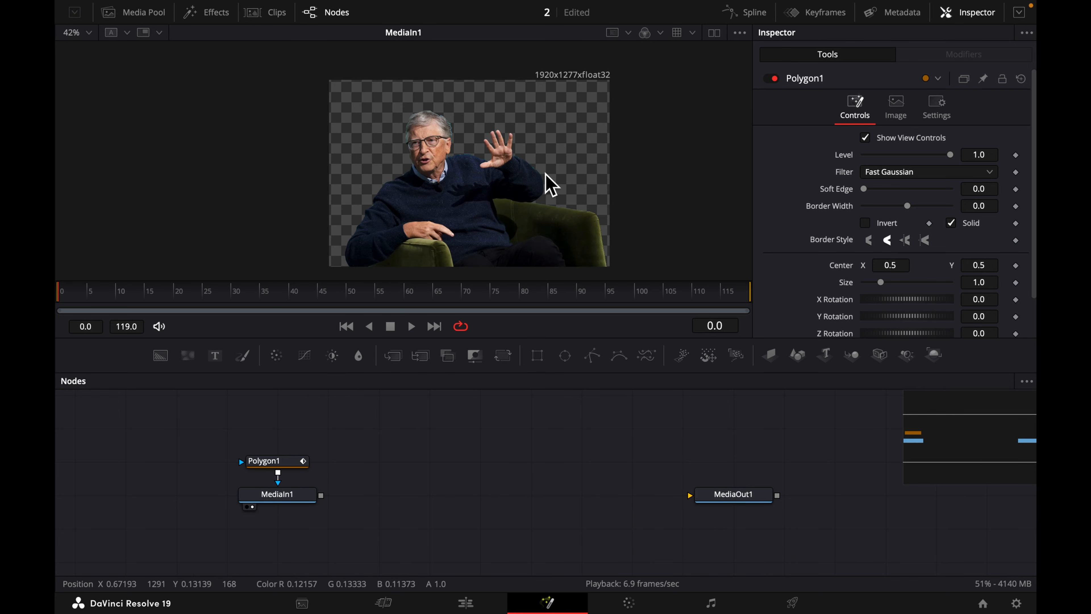
Move the Polygon1 and MediaIn1 nodes together to a slightly higher spot in the node graph.
{"action": "left_click_drag", "start_coordinate": [388, 455], "coordinate": [362, 462]}
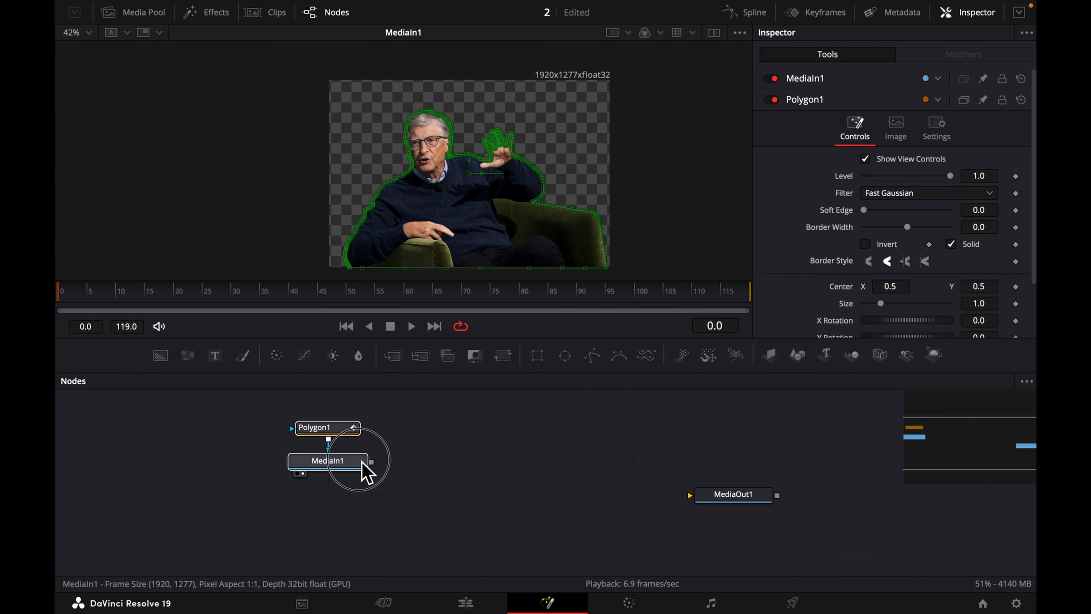
{"action": "left_click", "coordinate": [361, 463]}
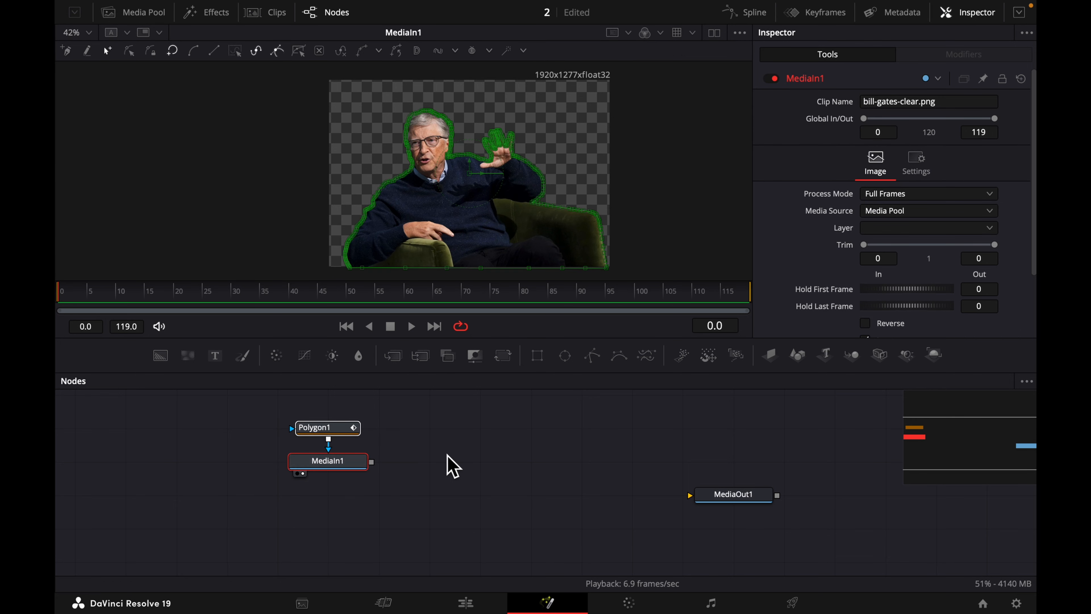
{"action": "left_click", "coordinate": [449, 455]}
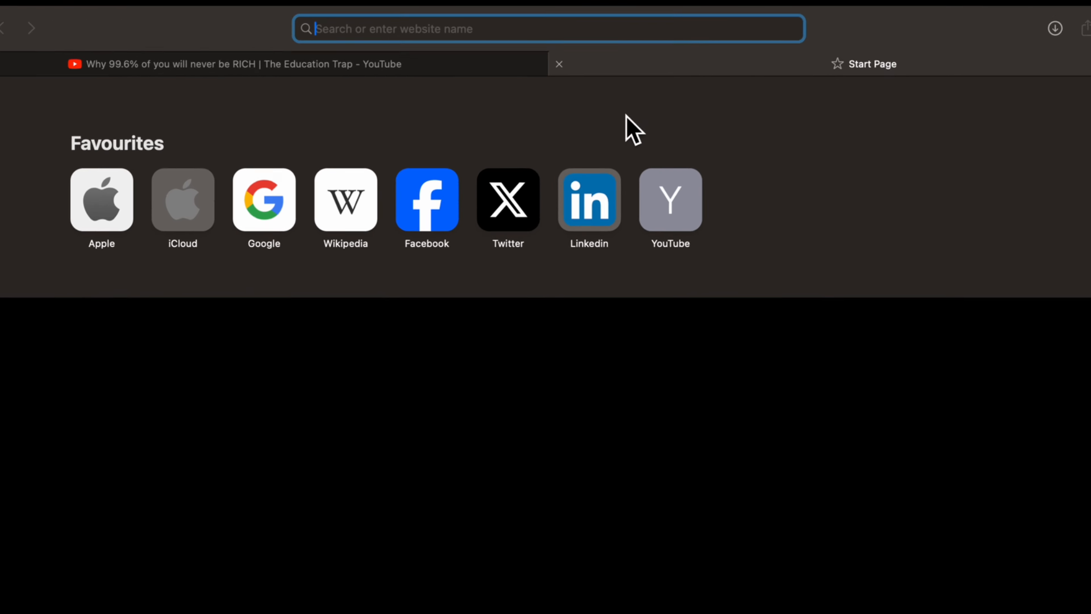
Switch to the browser, go to freepik.com and open its Retouch tool.
{"action": "type", "text": "free"}
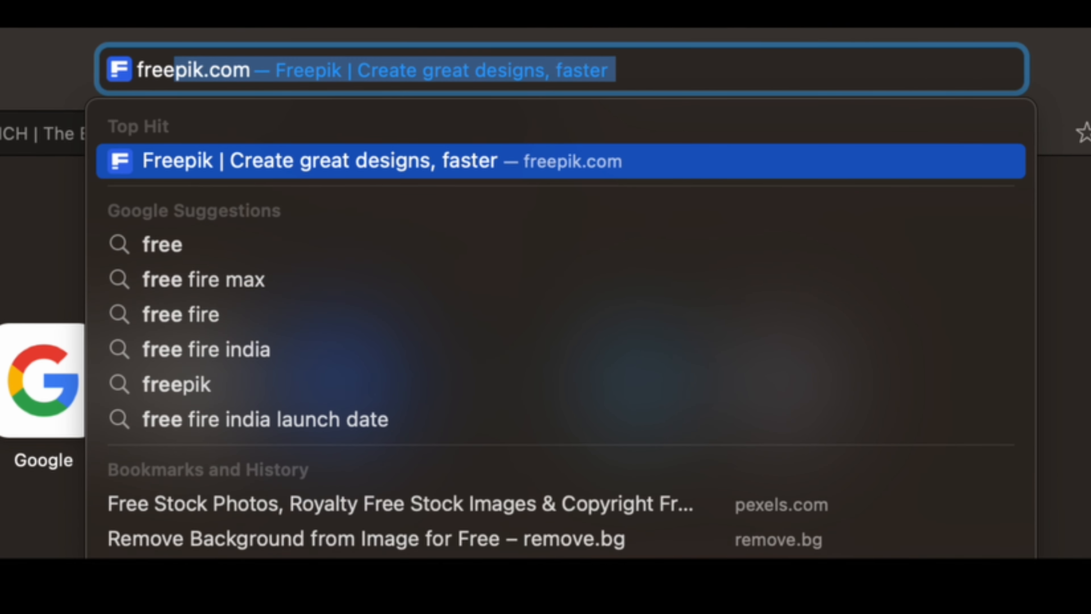
{"action": "type", "text": "pik."}
{"action": "key", "text": "Return"}
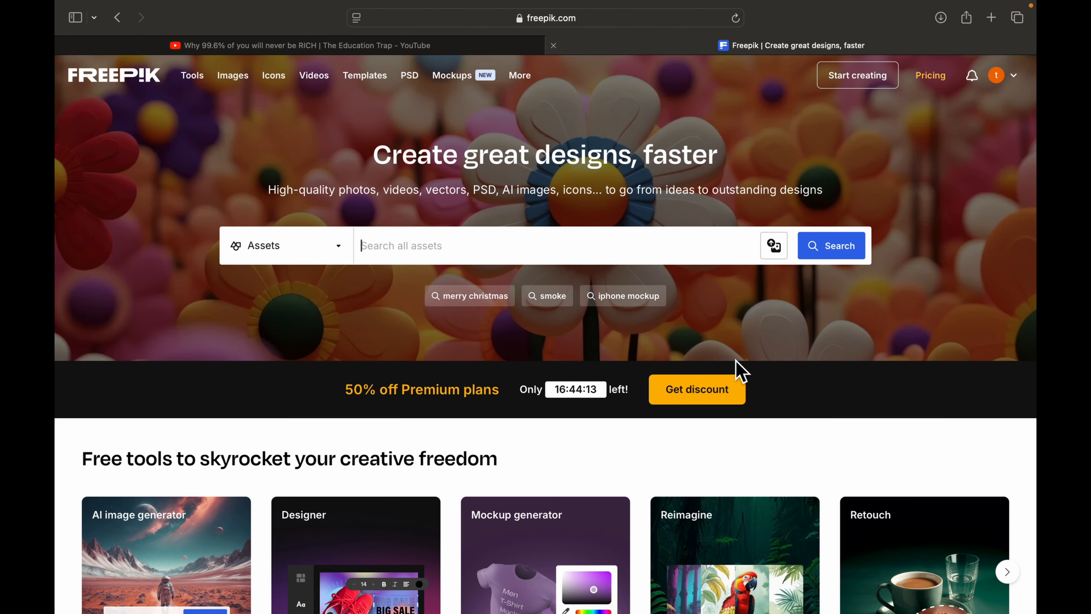
{"action": "scroll", "coordinate": [988, 462], "scroll_direction": "down", "scroll_amount": 3}
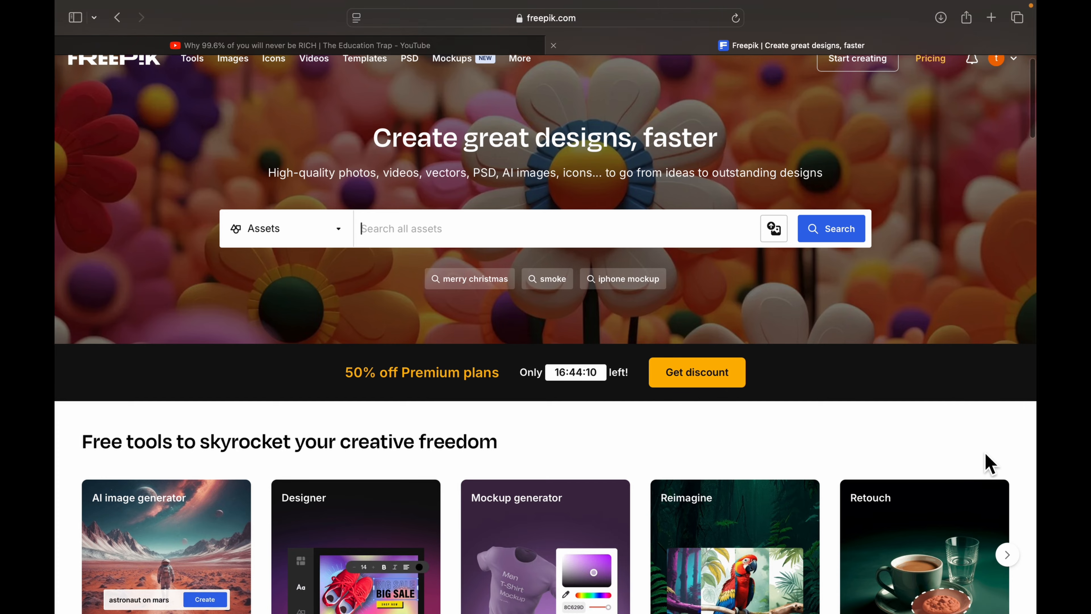
{"action": "scroll", "coordinate": [986, 461], "scroll_direction": "down", "scroll_amount": 5}
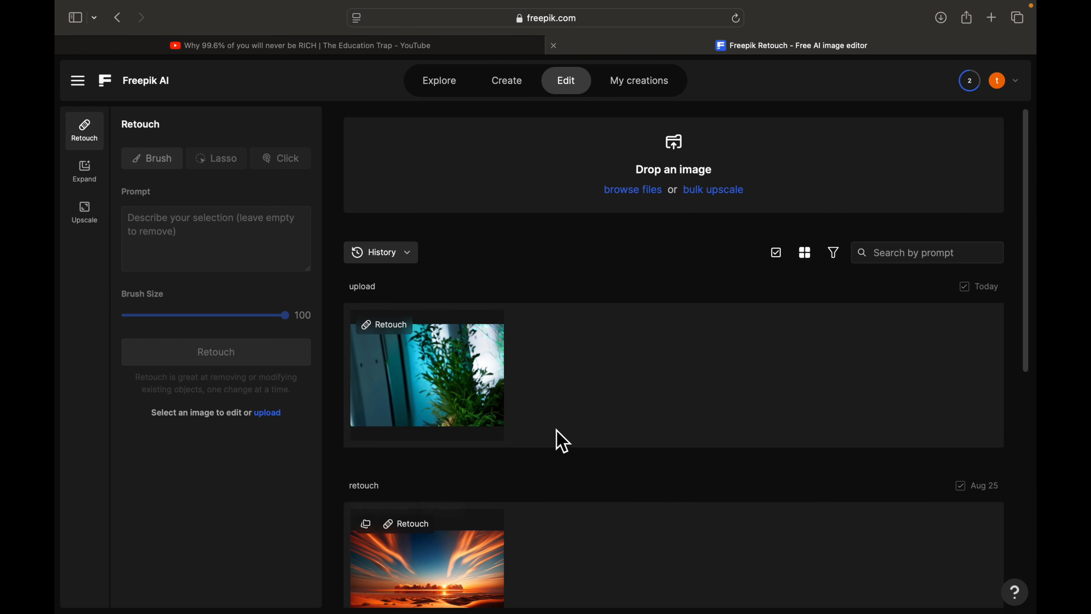
Load the original photo into Retouch and brush over the whole man and armchair at brush size 100.
{"action": "mouse_move", "coordinate": [445, 428]}
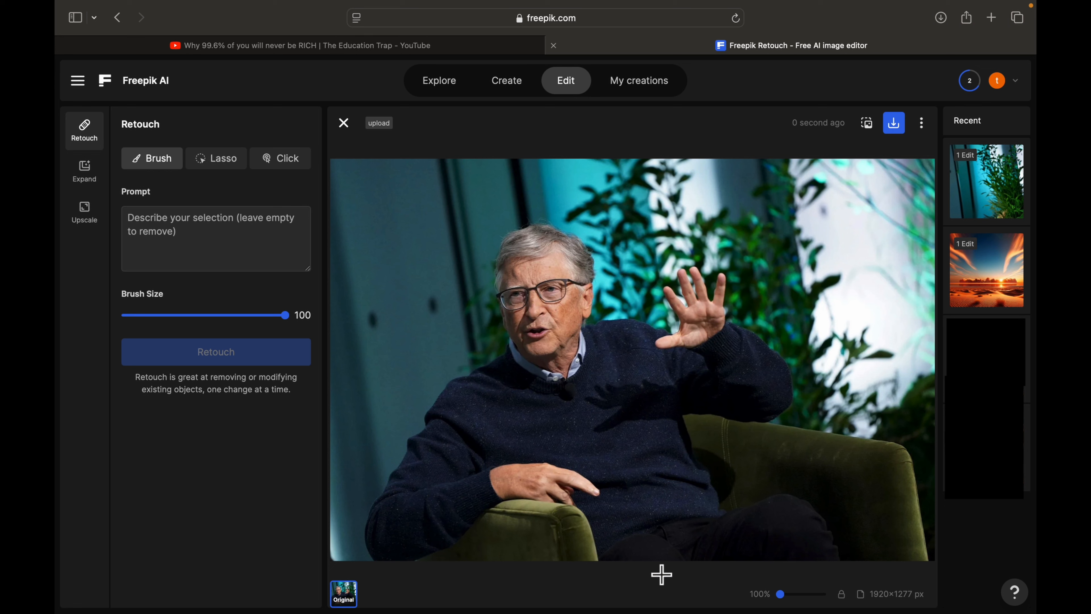
{"action": "mouse_move", "coordinate": [286, 314]}
{"action": "left_mouse_down"}
{"action": "mouse_move", "coordinate": [205, 316]}
{"action": "mouse_move", "coordinate": [370, 353]}
{"action": "left_mouse_up"}
{"action": "mouse_move", "coordinate": [568, 341]}
{"action": "left_mouse_down"}
{"action": "mouse_move", "coordinate": [555, 287]}
{"action": "mouse_move", "coordinate": [565, 323]}
{"action": "mouse_move", "coordinate": [565, 292]}
{"action": "mouse_move", "coordinate": [515, 256]}
{"action": "mouse_move", "coordinate": [516, 298]}
{"action": "mouse_move", "coordinate": [389, 506]}
{"action": "mouse_move", "coordinate": [365, 555]}
{"action": "left_mouse_up"}
{"action": "mouse_move", "coordinate": [507, 469]}
{"action": "left_mouse_down"}
{"action": "mouse_move", "coordinate": [519, 521]}
{"action": "mouse_move", "coordinate": [414, 523]}
{"action": "mouse_move", "coordinate": [565, 516]}
{"action": "mouse_move", "coordinate": [814, 533]}
{"action": "mouse_move", "coordinate": [677, 409]}
{"action": "mouse_move", "coordinate": [701, 341]}
{"action": "mouse_move", "coordinate": [664, 288]}
{"action": "mouse_move", "coordinate": [580, 438]}
{"action": "left_mouse_up"}
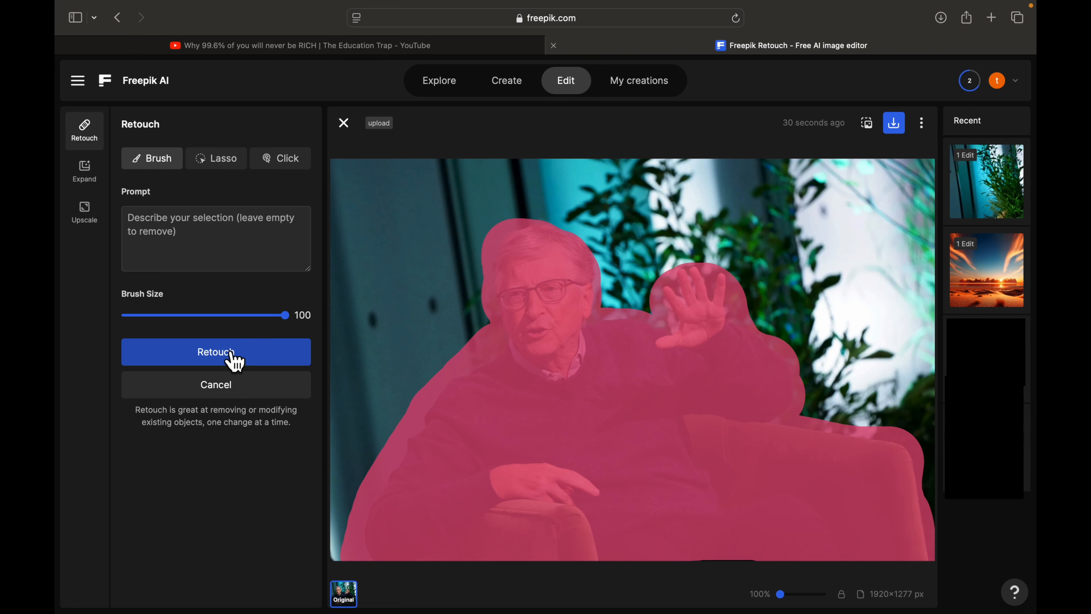
Generate the retouch with an empty prompt to remove the masked man and armchair, and preview the resulting background variations.
{"action": "left_click", "coordinate": [245, 356]}
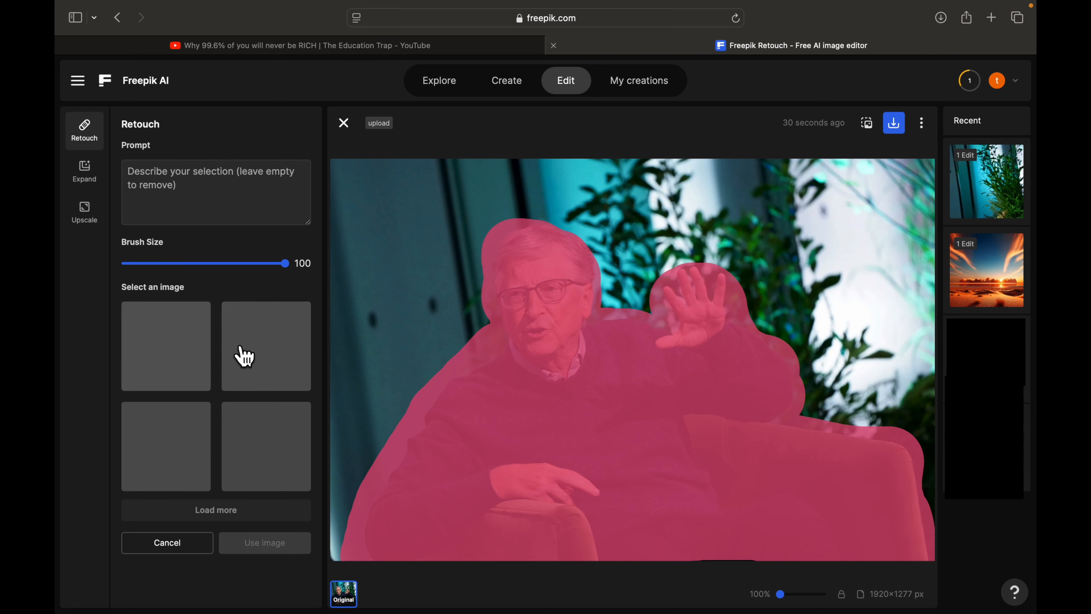
{"action": "left_click", "coordinate": [260, 363]}
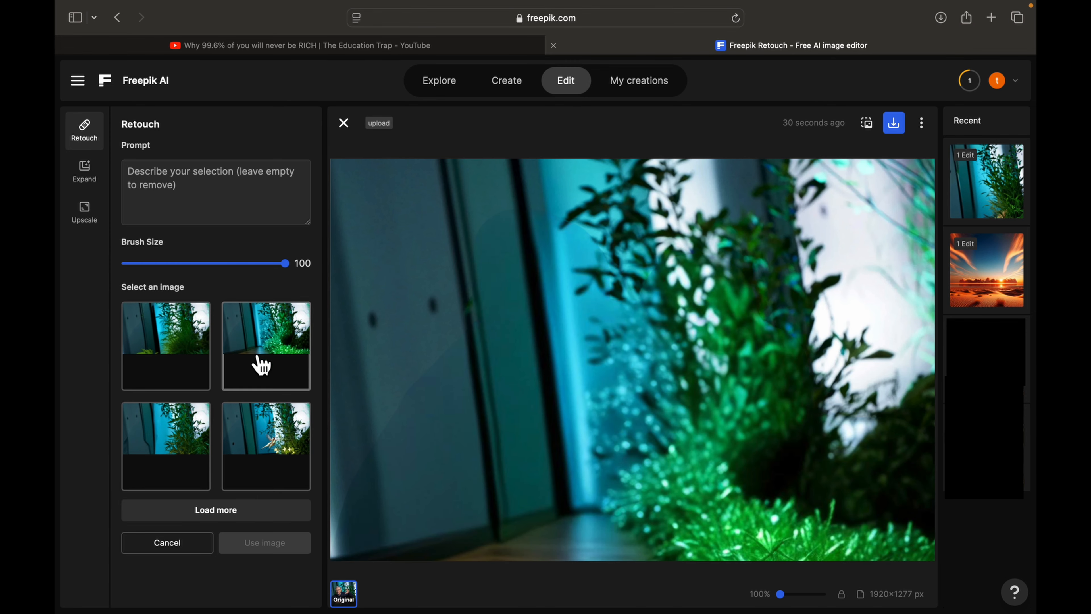
{"action": "left_click", "coordinate": [182, 352]}
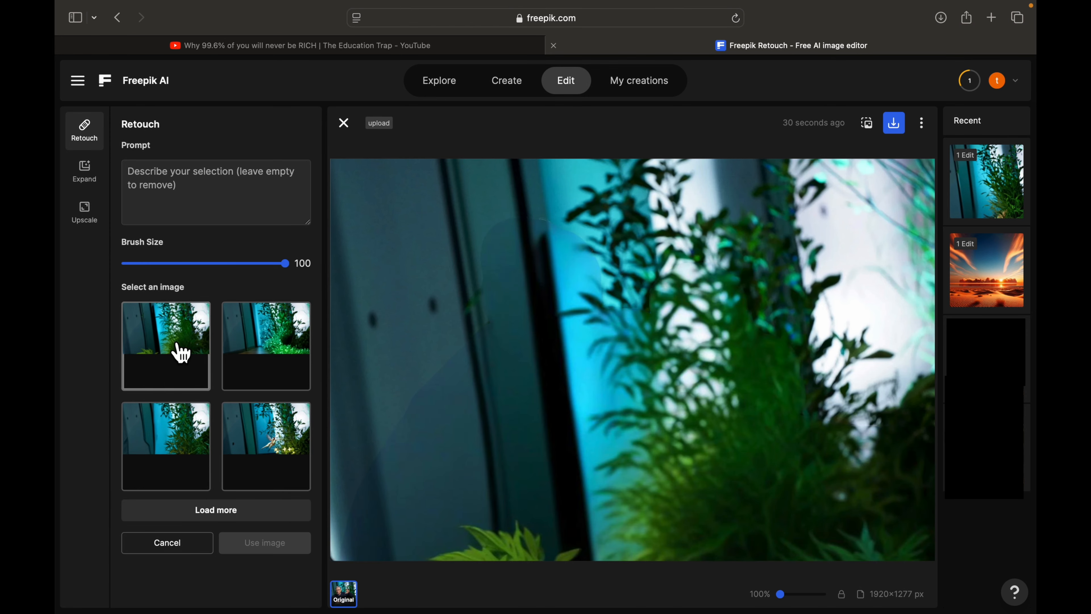
{"action": "left_click", "coordinate": [171, 415]}
{"action": "left_click", "coordinate": [244, 443]}
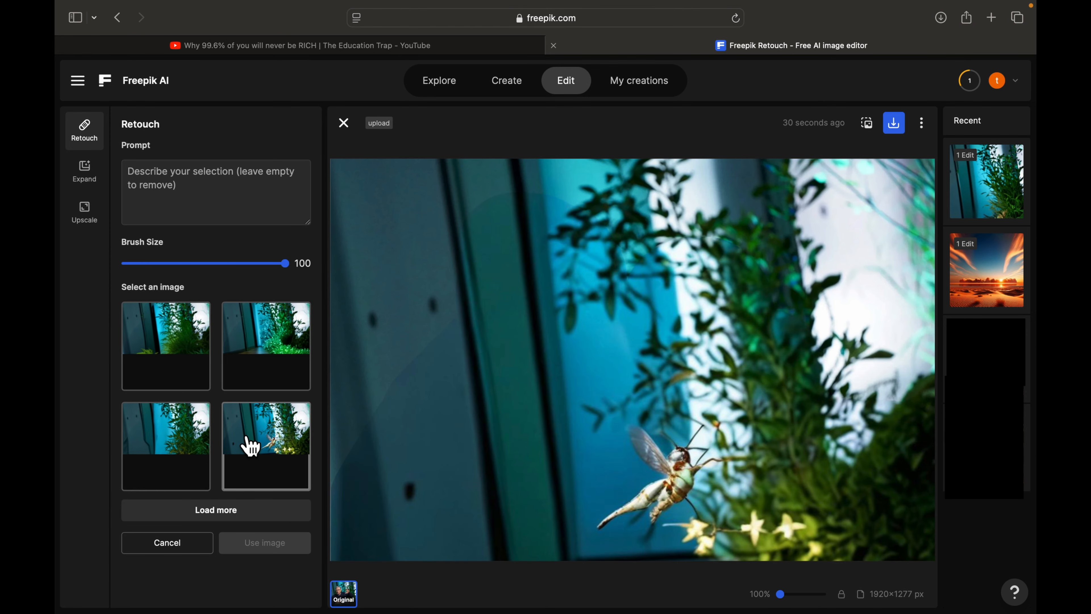
{"action": "left_click", "coordinate": [307, 367]}
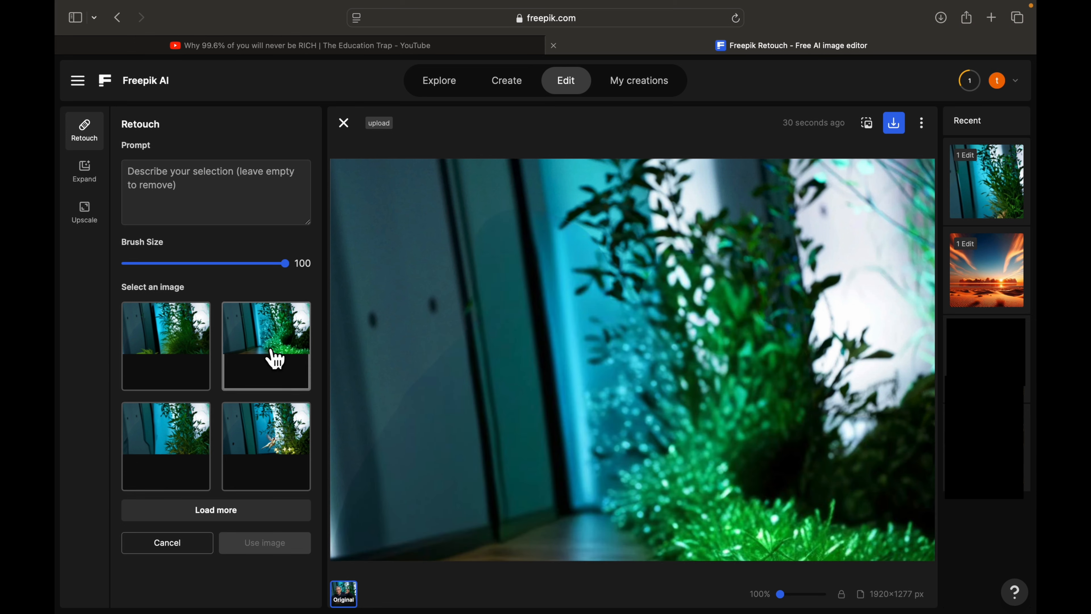
Use the background variation with bright green foliage and a wooden floor, and export the image.
{"action": "left_click", "coordinate": [275, 359]}
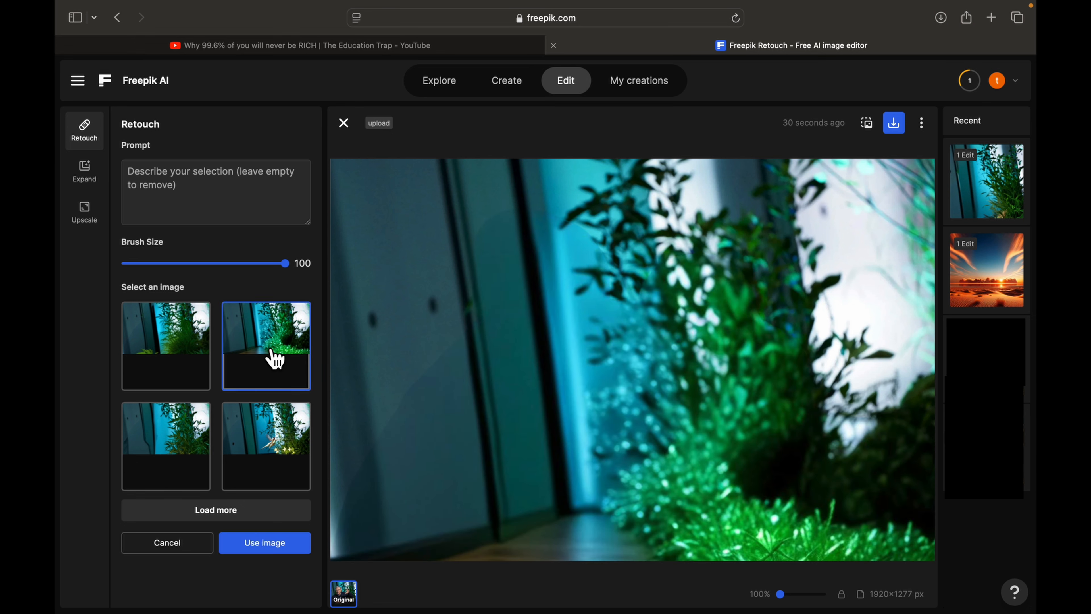
{"action": "left_click", "coordinate": [264, 548]}
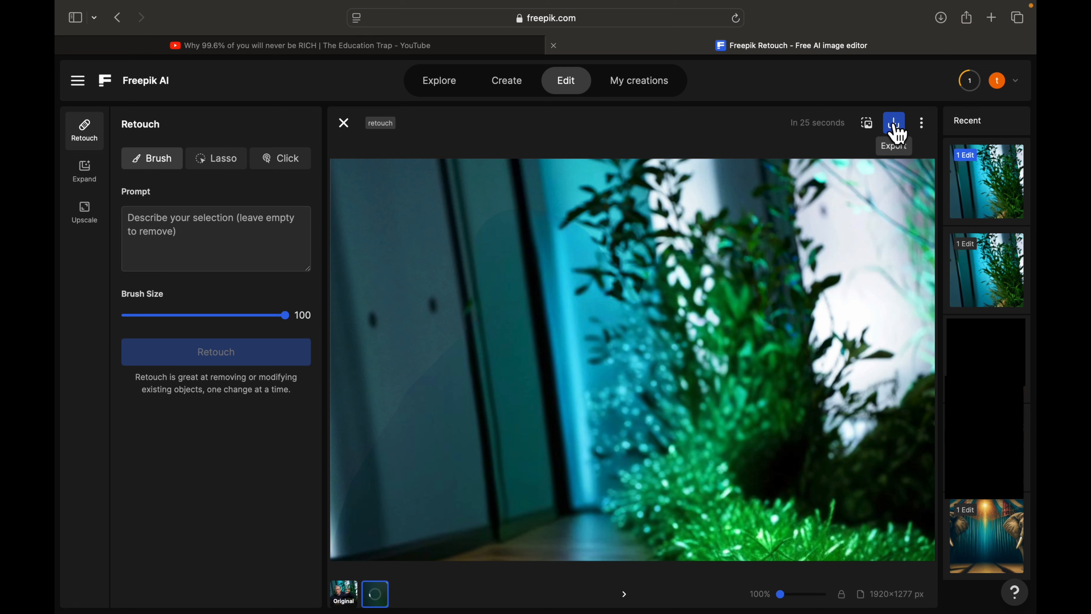
{"action": "left_click", "coordinate": [895, 131]}
{"action": "left_click", "coordinate": [771, 274]}
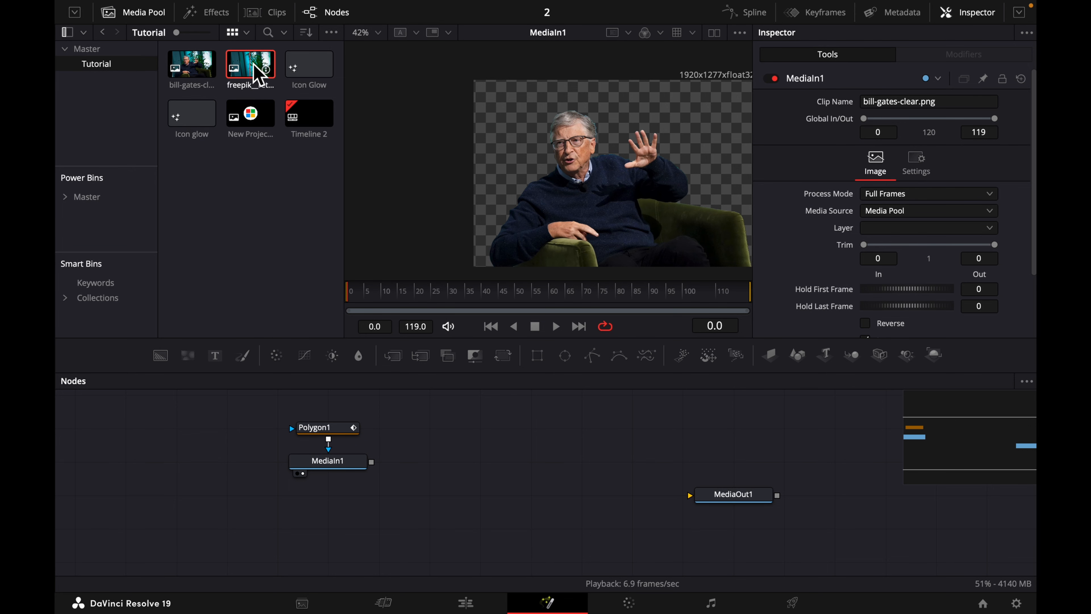
Switch to DaVinci Resolve, bring the freepik__retouch__45708.png background into the node graph and attach a Resize node to it.
{"action": "left_click_drag", "start_coordinate": [258, 73], "coordinate": [563, 181]}
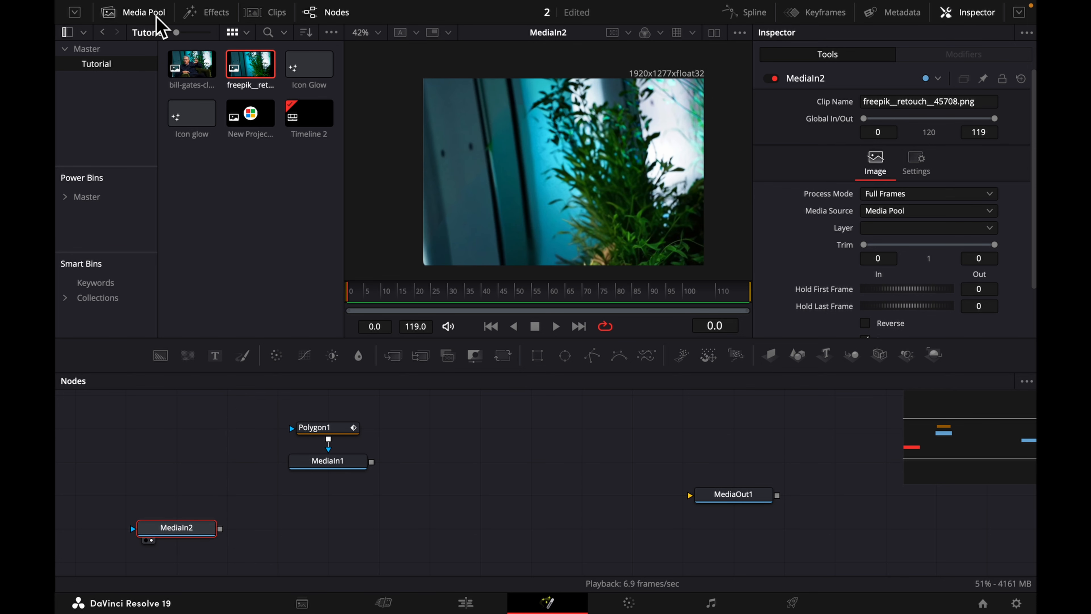
{"action": "left_click", "coordinate": [144, 12]}
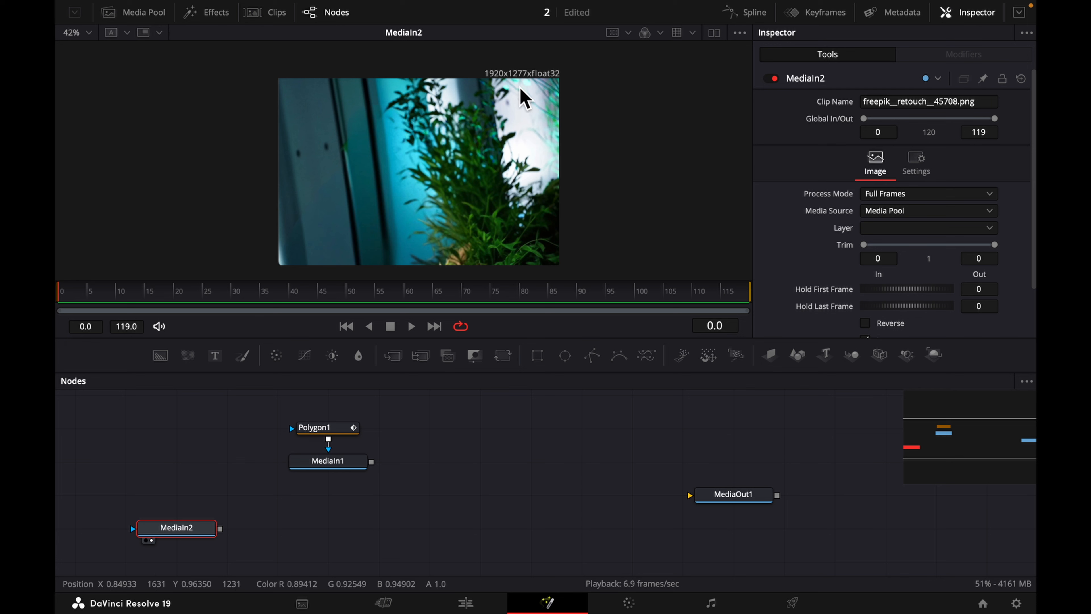
{"action": "left_click", "coordinate": [185, 528]}
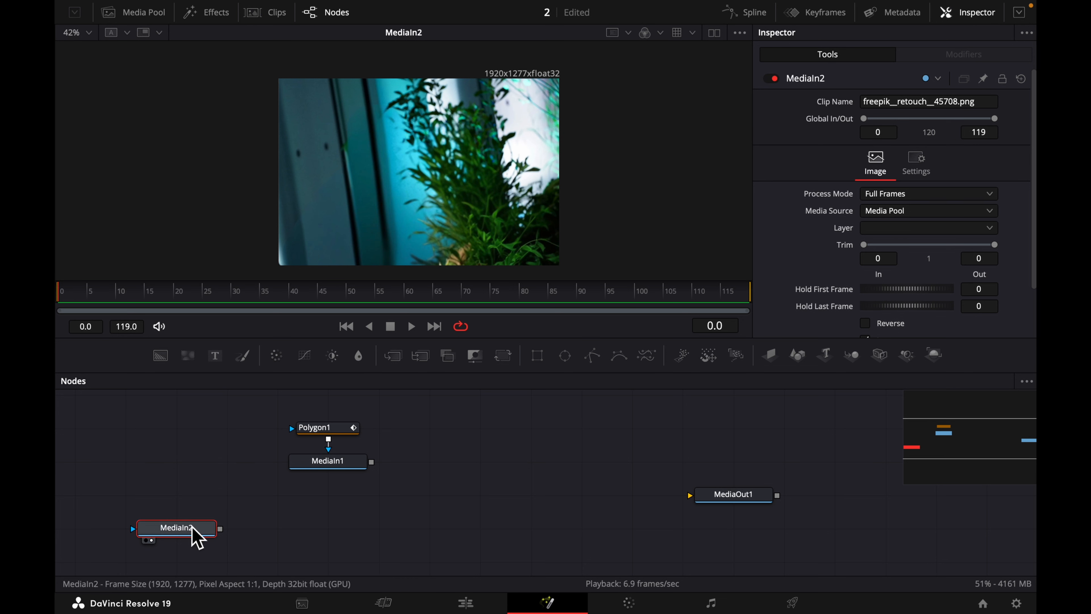
{"action": "key", "text": "shift+space"}
{"action": "type", "text": "resize"}
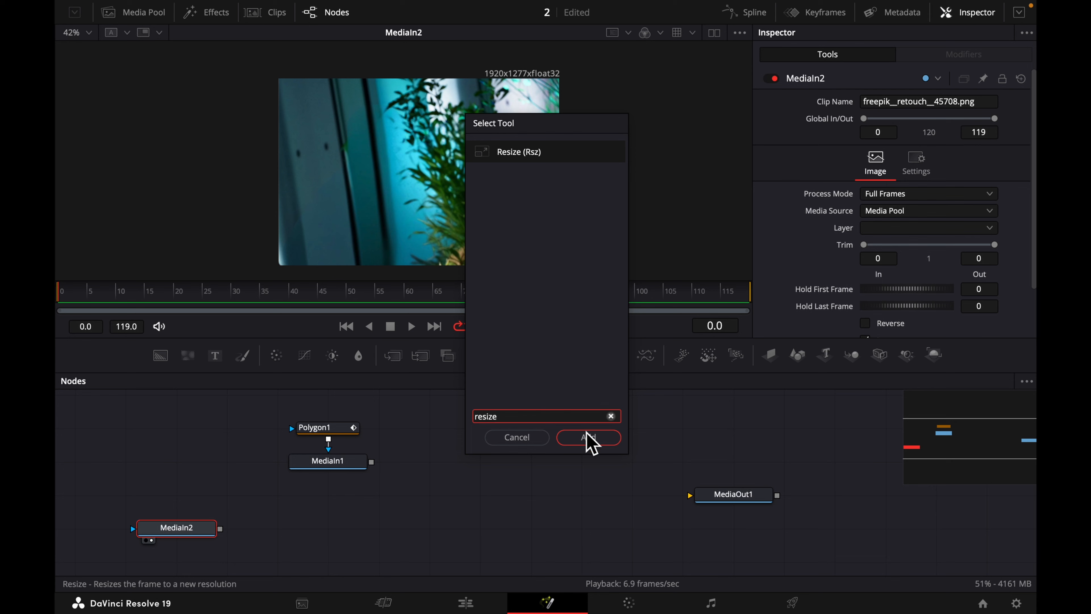
{"action": "left_click", "coordinate": [590, 443]}
{"action": "left_click_drag", "start_coordinate": [279, 530], "coordinate": [560, 181]}
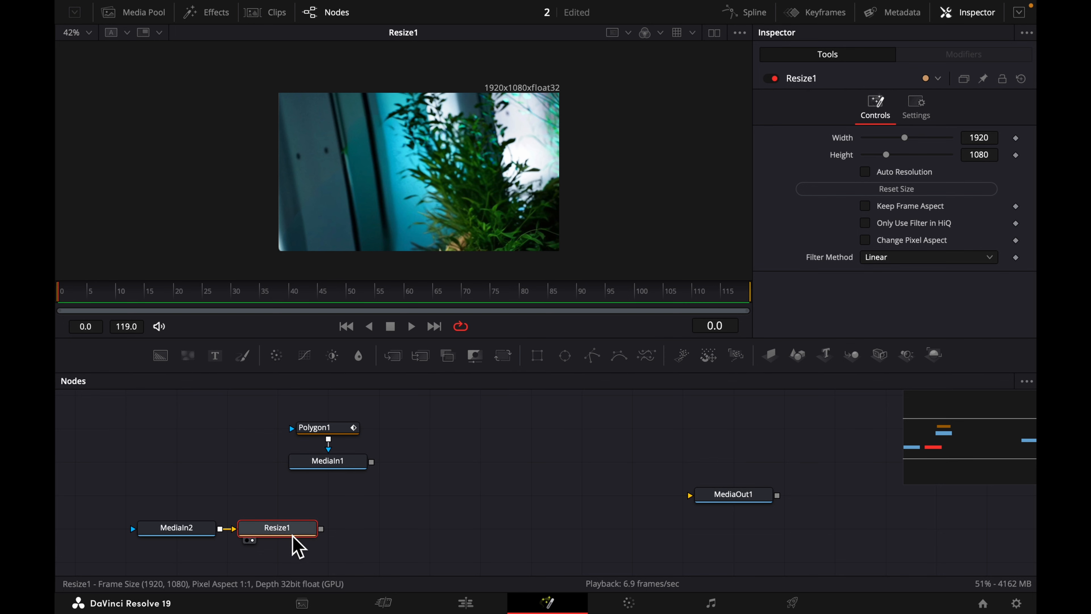
Add a Color Corrector after Resize1, reduce its saturation to 0 and display the black-and-white background in the viewer.
{"action": "key", "text": "shift+space"}
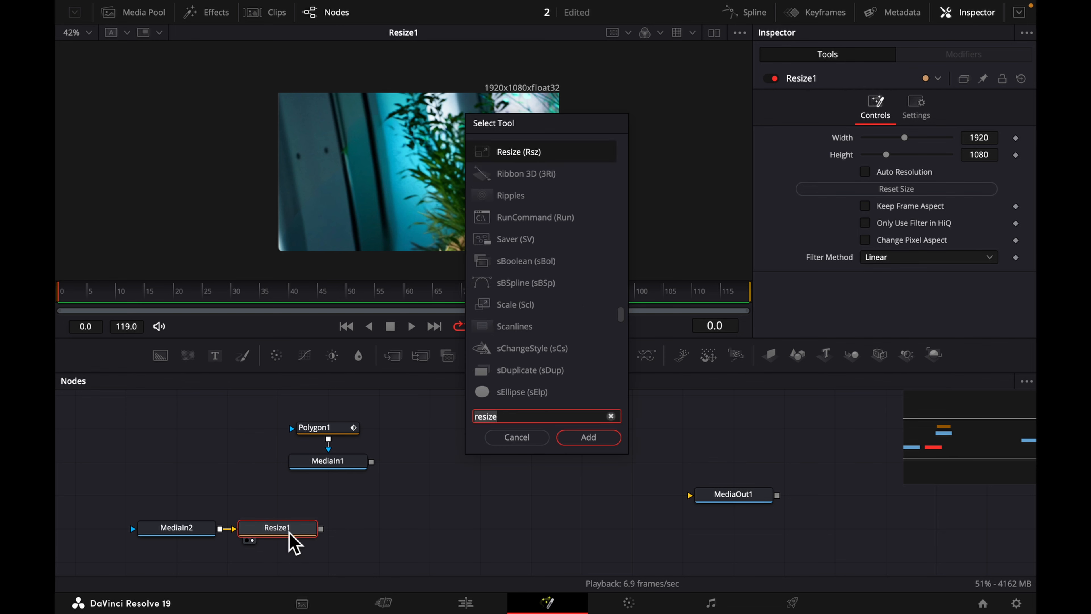
{"action": "type", "text": "cc"}
{"action": "key", "text": "Return"}
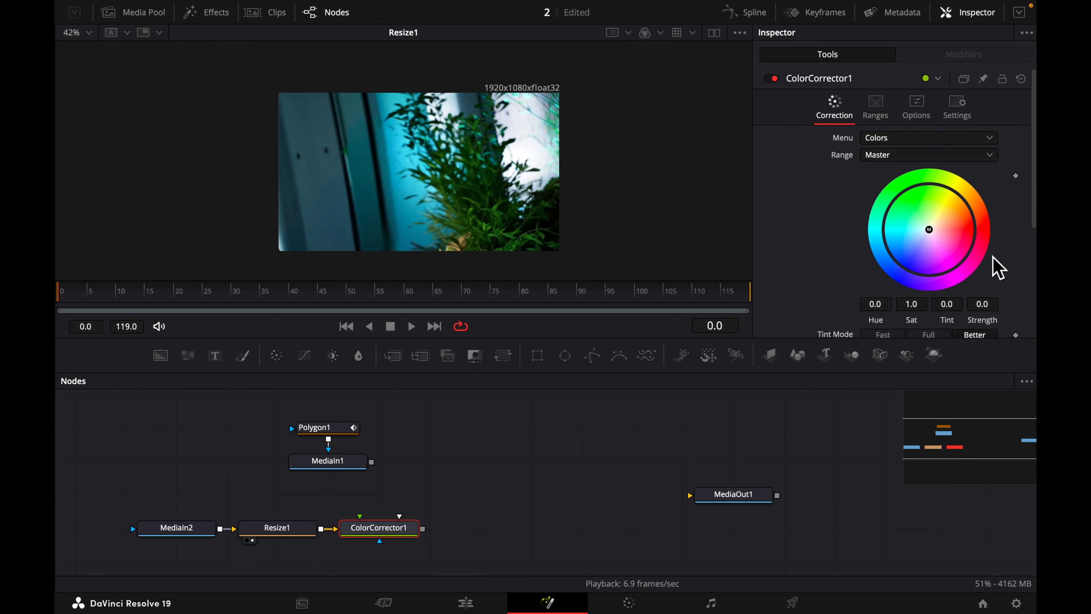
{"action": "scroll", "coordinate": [994, 264], "scroll_direction": "down", "scroll_amount": 3}
{"action": "left_click_drag", "start_coordinate": [907, 234], "coordinate": [845, 254]}
{"action": "left_click_drag", "start_coordinate": [390, 531], "coordinate": [396, 253]}
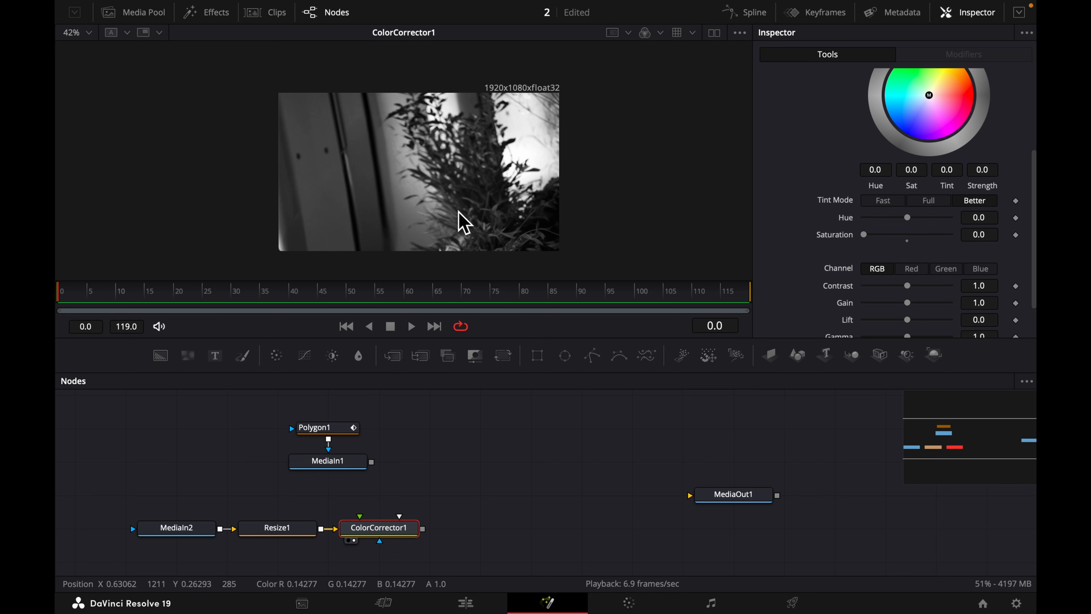
Display MediaIn1 in the viewer and move it together with Polygon1 to the right, above the background chain.
{"action": "left_click_drag", "start_coordinate": [353, 468], "coordinate": [426, 242]}
{"action": "left_click_drag", "start_coordinate": [293, 399], "coordinate": [513, 438]}
{"action": "scroll", "coordinate": [514, 437], "scroll_direction": "down", "scroll_amount": 1}
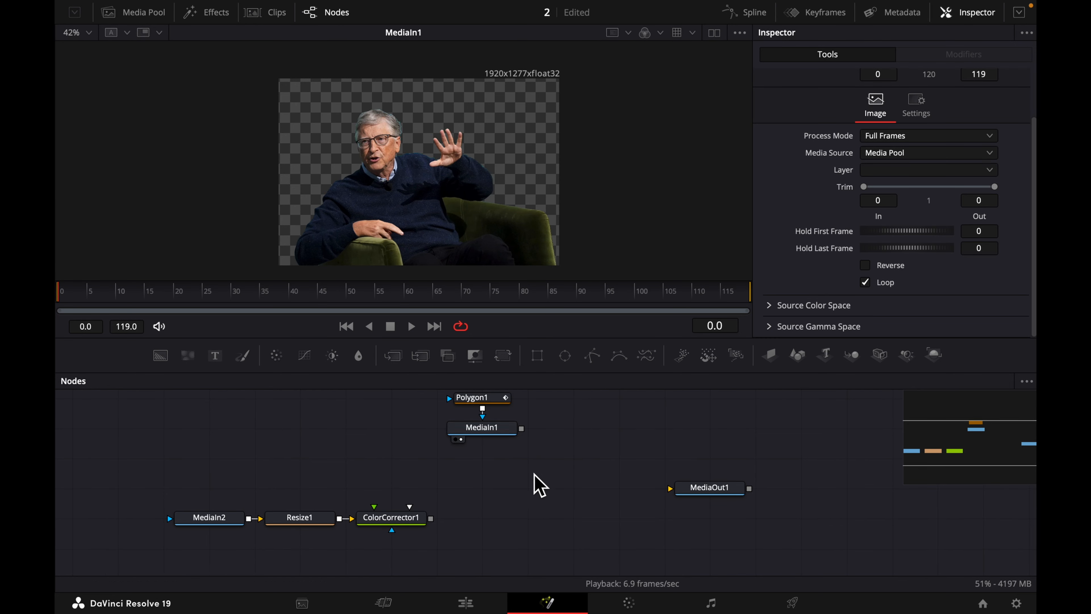
Add a Color Corrector with saturation 0 after MediaIn1, display it in the viewer and place it directly below MediaIn1.
{"action": "left_click", "coordinate": [512, 435]}
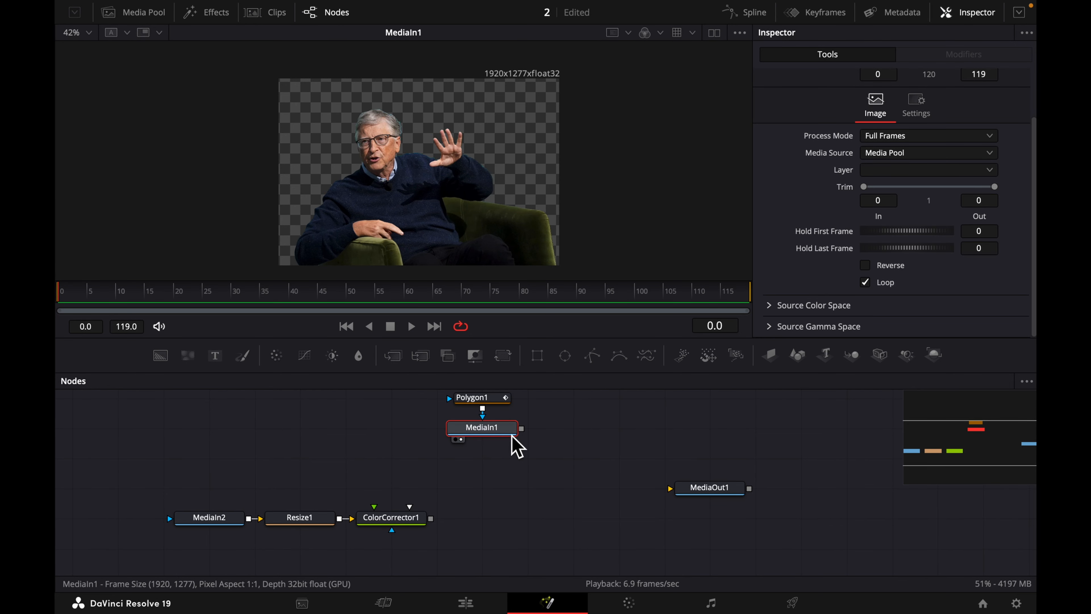
{"action": "key", "text": "shift+space"}
{"action": "type", "text": "colo"}
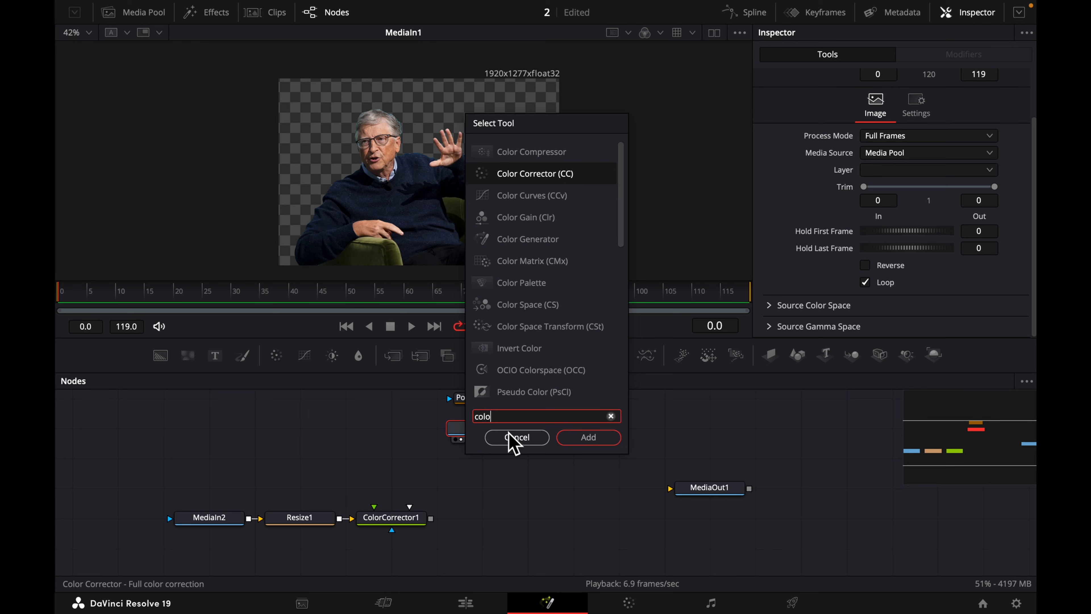
{"action": "key", "text": "Return"}
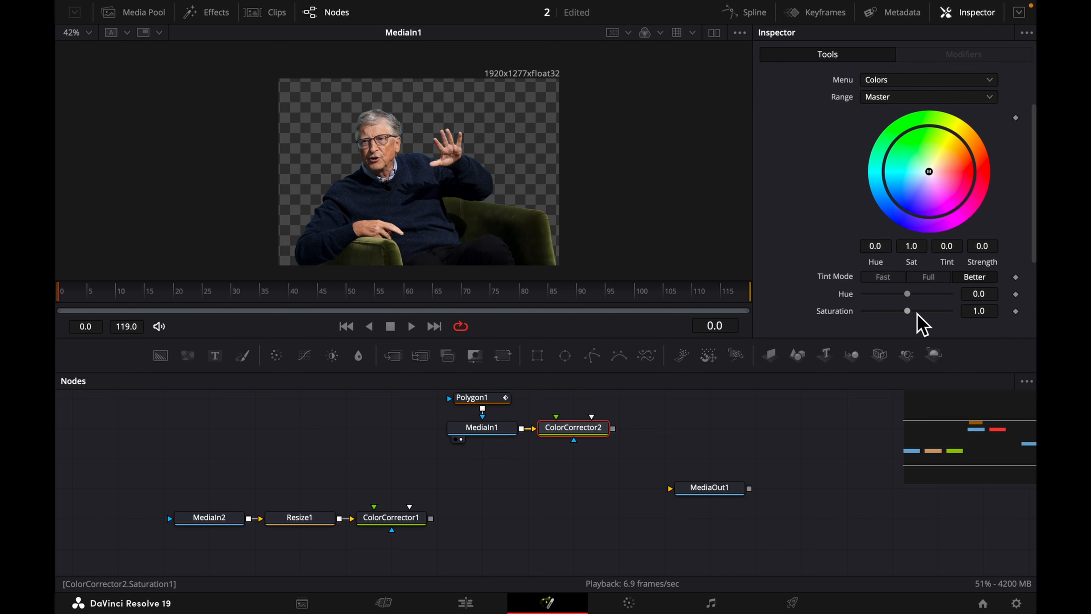
{"action": "left_click_drag", "start_coordinate": [906, 319], "coordinate": [769, 332]}
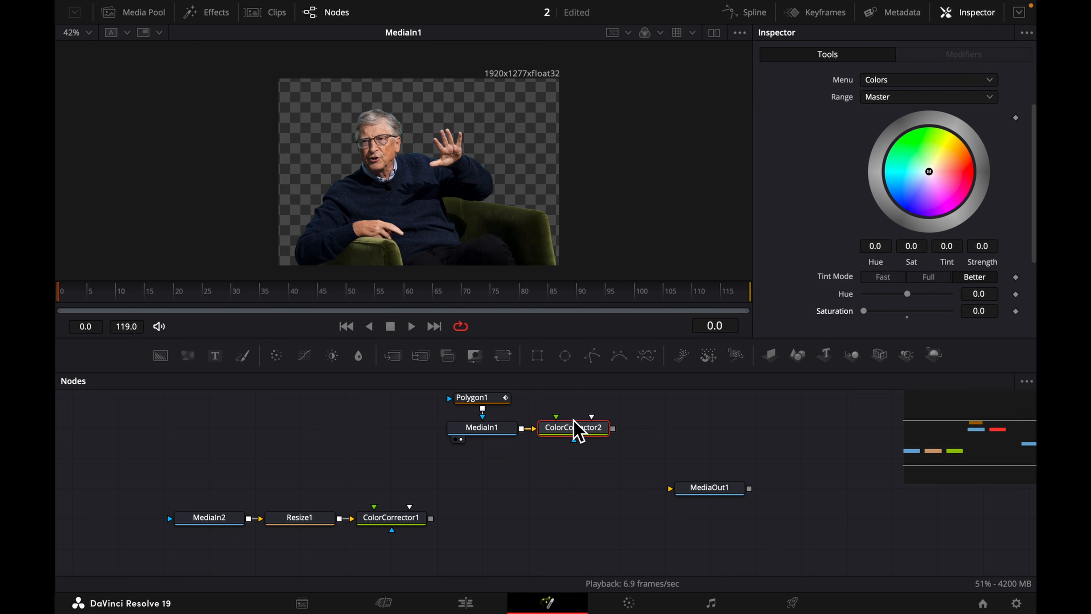
{"action": "left_click_drag", "start_coordinate": [578, 431], "coordinate": [539, 218]}
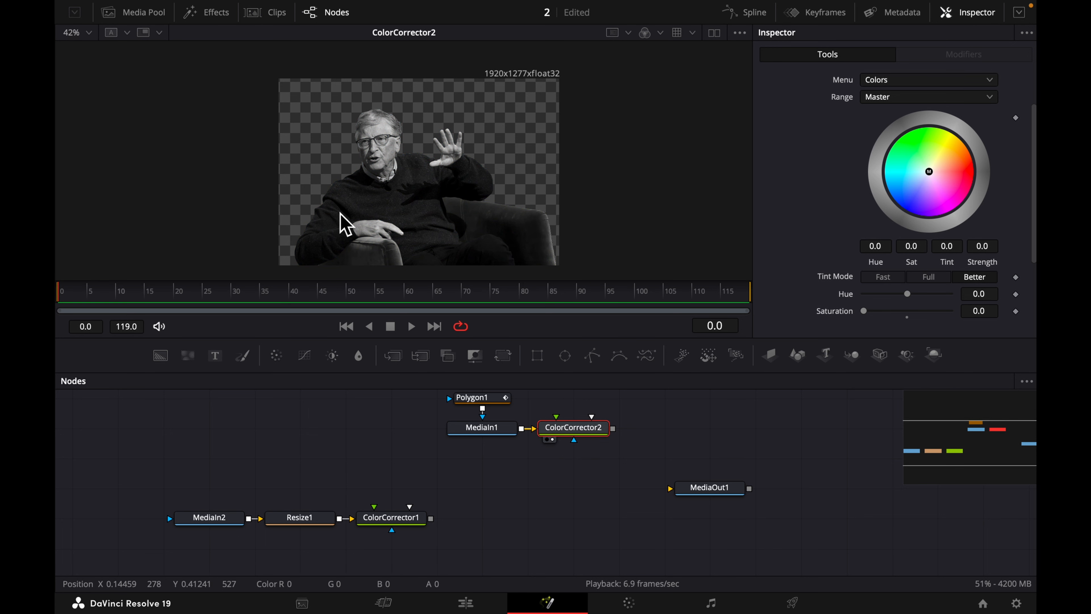
{"action": "left_click_drag", "start_coordinate": [591, 430], "coordinate": [515, 460]}
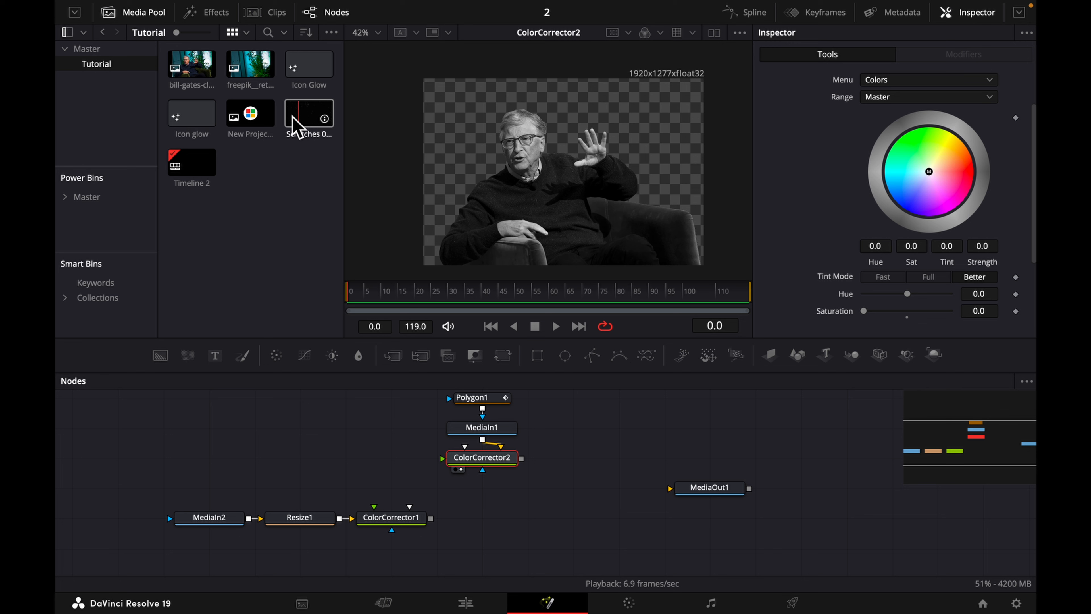
Shift the background chain left, merge the Scratches clip over ColorCorrector1 with its node above the merge, and view Merge1.
{"action": "left_click", "coordinate": [392, 521]}
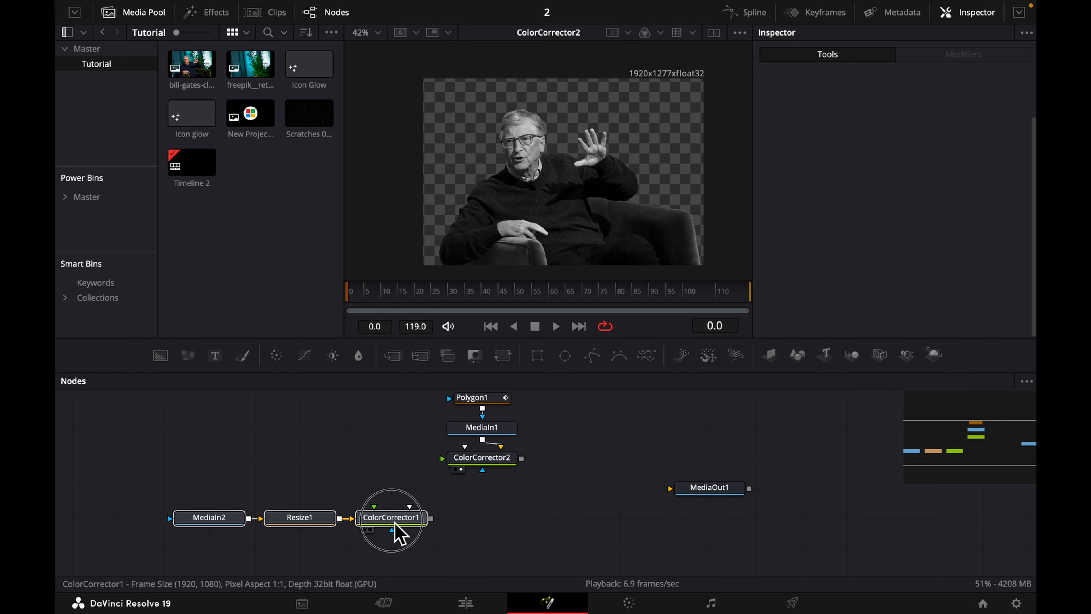
{"action": "left_click_drag", "start_coordinate": [392, 520], "coordinate": [301, 520]}
{"action": "left_click_drag", "start_coordinate": [306, 116], "coordinate": [343, 524]}
{"action": "left_click_drag", "start_coordinate": [346, 429], "coordinate": [392, 430]}
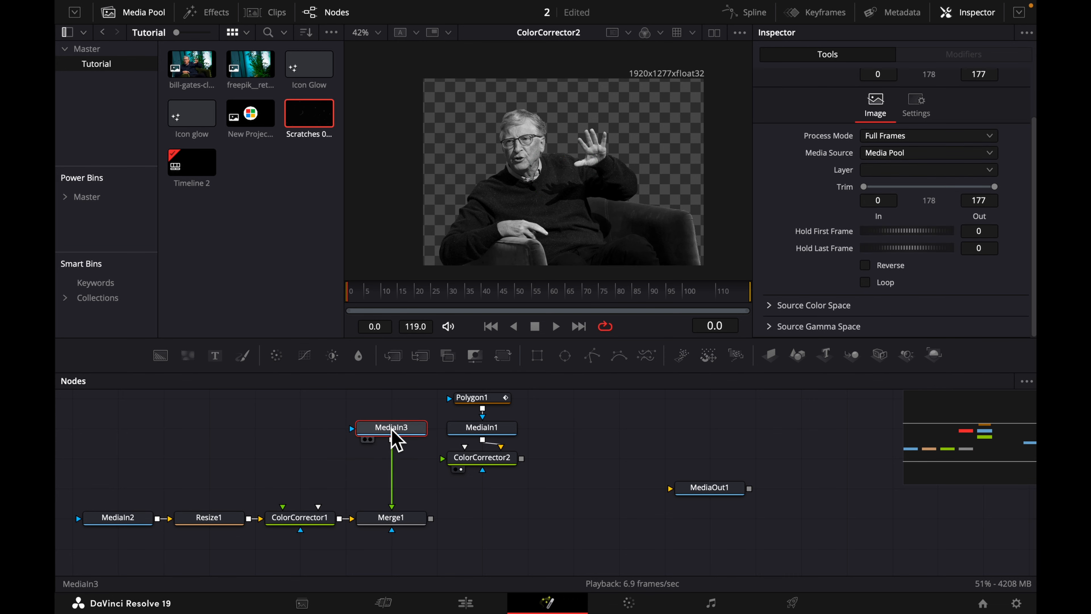
{"action": "left_click_drag", "start_coordinate": [414, 524], "coordinate": [591, 167]}
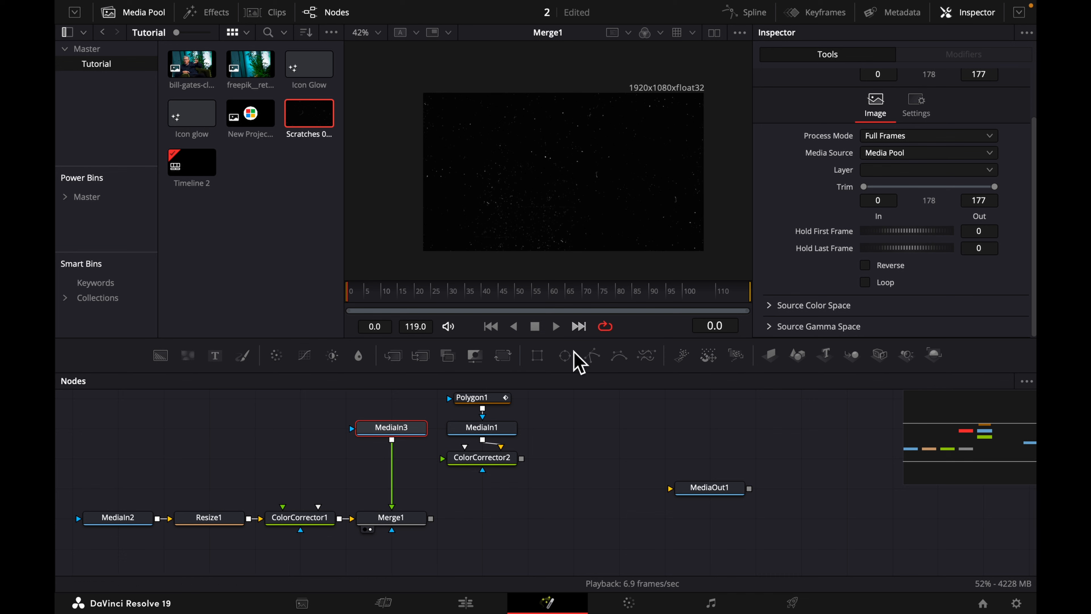
Move the man's node group slightly right and insert a Luma Keyer between the scratches clip MediaIn3 and Merge1.
{"action": "left_click_drag", "start_coordinate": [441, 390], "coordinate": [542, 475]}
{"action": "left_click", "coordinate": [442, 494]}
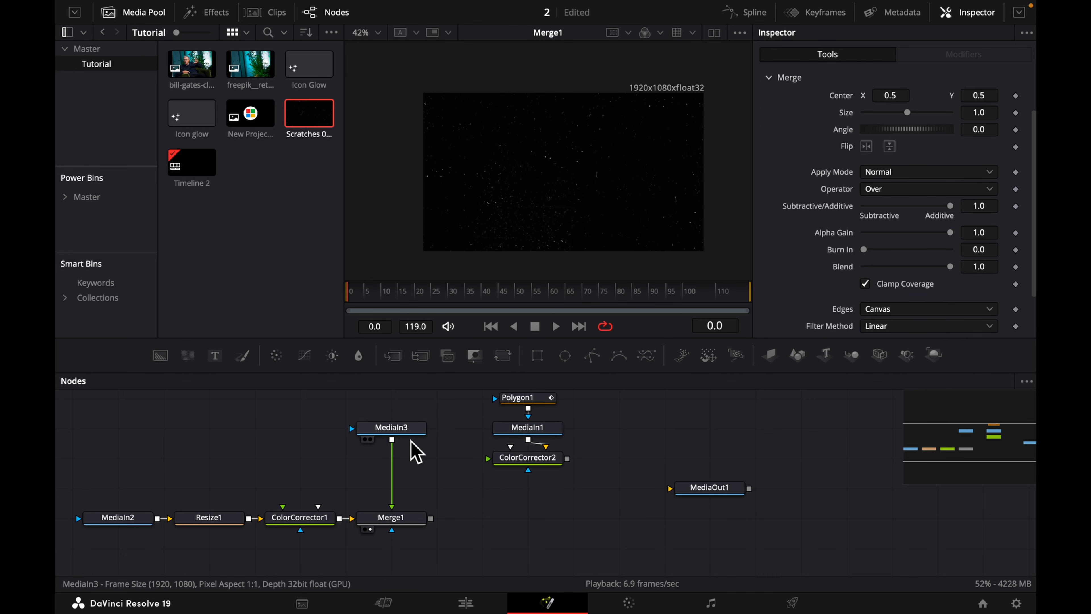
{"action": "left_click", "coordinate": [407, 431]}
{"action": "key", "text": "shift+space"}
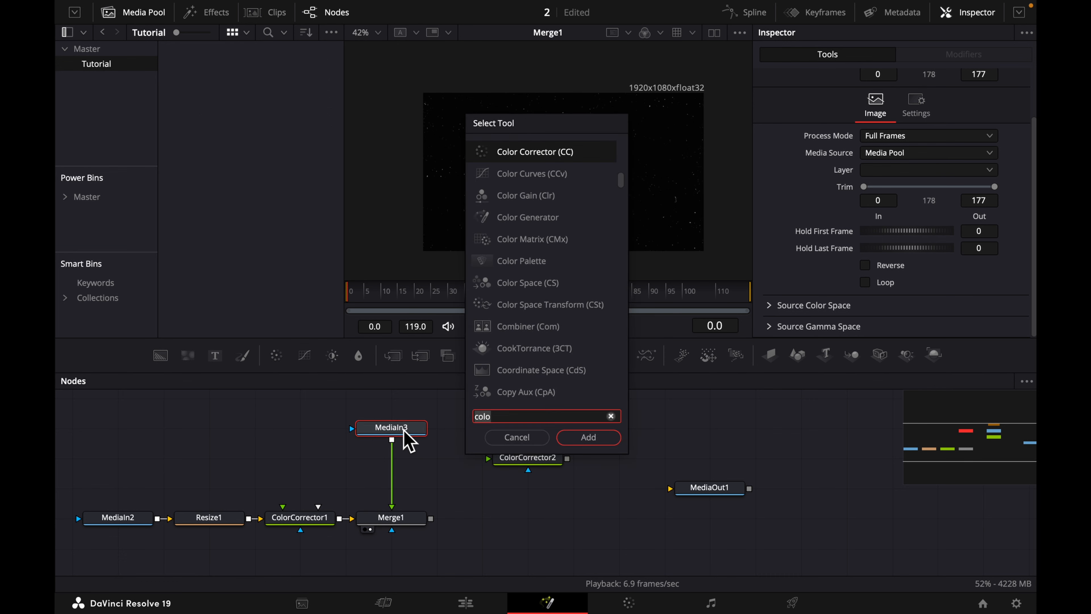
{"action": "type", "text": "luma"}
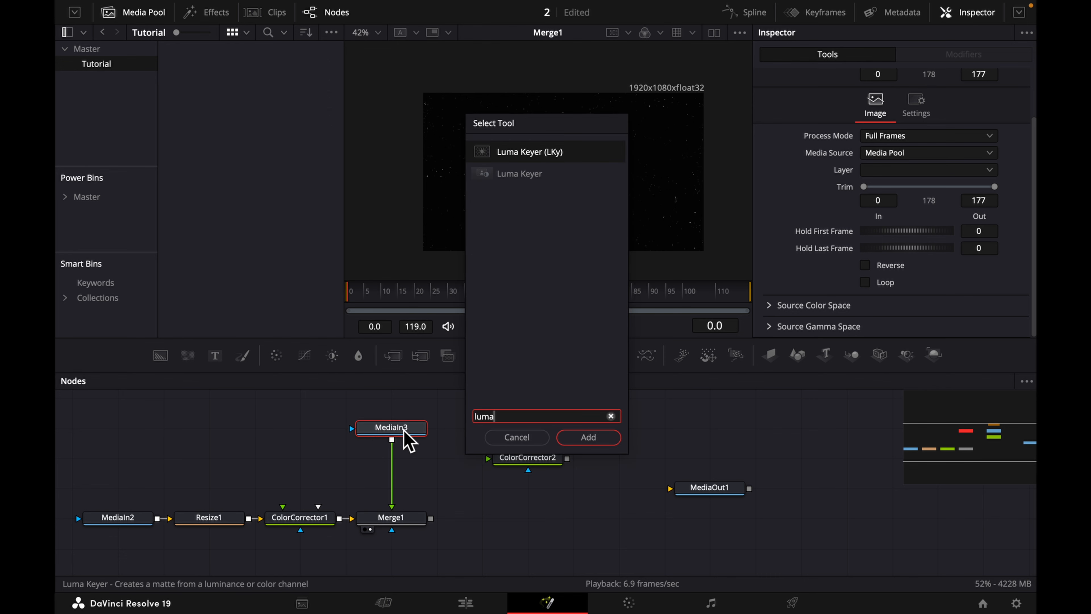
{"action": "key", "text": "Return"}
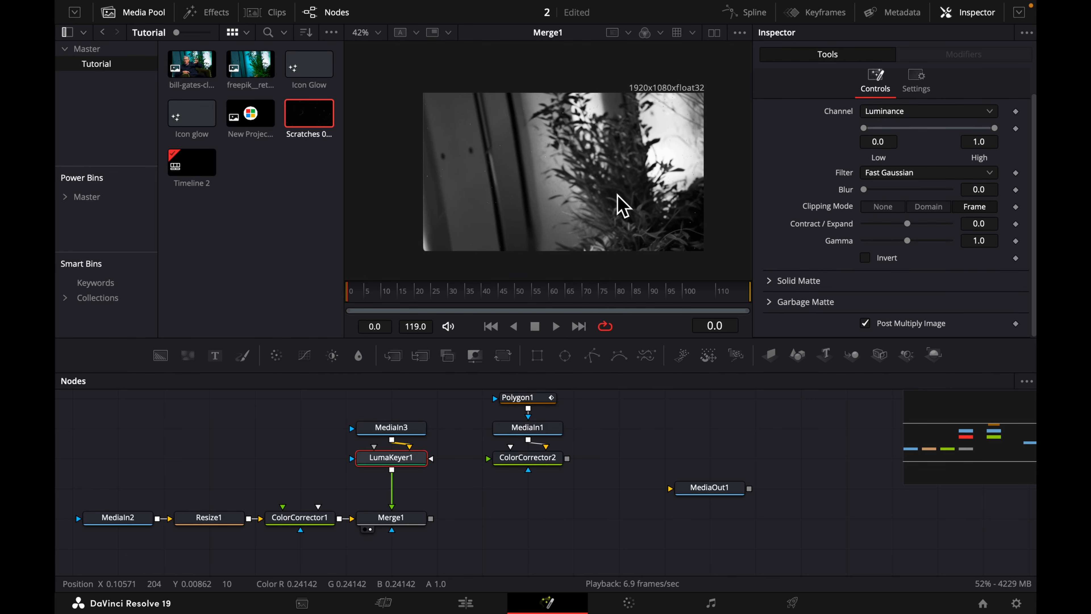
Play the composition from the start to check the scratches over the background.
{"action": "left_click_drag", "start_coordinate": [365, 295], "coordinate": [339, 297]}
{"action": "key", "text": "space"}
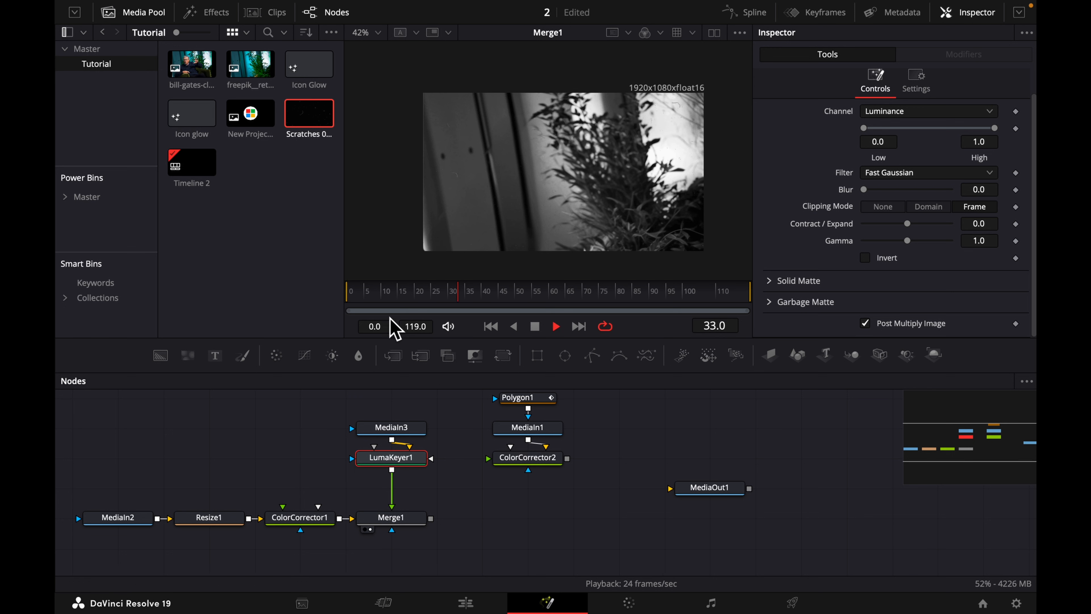
{"action": "key", "text": "space"}
Attach an Image Plane 3D to the output of Merge1 and place it below ColorCorrector2 in the node graph.
{"action": "left_click", "coordinate": [391, 517]}
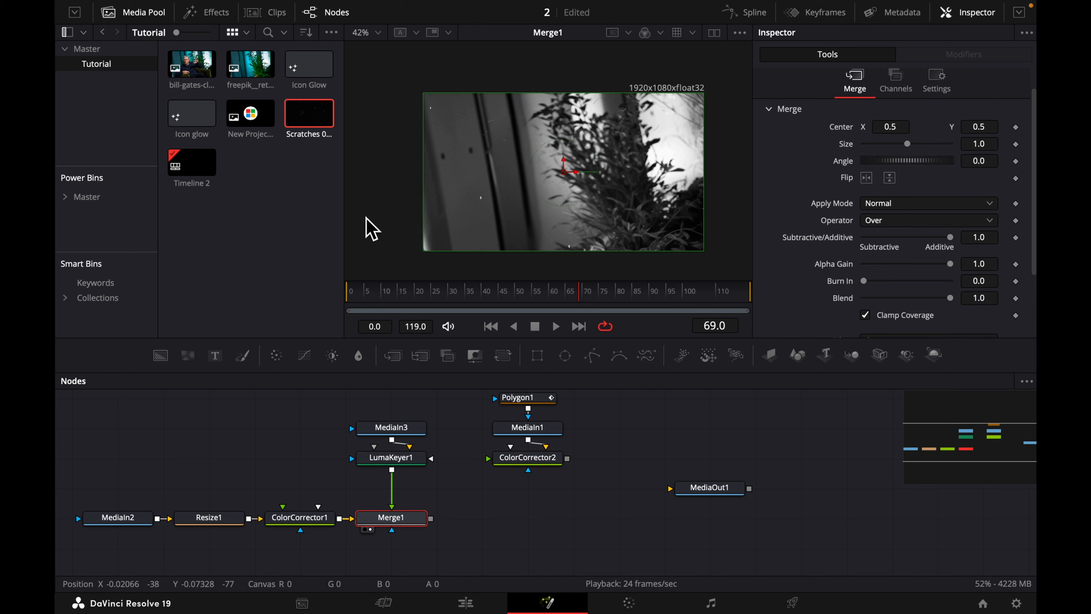
{"action": "left_click", "coordinate": [146, 14]}
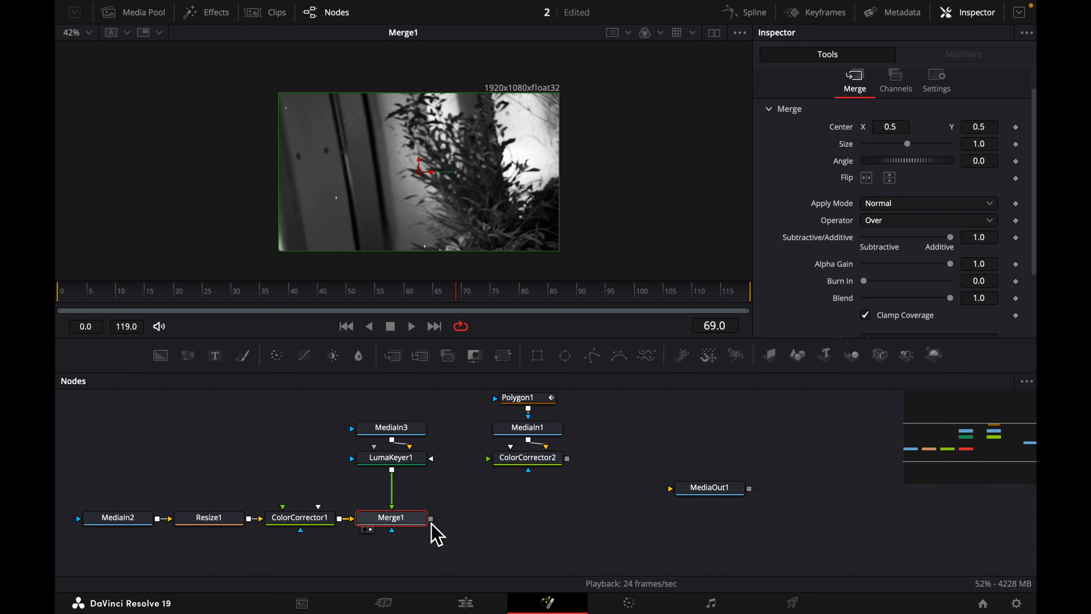
{"action": "left_click", "coordinate": [776, 363]}
{"action": "left_click_drag", "start_coordinate": [406, 547], "coordinate": [553, 514]}
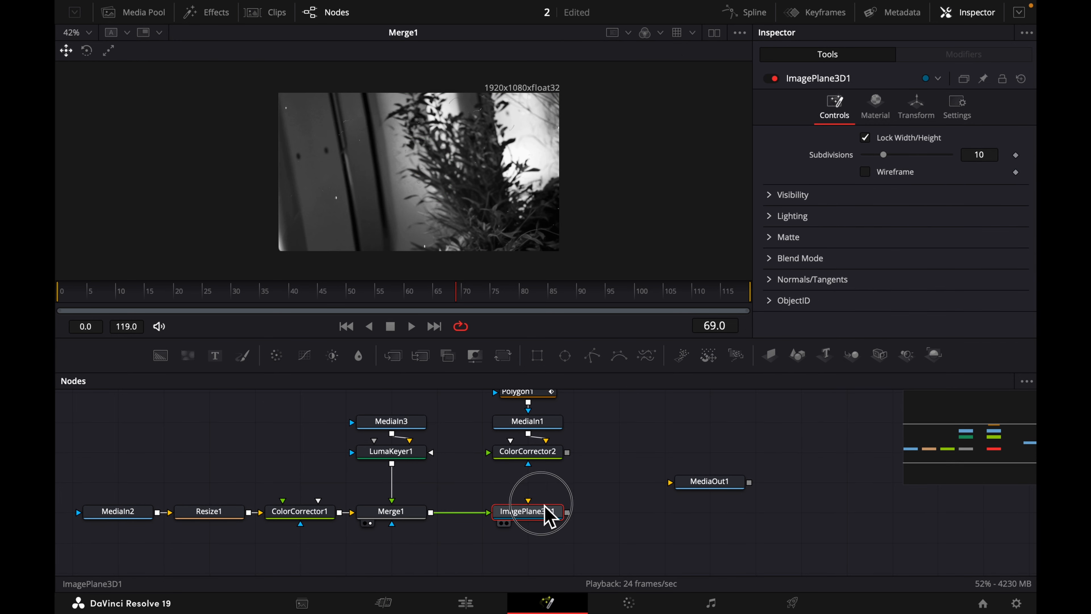
{"action": "scroll", "coordinate": [574, 481], "scroll_direction": "down", "scroll_amount": 2}
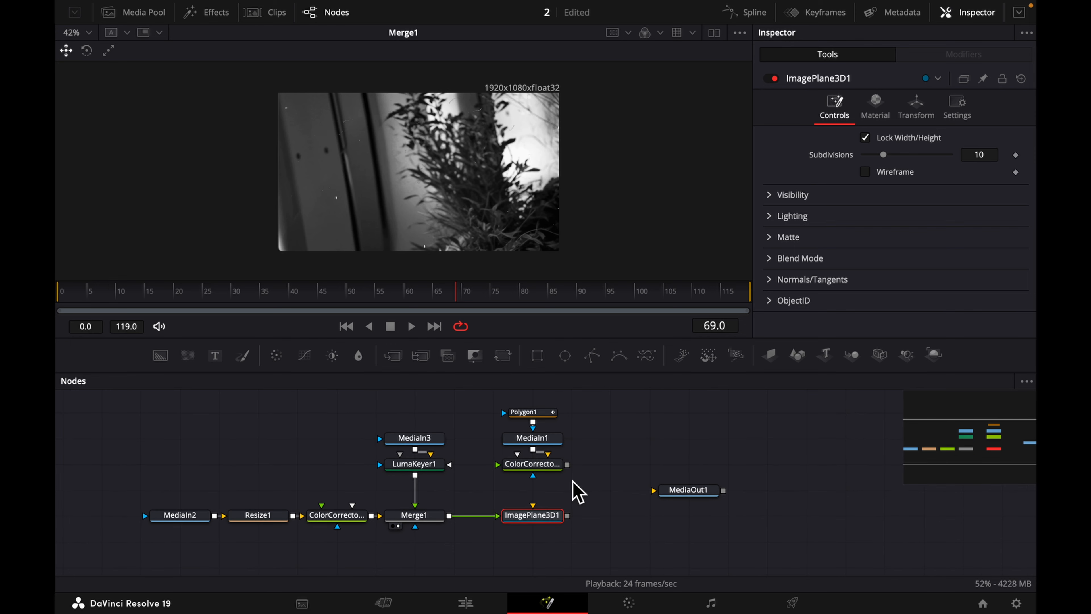
Move the Polygon1, MediaIn1 and ColorCorrector2 node group up and attach an Image Plane 3D to the output of ColorCorrector2.
{"action": "left_click_drag", "start_coordinate": [577, 492], "coordinate": [531, 417]}
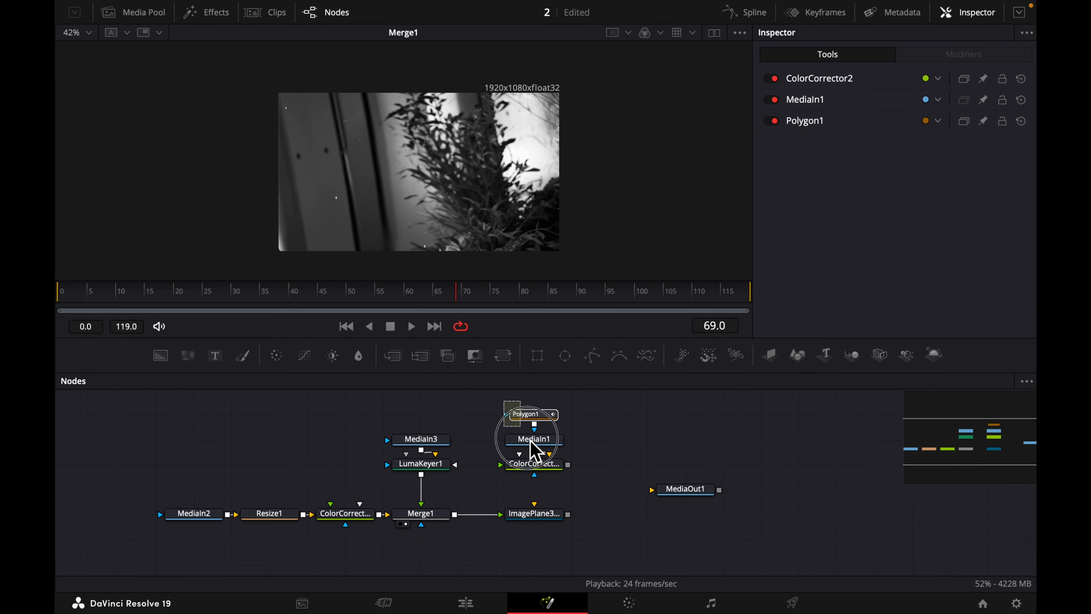
{"action": "left_click_drag", "start_coordinate": [548, 466], "coordinate": [548, 441]}
{"action": "left_click", "coordinate": [652, 431]}
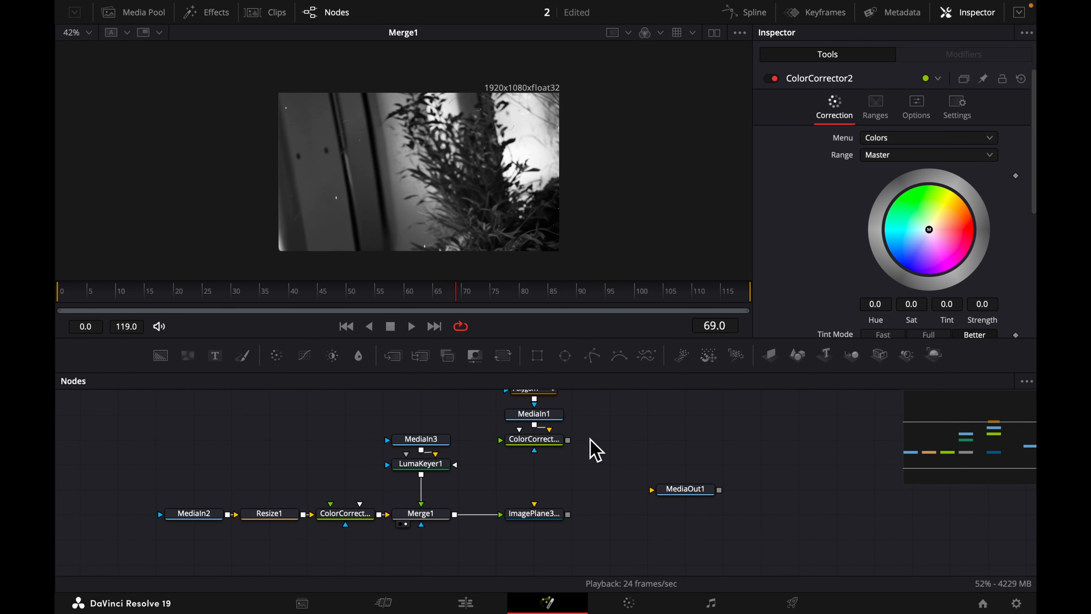
{"action": "left_click", "coordinate": [551, 441]}
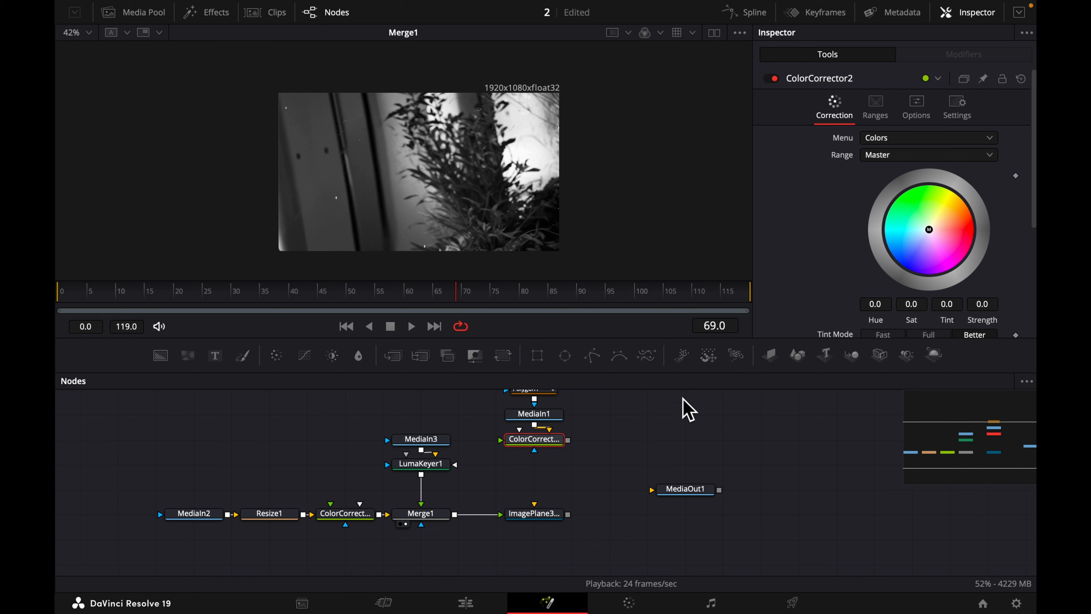
{"action": "left_click", "coordinate": [771, 356]}
Move MediaOut1 further right, add a Merge 3D node, connect both image planes to it, and view the merged 3D scene.
{"action": "left_click_drag", "start_coordinate": [686, 489], "coordinate": [800, 514]}
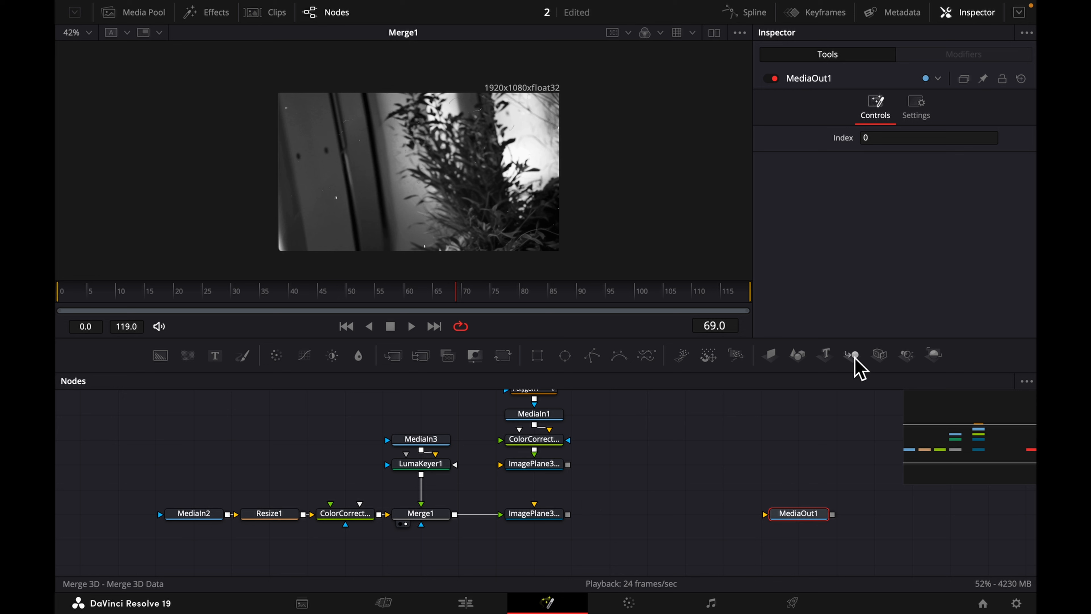
{"action": "left_click_drag", "start_coordinate": [855, 359], "coordinate": [657, 494]}
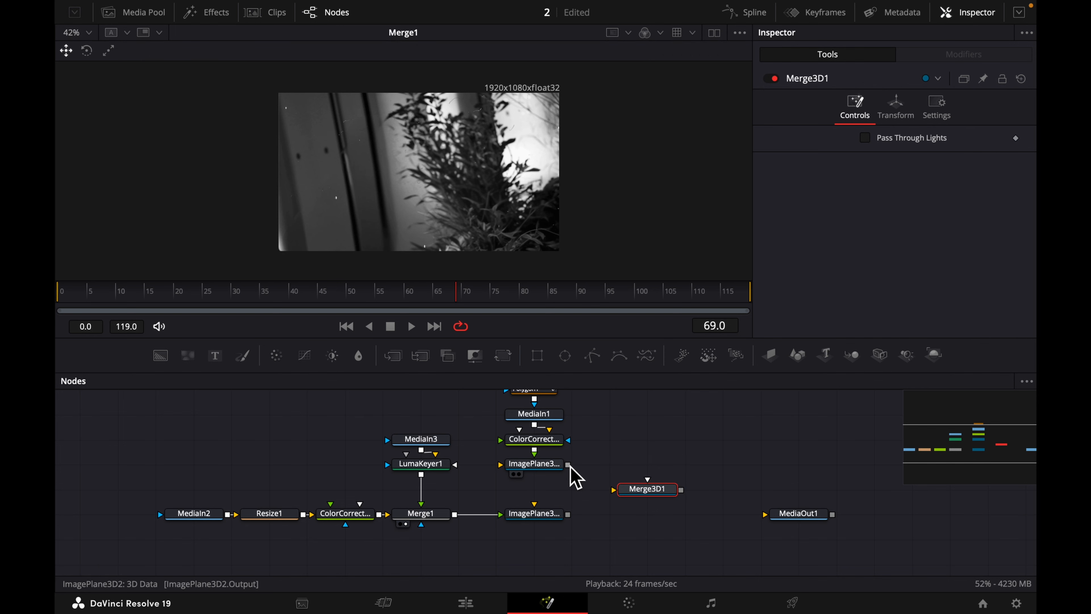
{"action": "left_click_drag", "start_coordinate": [568, 465], "coordinate": [645, 488]}
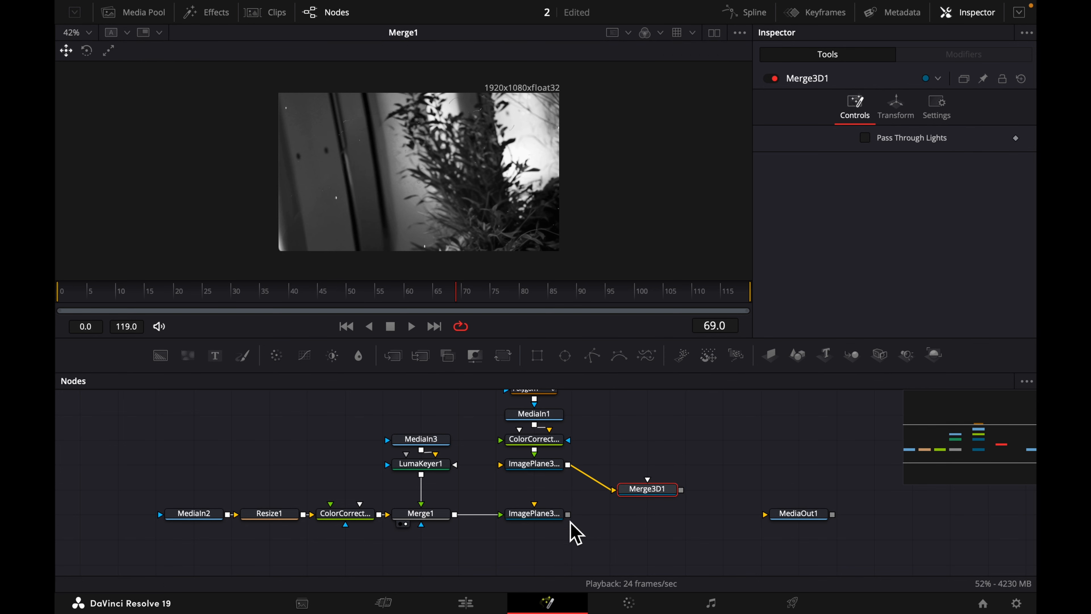
{"action": "left_click_drag", "start_coordinate": [568, 515], "coordinate": [431, 195]}
{"action": "scroll", "coordinate": [414, 183], "scroll_direction": "up", "scroll_amount": 6}
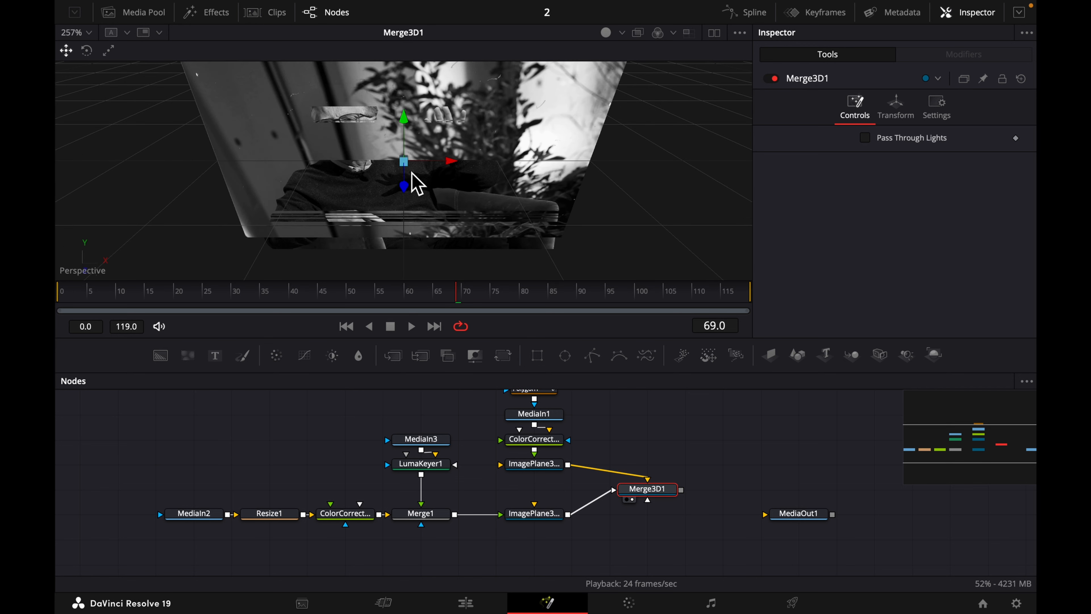
{"action": "scroll", "coordinate": [415, 183], "scroll_direction": "down", "scroll_amount": 2}
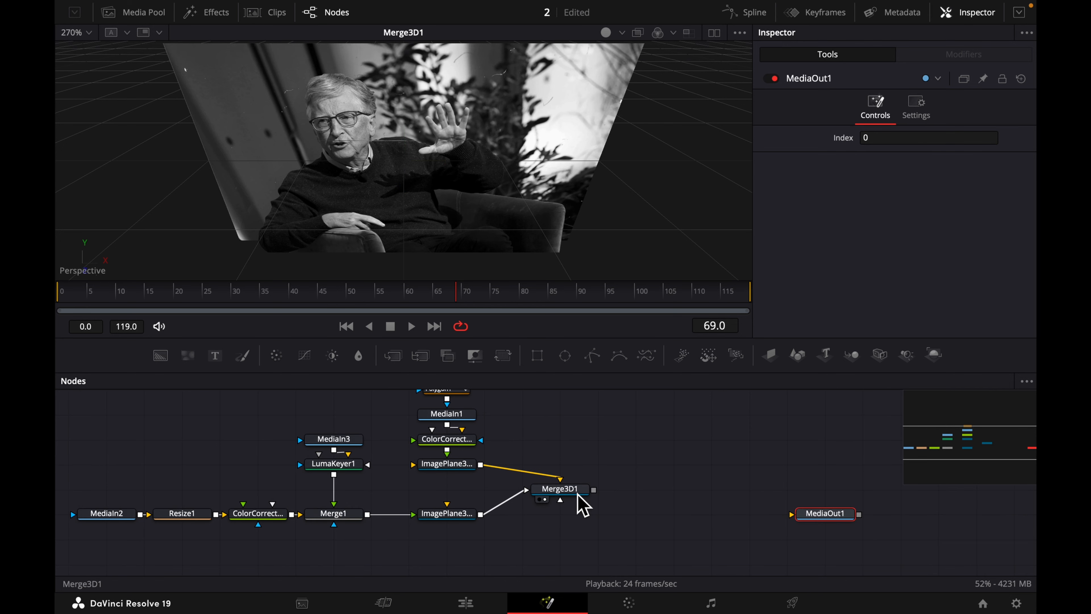
Add a Renderer 3D after Merge3D1, connect it to MediaOut1, and view the rendered output.
{"action": "left_click", "coordinate": [577, 492]}
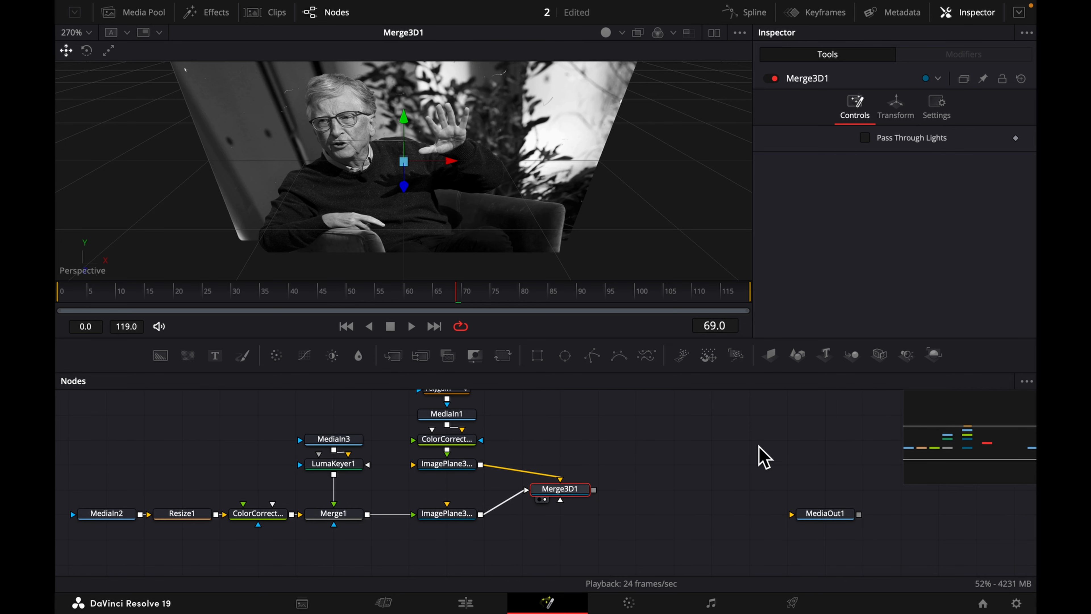
{"action": "left_click", "coordinate": [933, 354]}
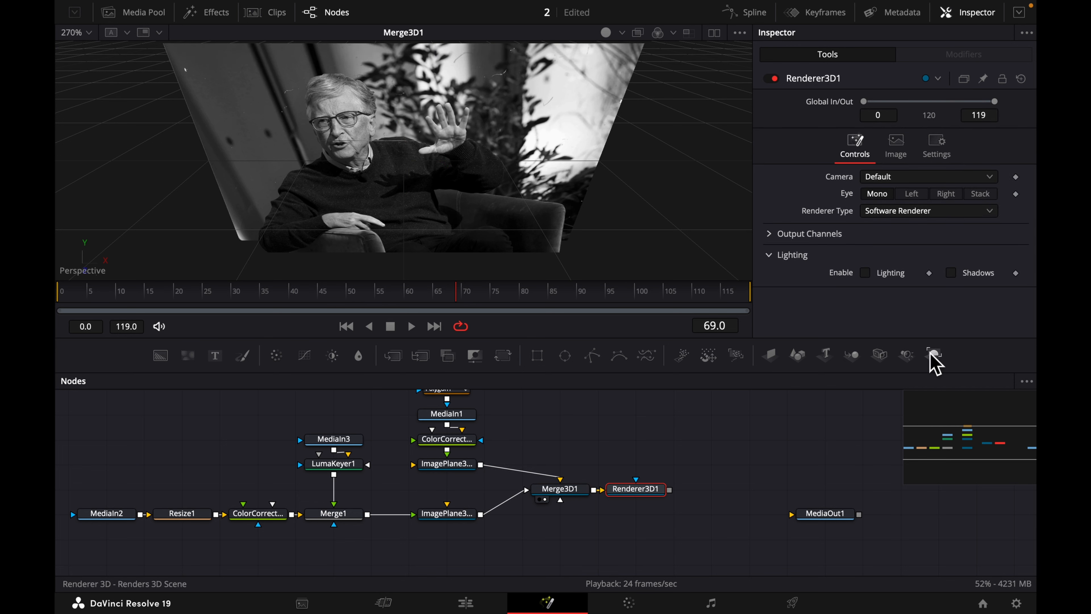
{"action": "left_click_drag", "start_coordinate": [641, 504], "coordinate": [523, 226]}
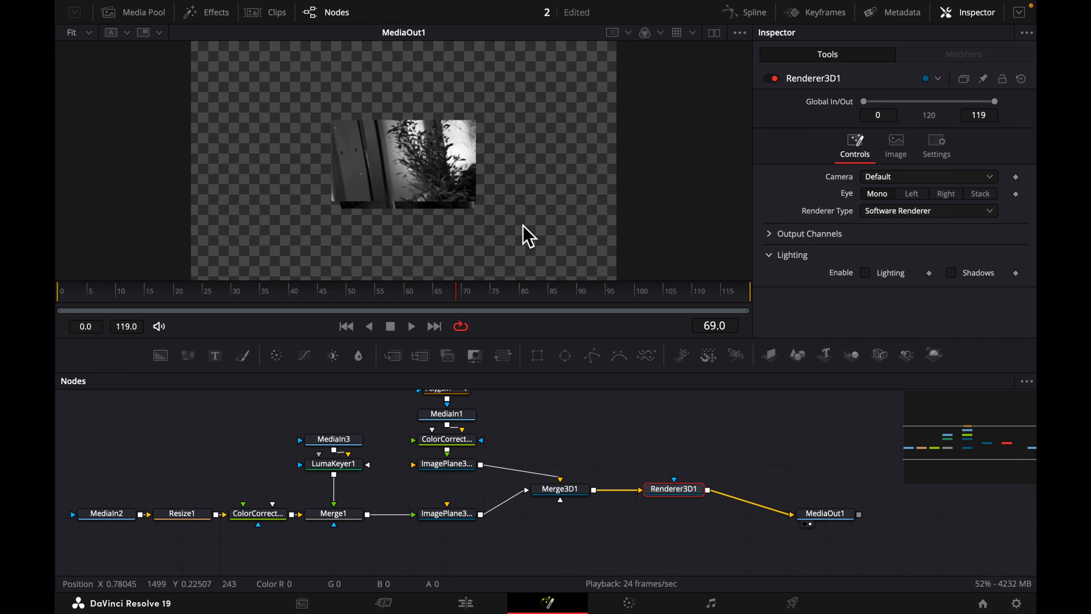
{"action": "scroll", "coordinate": [423, 183], "scroll_direction": "up", "scroll_amount": 5}
{"action": "scroll", "coordinate": [420, 184], "scroll_direction": "down", "scroll_amount": 5}
Add a Camera 3D connected to Merge3D1 and place its node above the merge.
{"action": "left_click", "coordinate": [567, 492]}
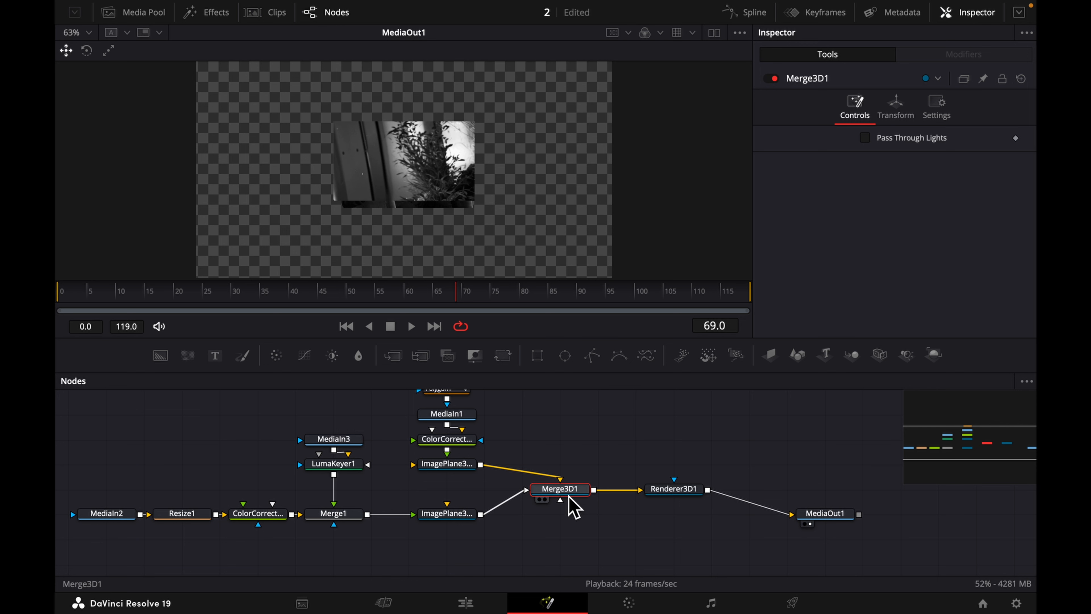
{"action": "left_click", "coordinate": [881, 357]}
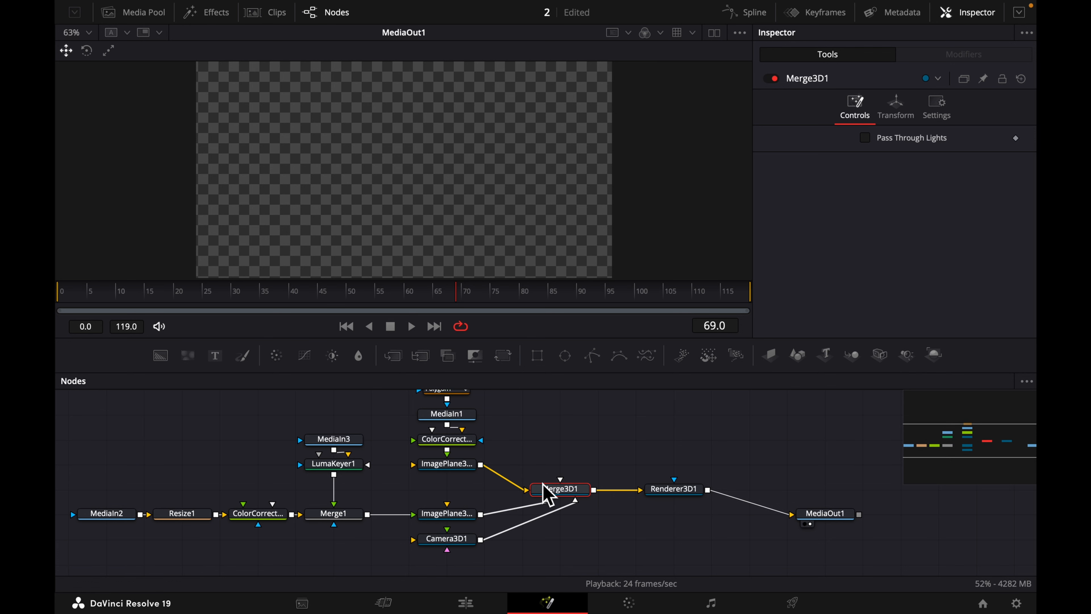
{"action": "left_click_drag", "start_coordinate": [462, 542], "coordinate": [576, 426]}
{"action": "left_click", "coordinate": [577, 425]}
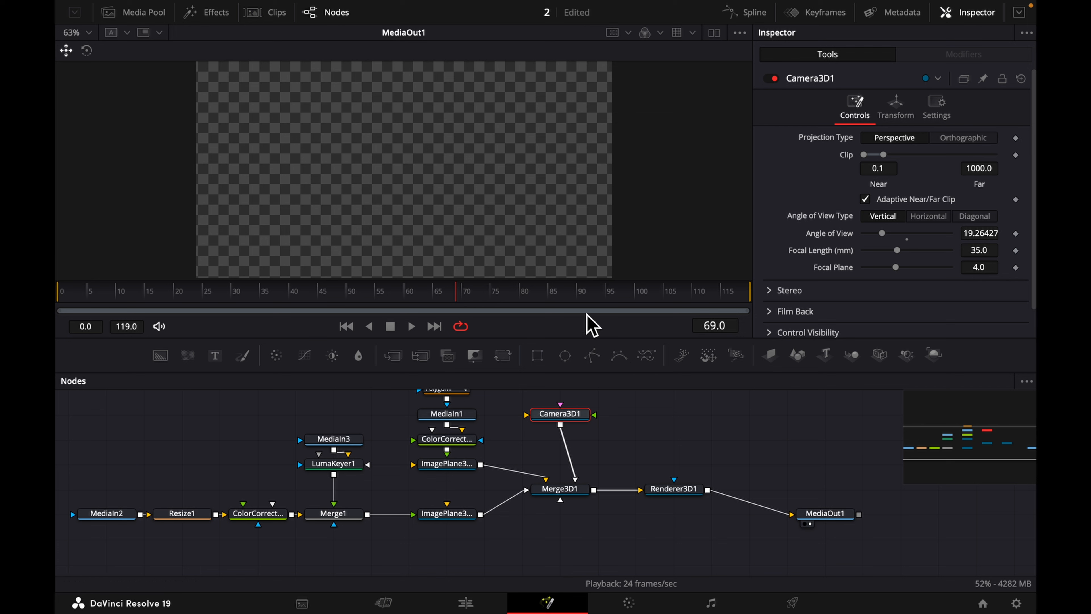
Switch to dual viewers, showing the Merge3D1 scene in the first and MediaOut1 in the second.
{"action": "left_click", "coordinate": [714, 33]}
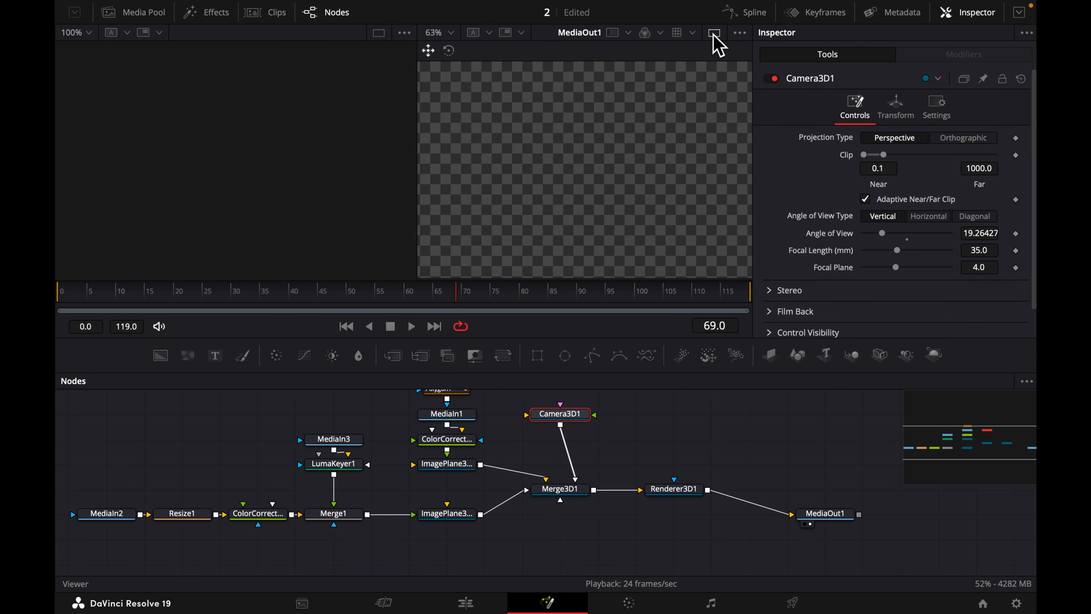
{"action": "left_click_drag", "start_coordinate": [580, 494], "coordinate": [246, 202]}
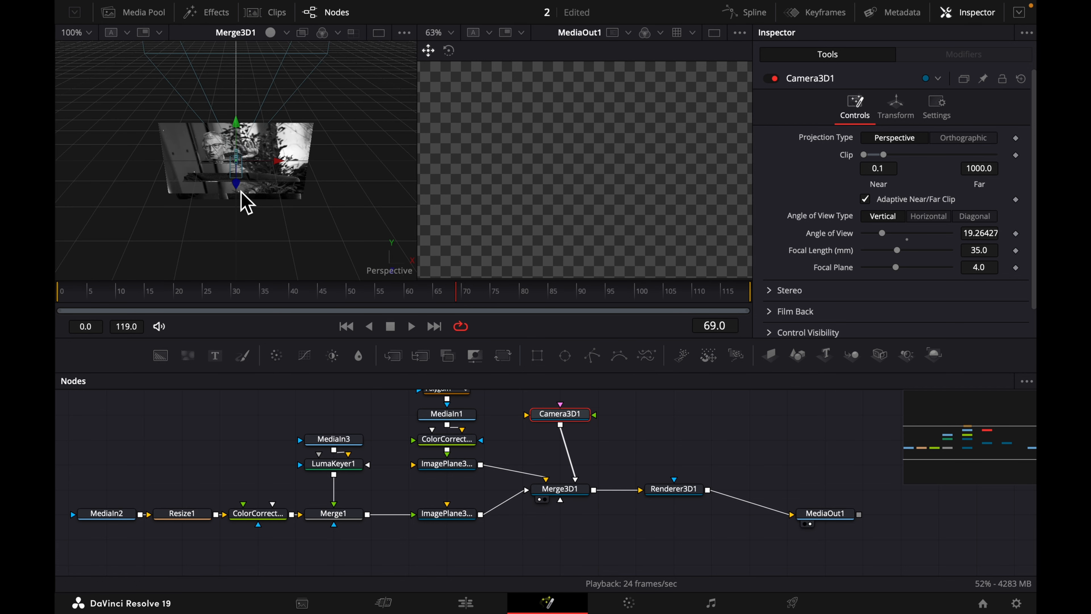
{"action": "left_click_drag", "start_coordinate": [827, 514], "coordinate": [605, 136]}
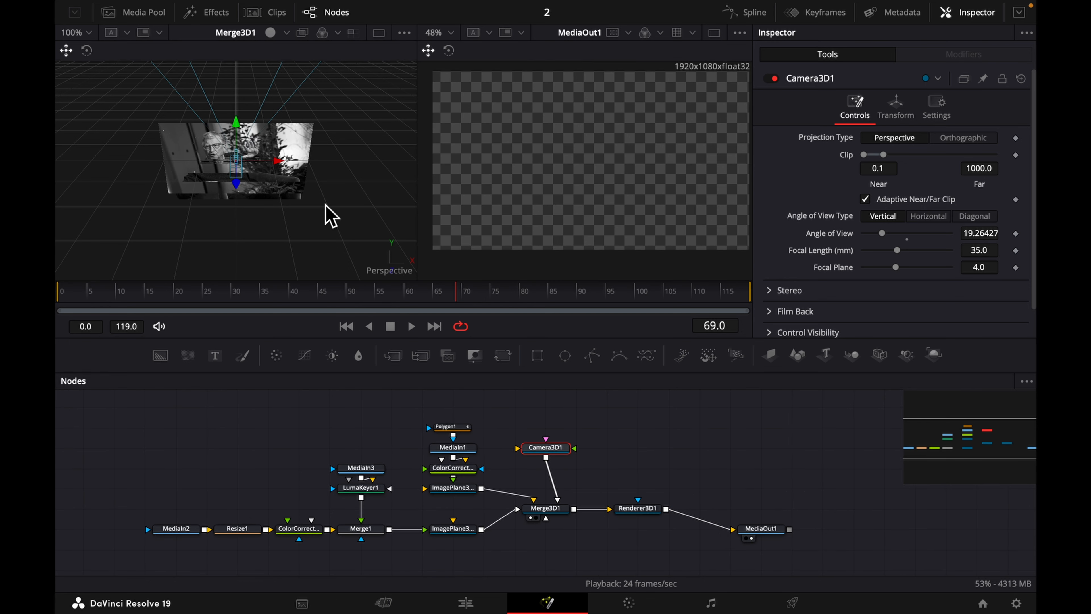
Pull Camera3D1 straight back along its Z axis until both image planes fit well inside its view.
{"action": "scroll", "coordinate": [326, 206], "scroll_direction": "down", "scroll_amount": 6}
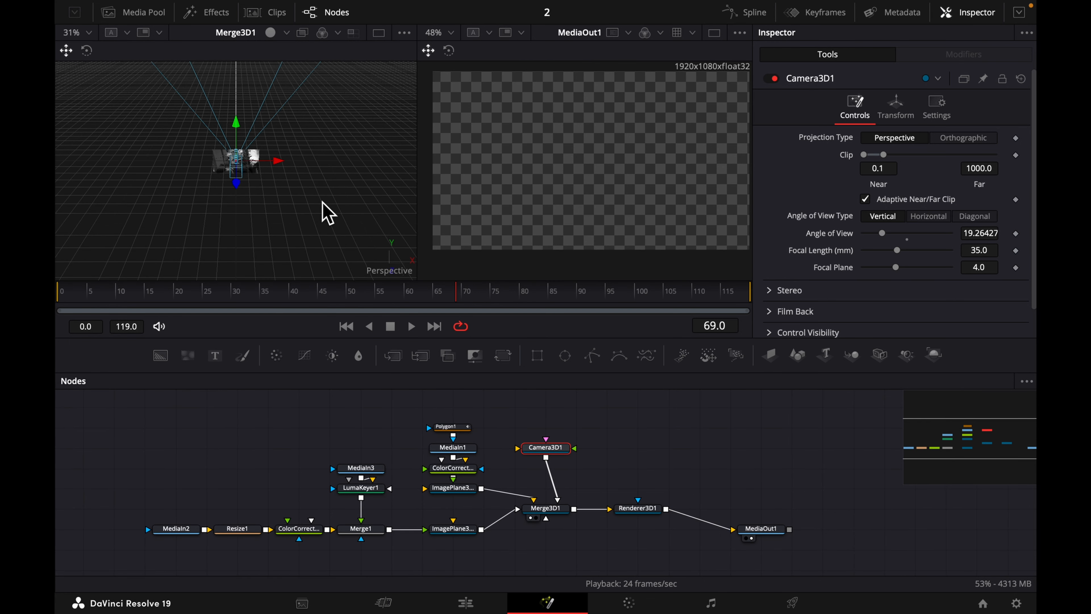
{"action": "scroll", "coordinate": [324, 204], "scroll_direction": "down", "scroll_amount": 3}
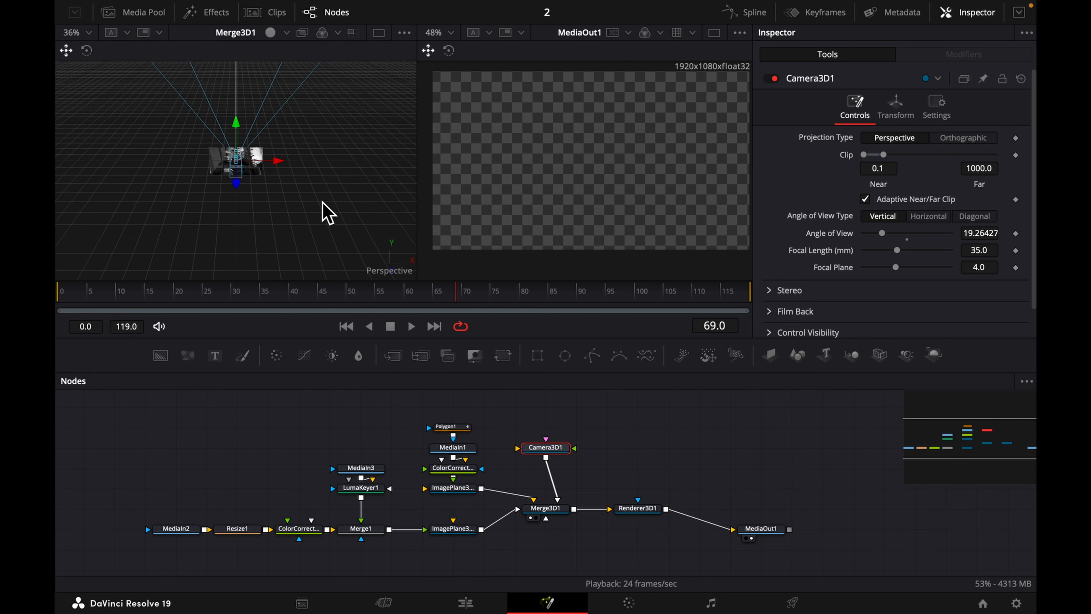
{"action": "scroll", "coordinate": [326, 212], "scroll_direction": "up", "scroll_amount": 2}
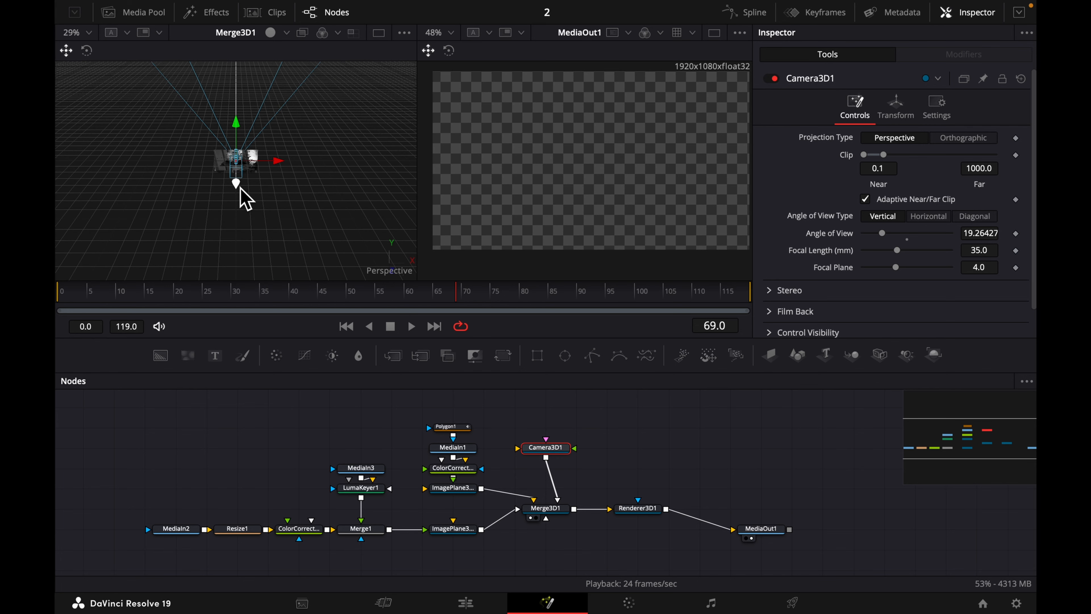
{"action": "left_click_drag", "start_coordinate": [238, 186], "coordinate": [250, 236]}
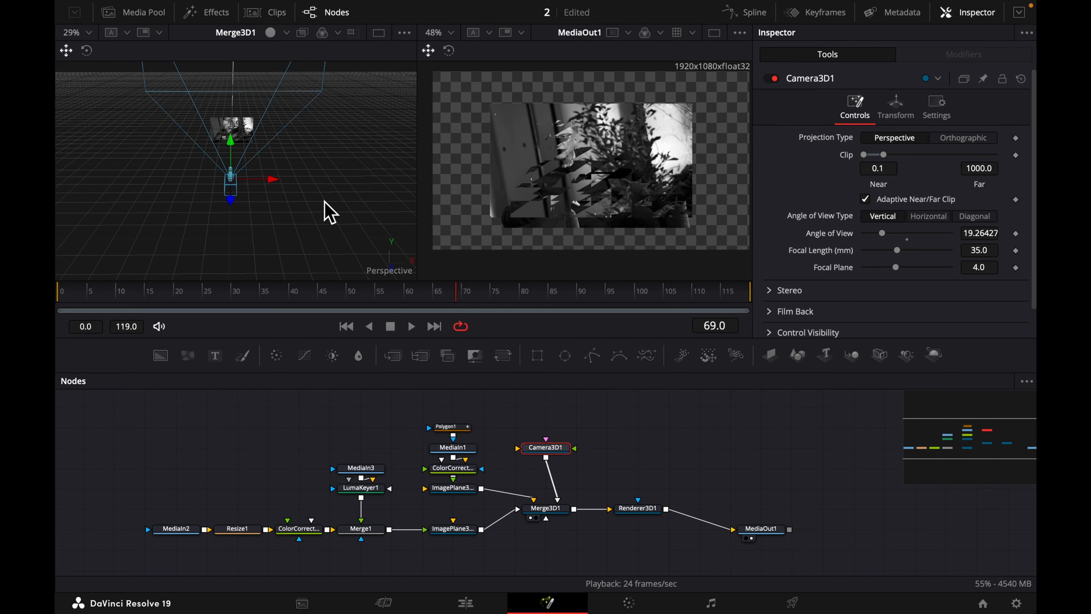
{"action": "scroll", "coordinate": [325, 201], "scroll_direction": "left", "scroll_amount": 5}
{"action": "scroll", "coordinate": [325, 202], "scroll_direction": "right", "scroll_amount": 5}
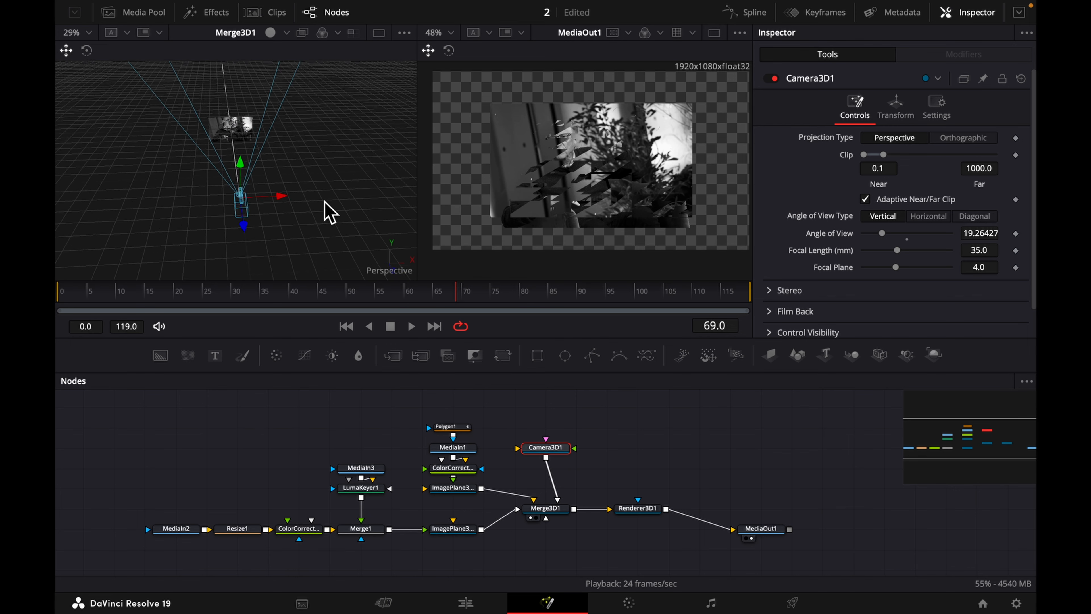
{"action": "scroll", "coordinate": [325, 202], "scroll_direction": "left", "scroll_amount": 5}
{"action": "scroll", "coordinate": [325, 201], "scroll_direction": "right", "scroll_amount": 3}
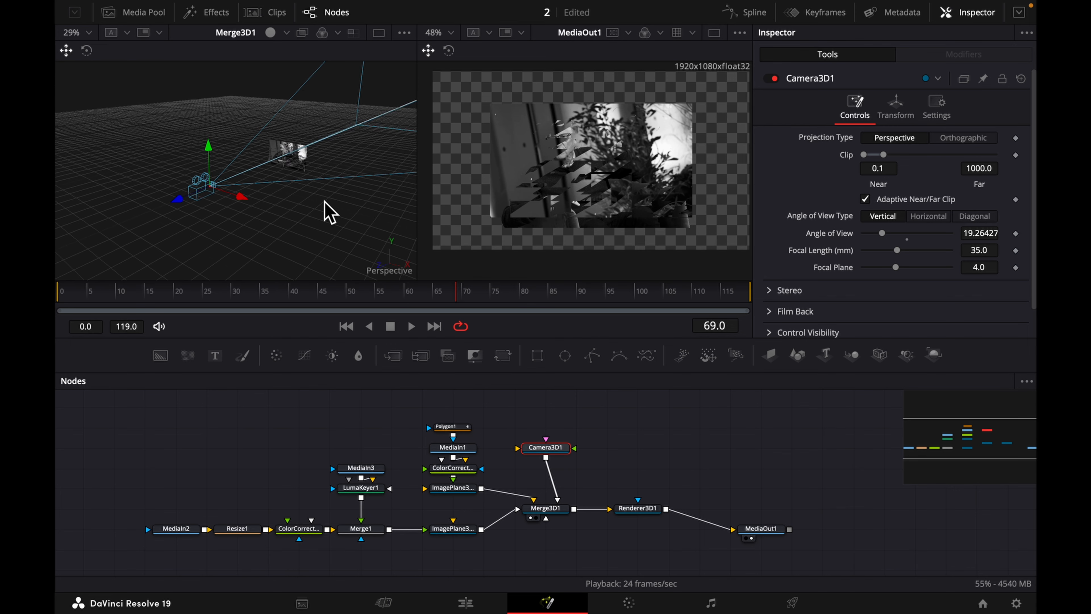
{"action": "scroll", "coordinate": [324, 201], "scroll_direction": "right", "scroll_amount": 1}
{"action": "left_click_drag", "start_coordinate": [198, 217], "coordinate": [91, 265]}
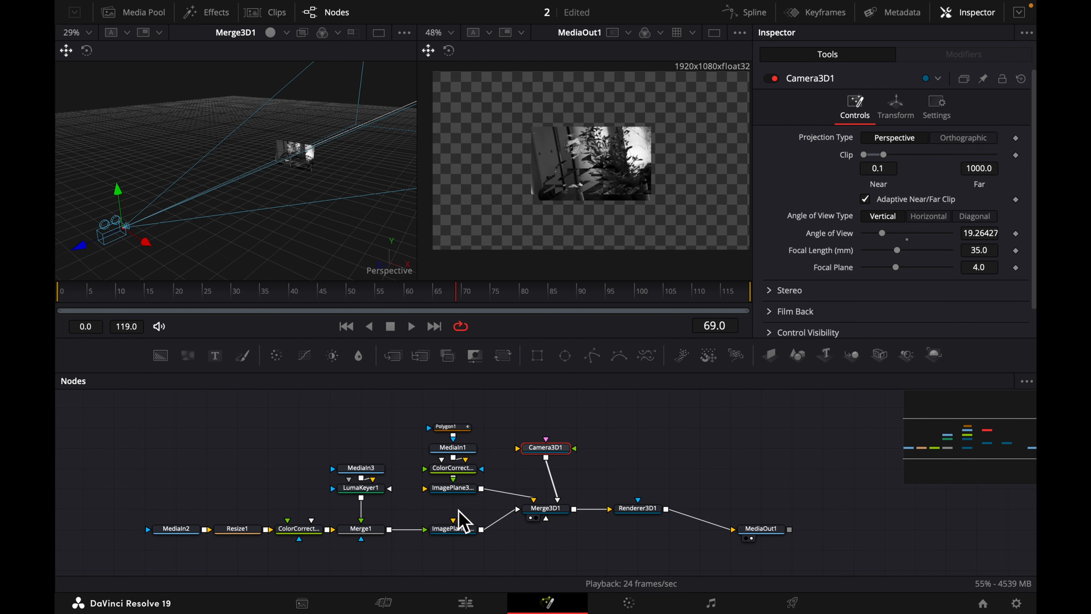
Move the man's image plane forward along Z toward the camera, to about 2.26.
{"action": "left_click", "coordinate": [464, 494]}
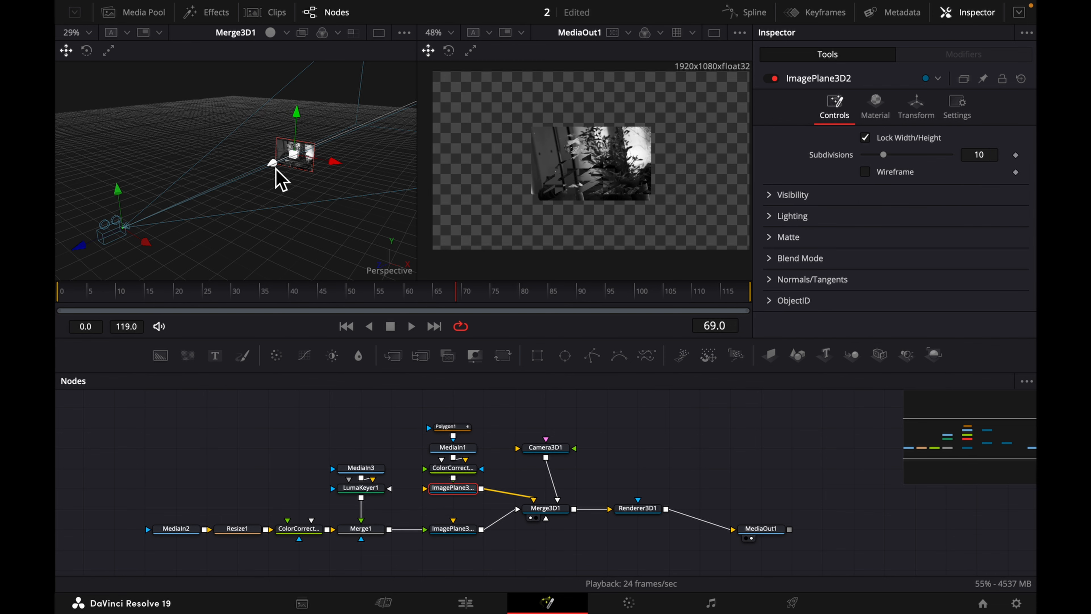
{"action": "left_click_drag", "start_coordinate": [272, 163], "coordinate": [226, 228]}
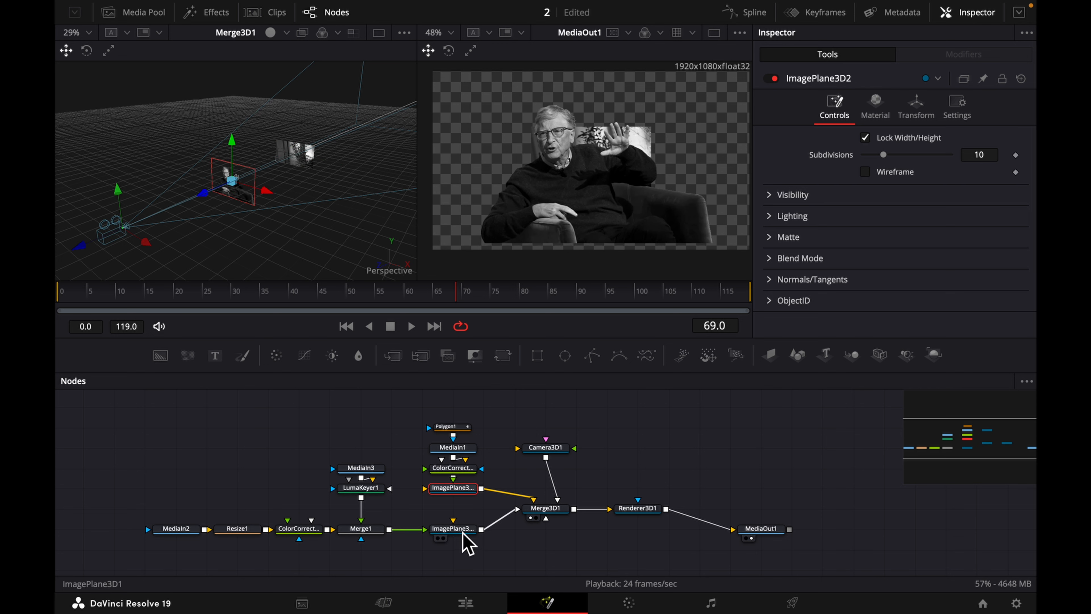
Scale the background's ImagePlane3D1 up to 2.642 so it fills the camera frame.
{"action": "left_click", "coordinate": [462, 533]}
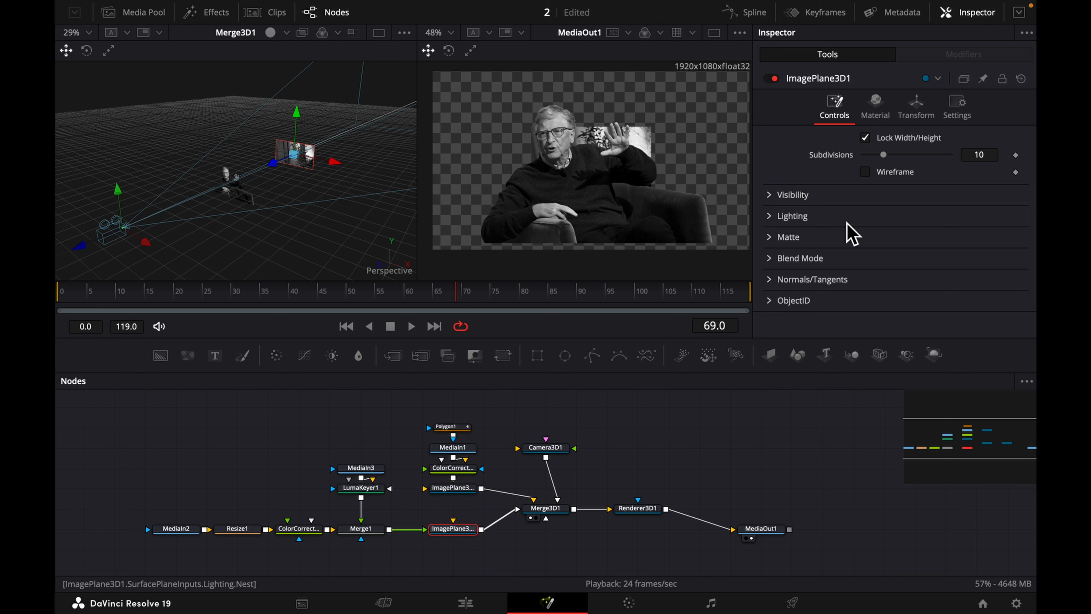
{"action": "left_click", "coordinate": [919, 111]}
{"action": "scroll", "coordinate": [1001, 228], "scroll_direction": "down", "scroll_amount": 2}
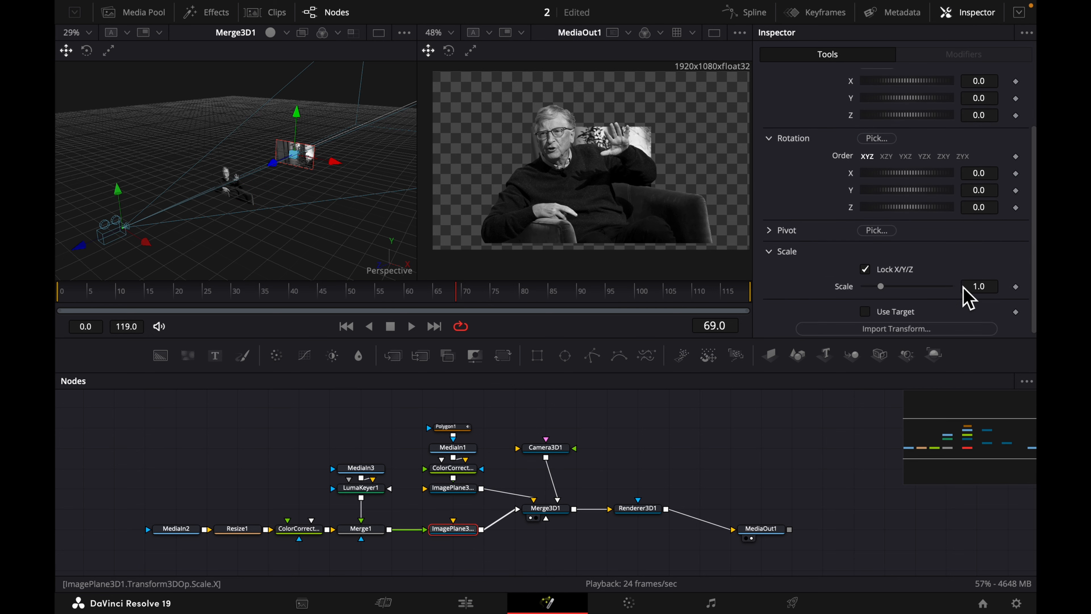
{"action": "mouse_move", "coordinate": [972, 287]}
{"action": "left_mouse_down"}
{"action": "mouse_move", "coordinate": [984, 288]}
{"action": "mouse_move", "coordinate": [565, 290]}
{"action": "mouse_move", "coordinate": [978, 298]}
{"action": "left_mouse_up"}
{"action": "left_click_drag", "start_coordinate": [566, 296], "coordinate": [568, 350]}
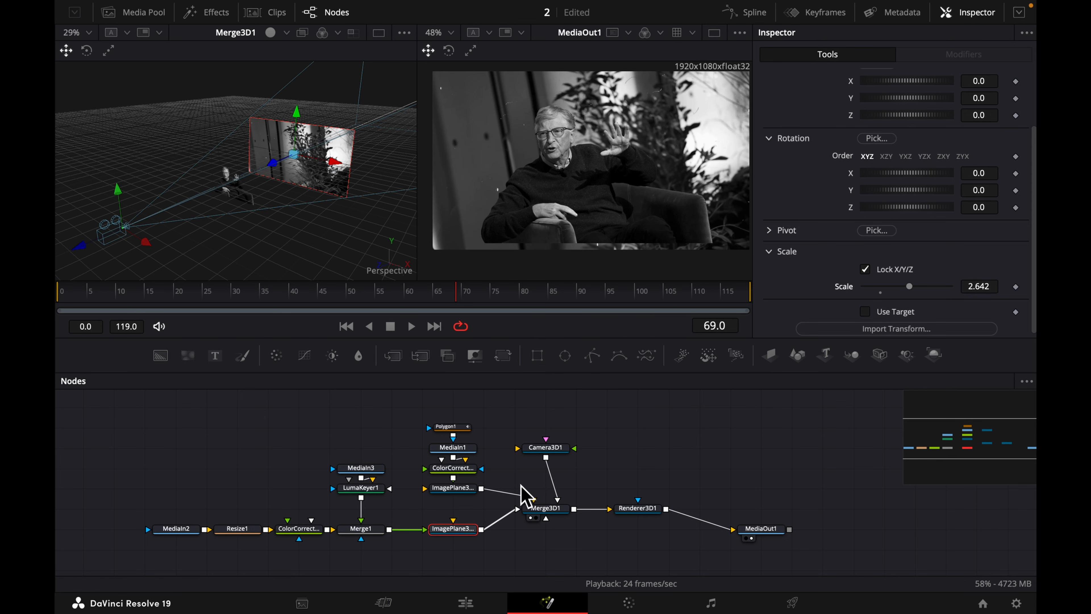
Position the man's ImagePlane3D2 at X -0.057, Y -0.03 and Z about 2.94, and set its scale to 0.814.
{"action": "left_click", "coordinate": [462, 490]}
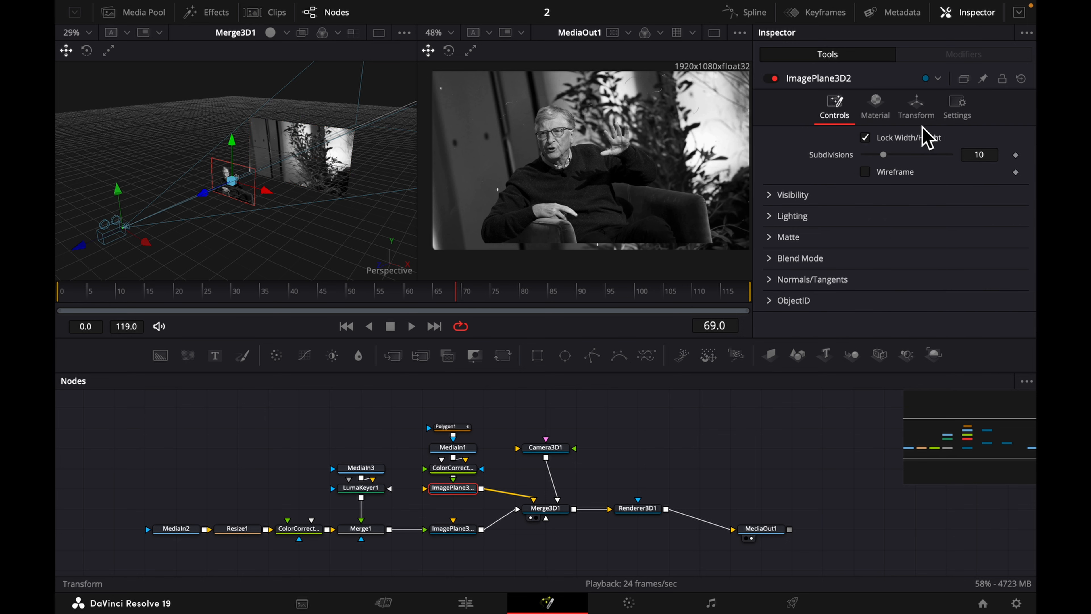
{"action": "left_click", "coordinate": [923, 117]}
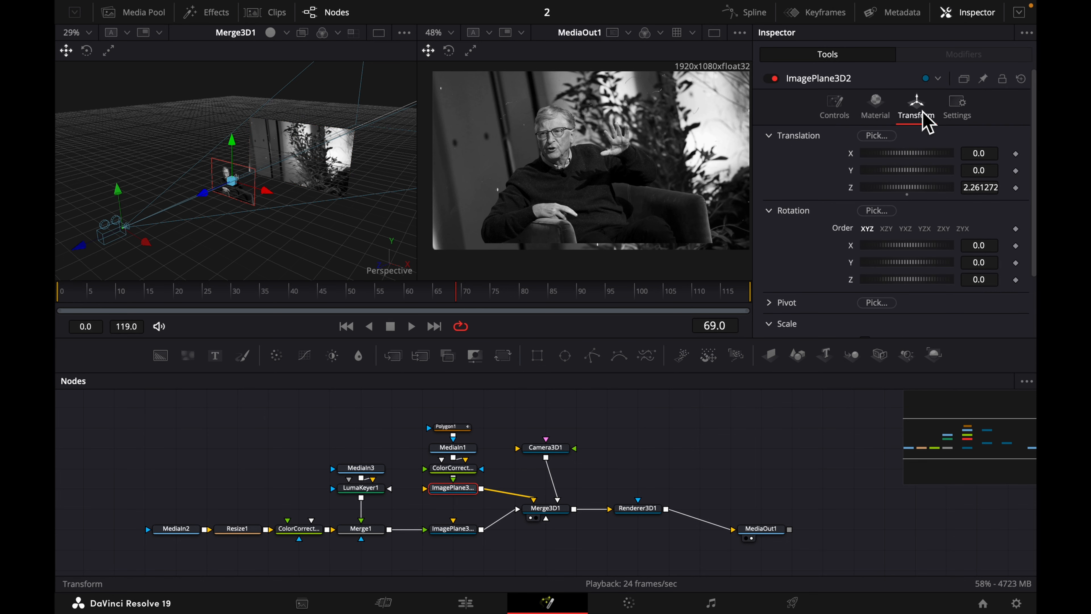
{"action": "left_click_drag", "start_coordinate": [984, 154], "coordinate": [955, 156]}
{"action": "left_click_drag", "start_coordinate": [978, 170], "coordinate": [968, 168]}
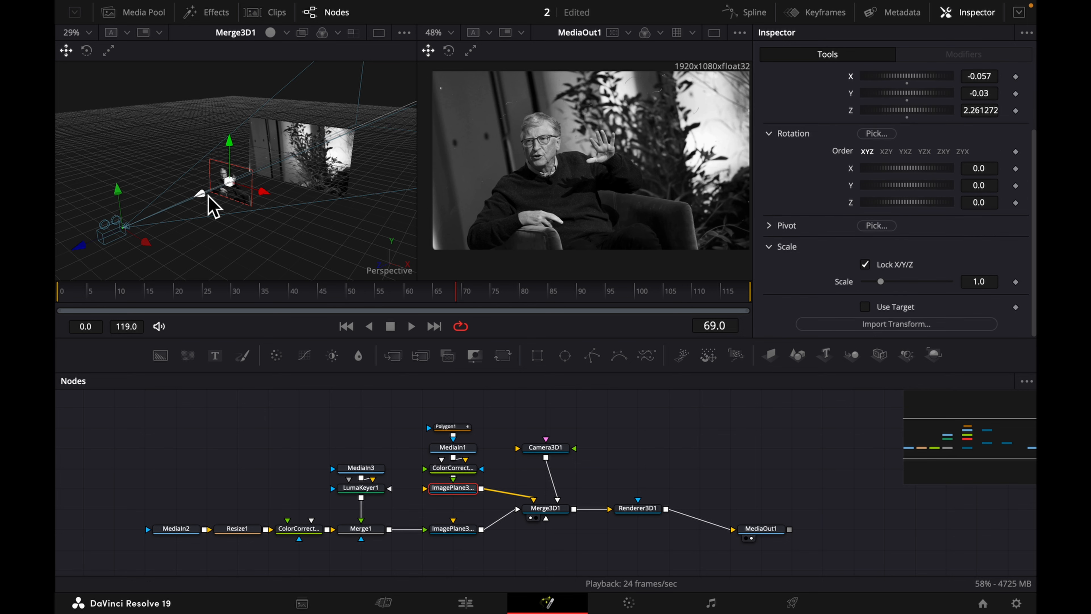
{"action": "left_click_drag", "start_coordinate": [206, 195], "coordinate": [185, 212]}
{"action": "left_click_drag", "start_coordinate": [989, 280], "coordinate": [860, 278]}
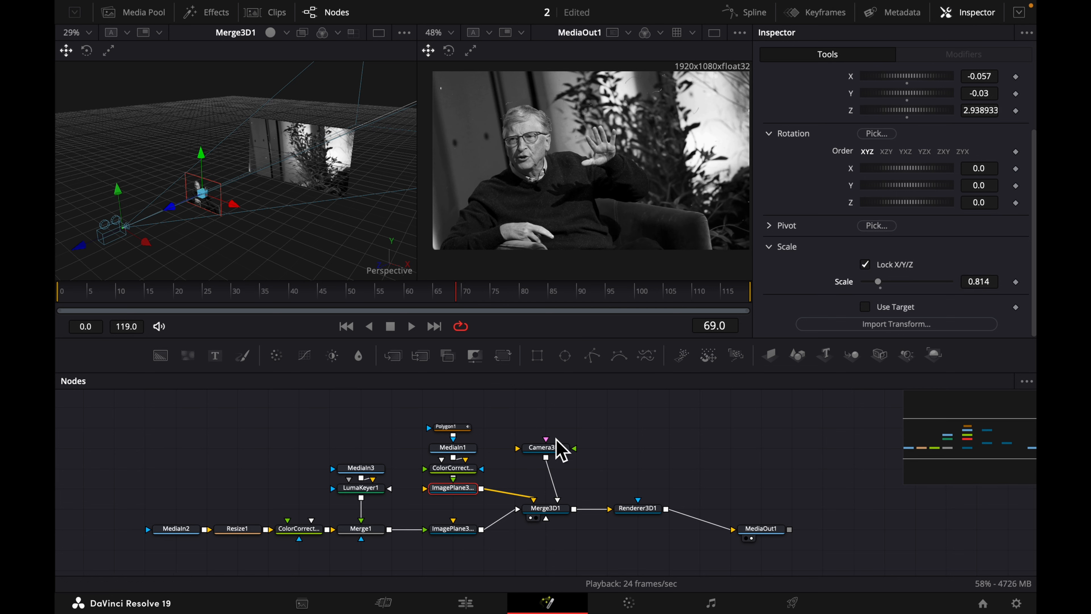
Set a keyframe on Camera3D1's Z translation at frame 30, keeping its current position.
{"action": "left_click", "coordinate": [546, 447]}
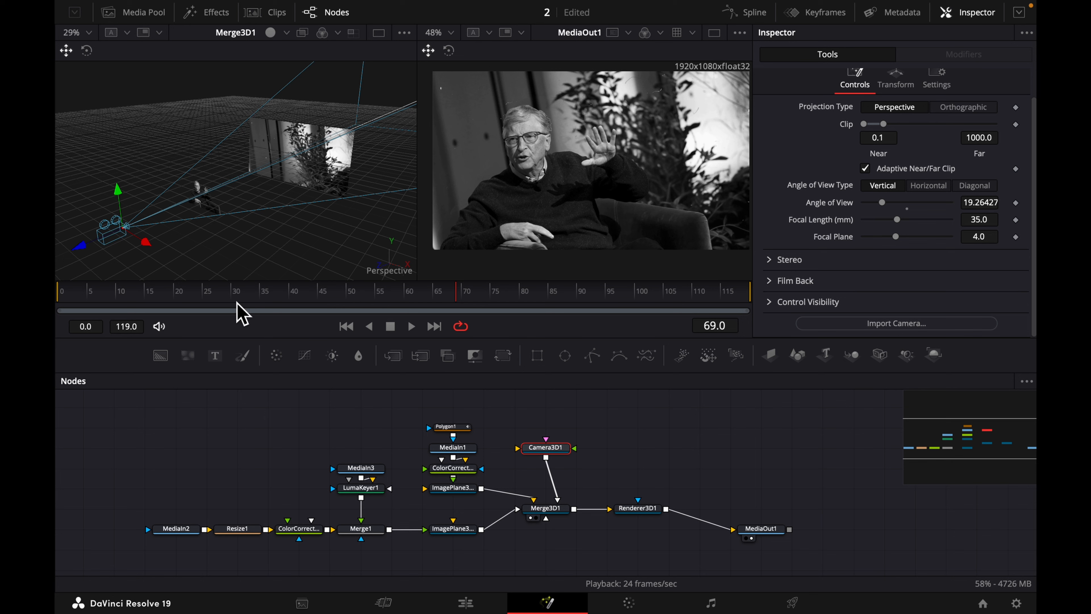
{"action": "left_click", "coordinate": [236, 297]}
{"action": "scroll", "coordinate": [913, 217], "scroll_direction": "up", "scroll_amount": 1}
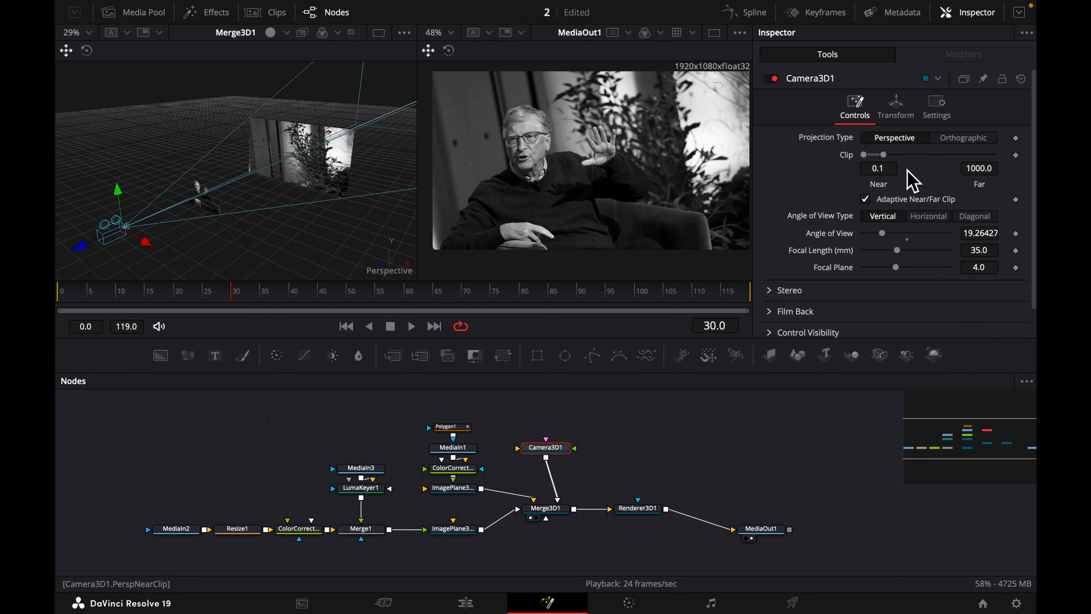
{"action": "left_click", "coordinate": [899, 114]}
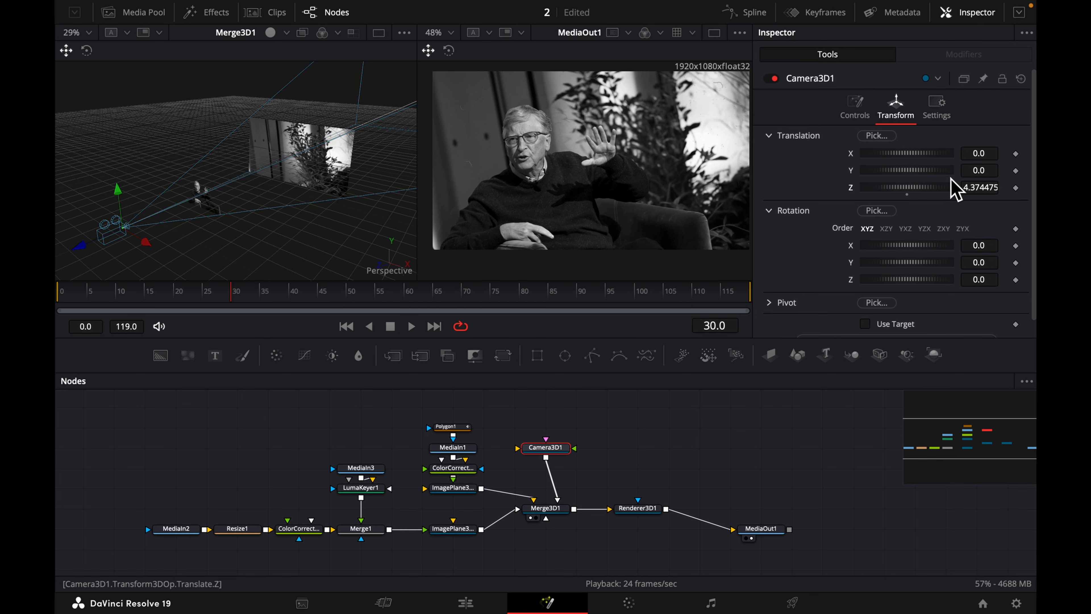
{"action": "left_click", "coordinate": [1016, 188]}
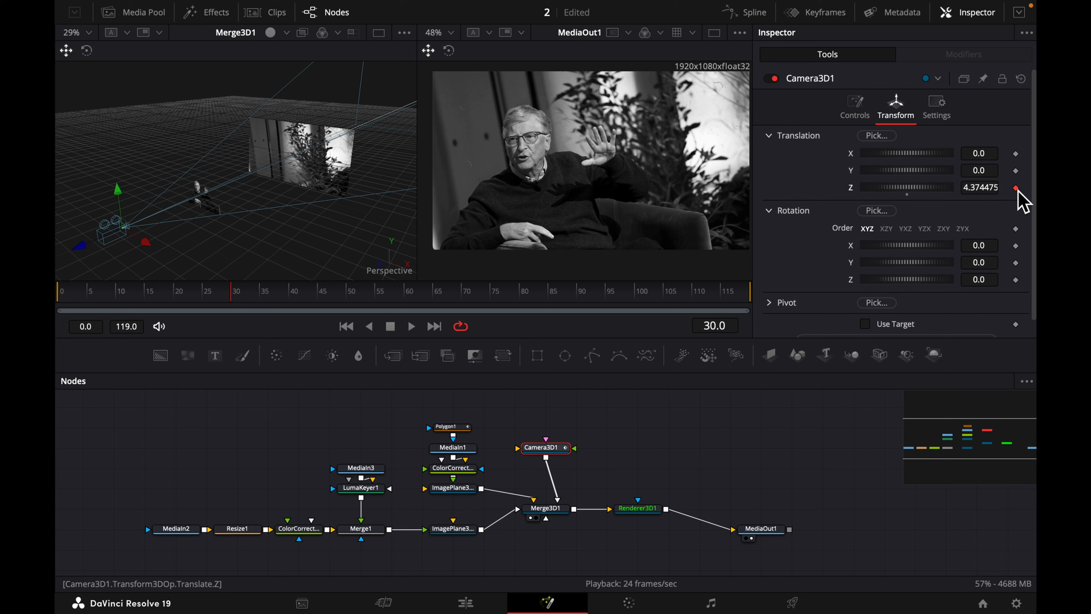
At frame 0, move Camera3D1 closer to the scene at Z about 4.05, and play back the camera move.
{"action": "left_click", "coordinate": [58, 303]}
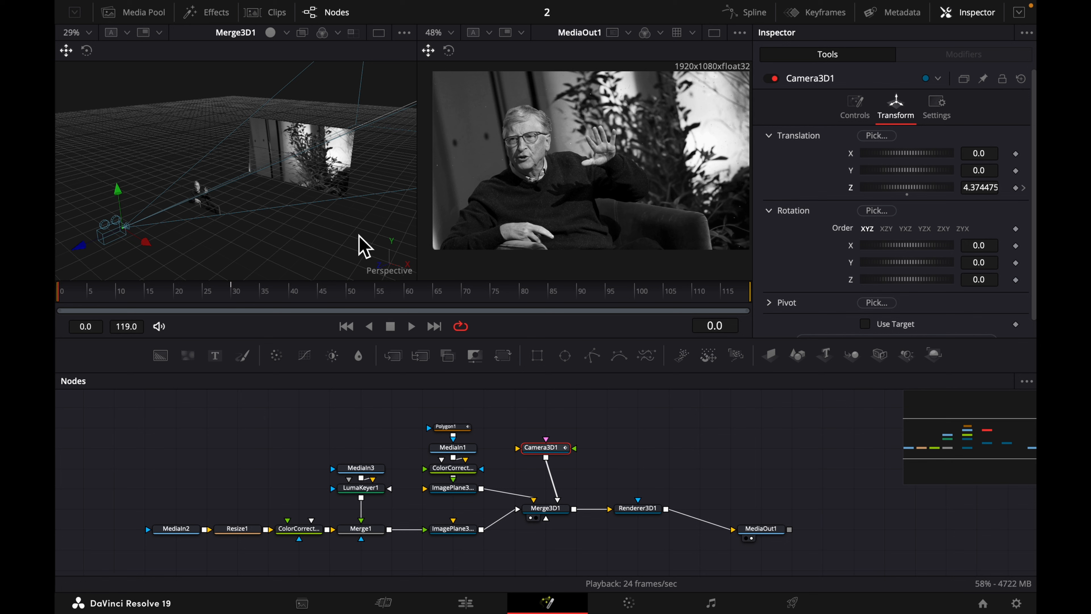
{"action": "left_click_drag", "start_coordinate": [980, 184], "coordinate": [962, 185]}
{"action": "left_click_drag", "start_coordinate": [79, 297], "coordinate": [55, 298]}
{"action": "key", "text": "space"}
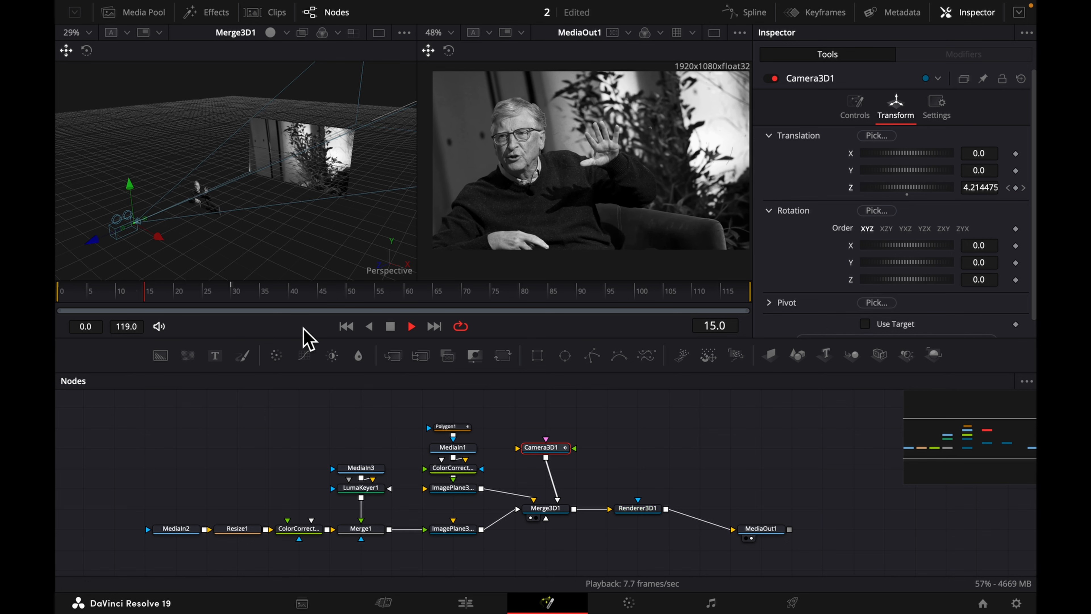
{"action": "key", "text": "space"}
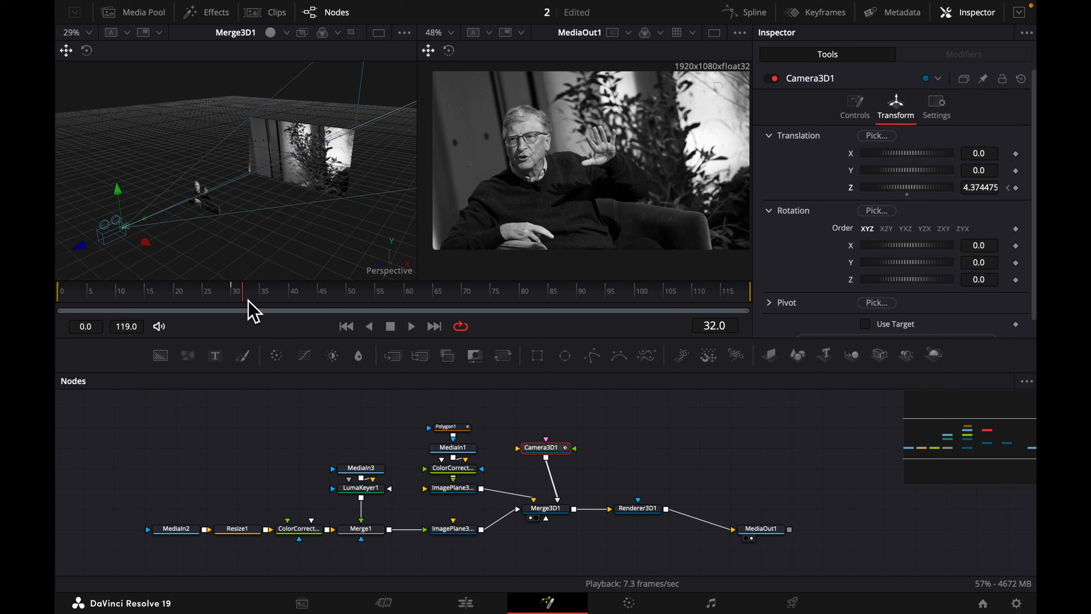
Ease both keyframes of Camera3D1's Z Offset curve in the Spline editor, and play the move from the start.
{"action": "left_click", "coordinate": [750, 17]}
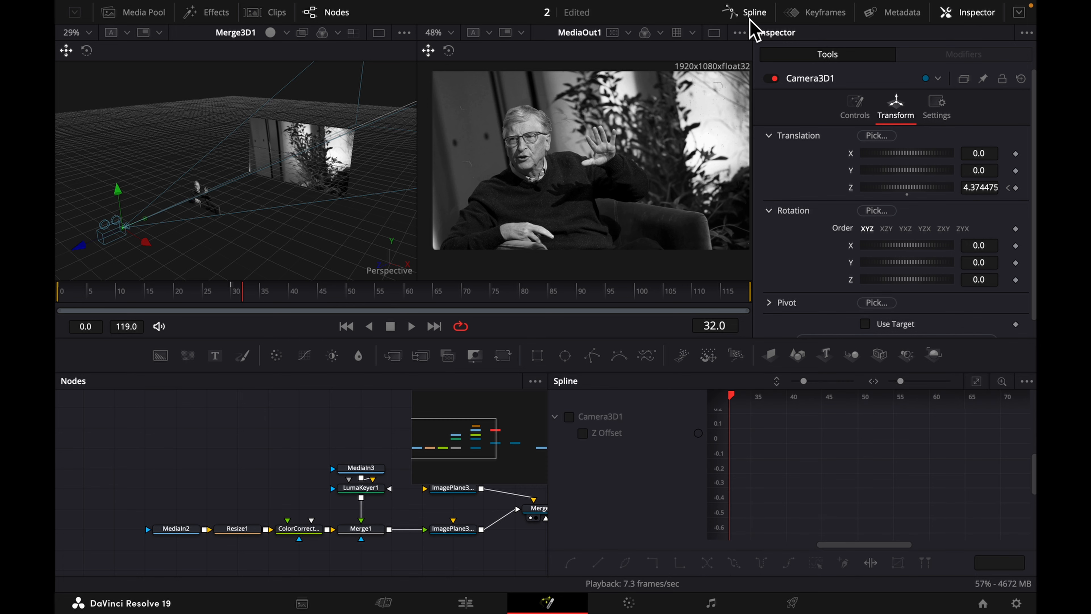
{"action": "left_click", "coordinate": [570, 416]}
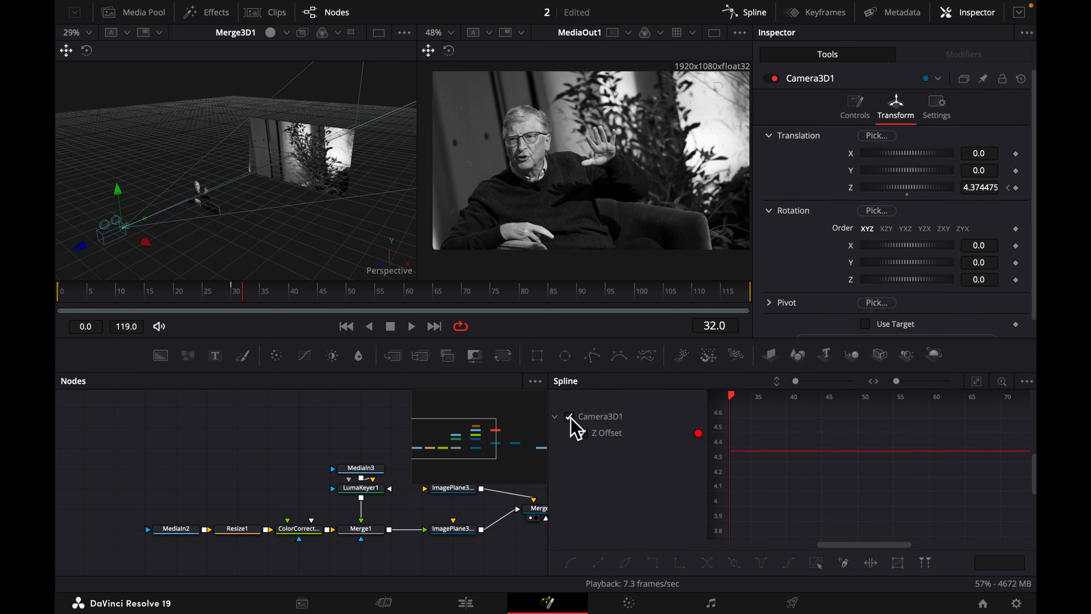
{"action": "left_click", "coordinate": [983, 384]}
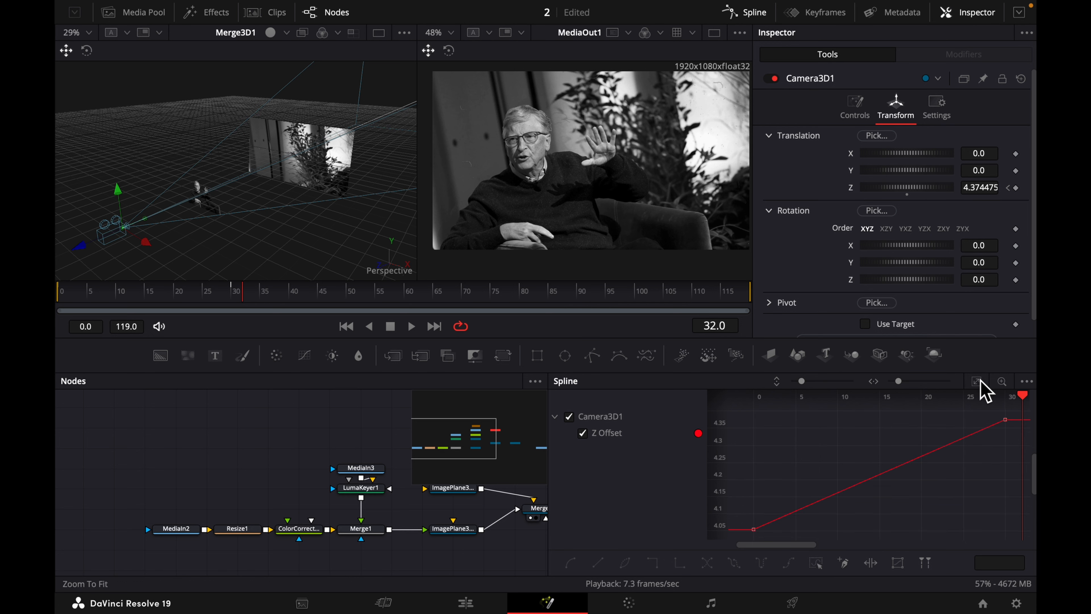
{"action": "left_click", "coordinate": [816, 563]}
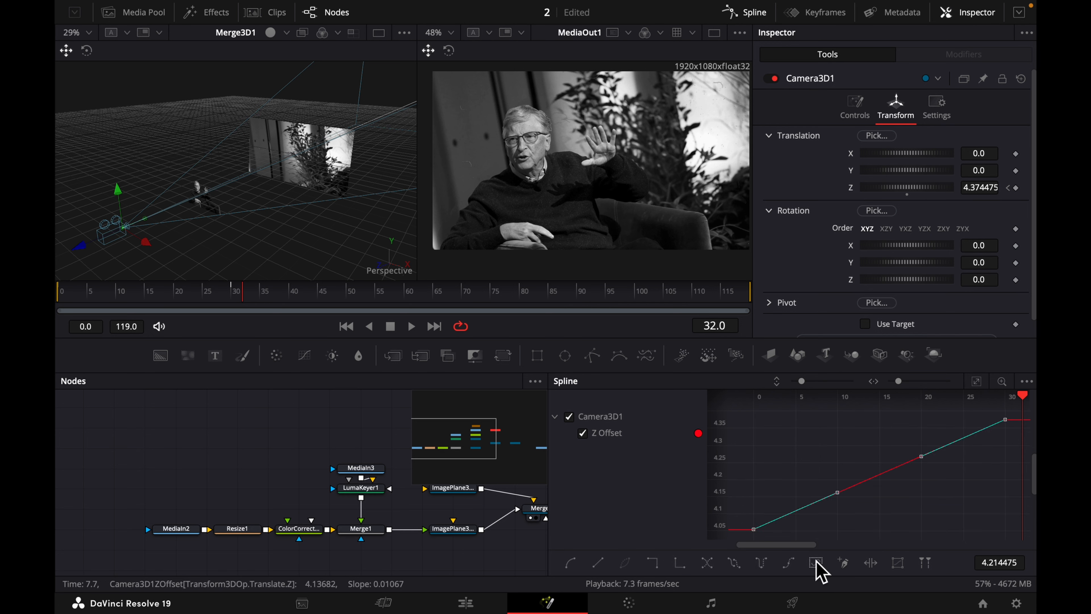
{"action": "key", "text": "f"}
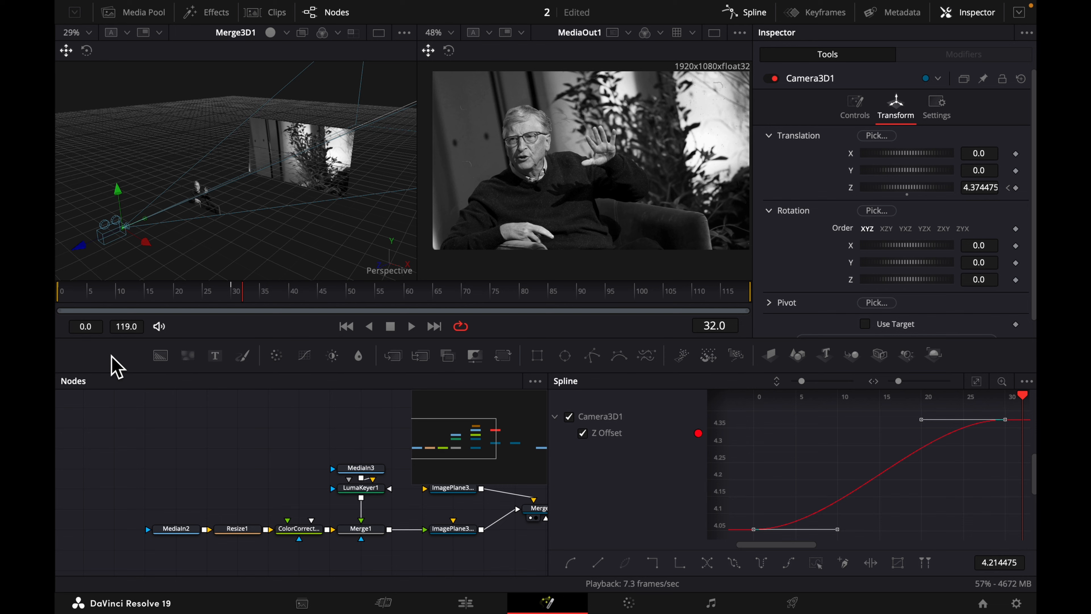
{"action": "left_click_drag", "start_coordinate": [85, 294], "coordinate": [58, 297]}
{"action": "key", "text": "space"}
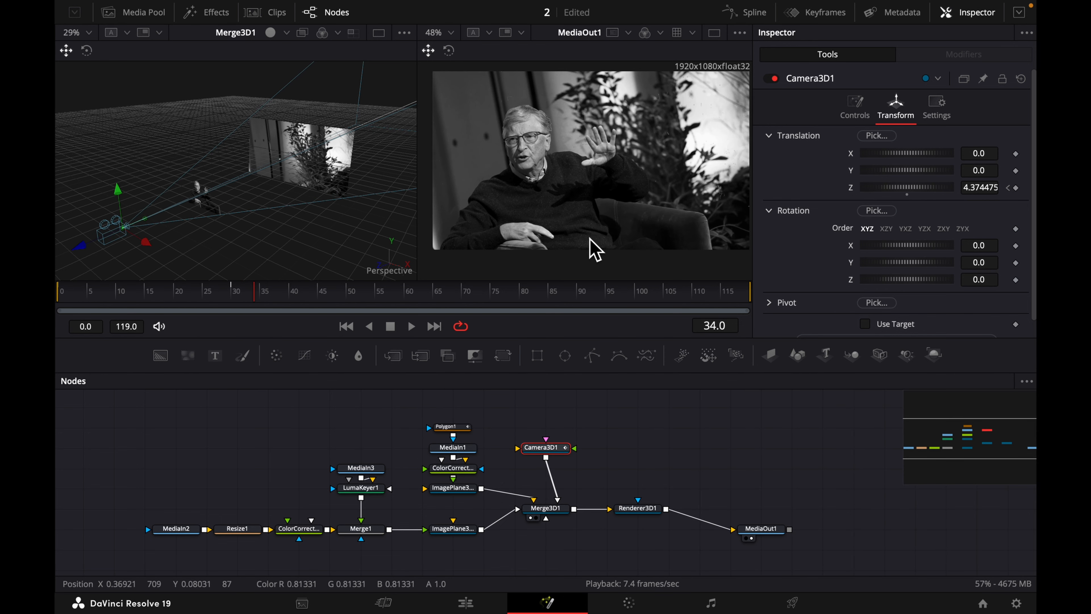
Add the logo image New Project.png from the media pool to the node graph, above Renderer3D1.
{"action": "left_click", "coordinate": [145, 19]}
{"action": "left_click_drag", "start_coordinate": [253, 115], "coordinate": [627, 438]}
{"action": "left_click", "coordinate": [137, 15]}
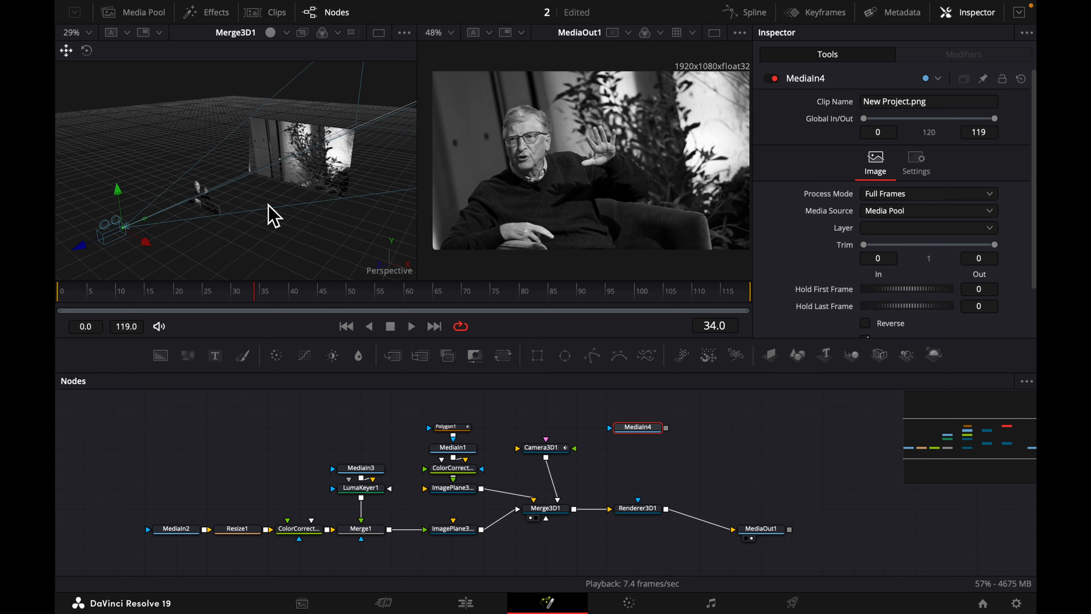
Add an ImagePlane3D after the logo's MediaIn4 node and connect its output to Merge3D1.
{"action": "left_click", "coordinate": [715, 34]}
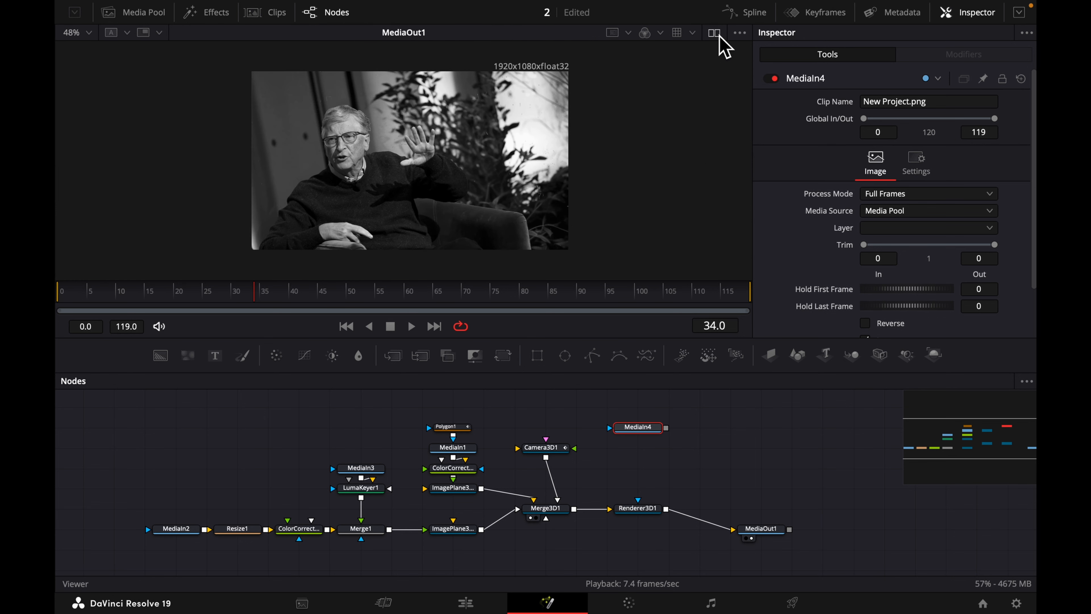
{"action": "scroll", "coordinate": [410, 184], "scroll_direction": "up", "scroll_amount": 2}
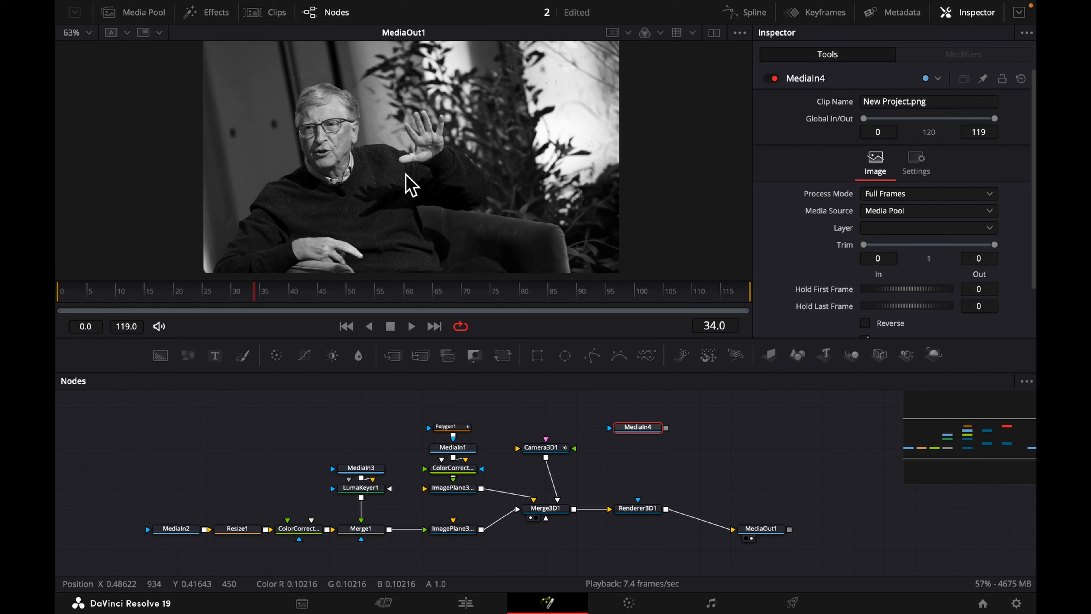
{"action": "scroll", "coordinate": [406, 175], "scroll_direction": "down", "scroll_amount": 1}
{"action": "scroll", "coordinate": [562, 433], "scroll_direction": "right", "scroll_amount": 2}
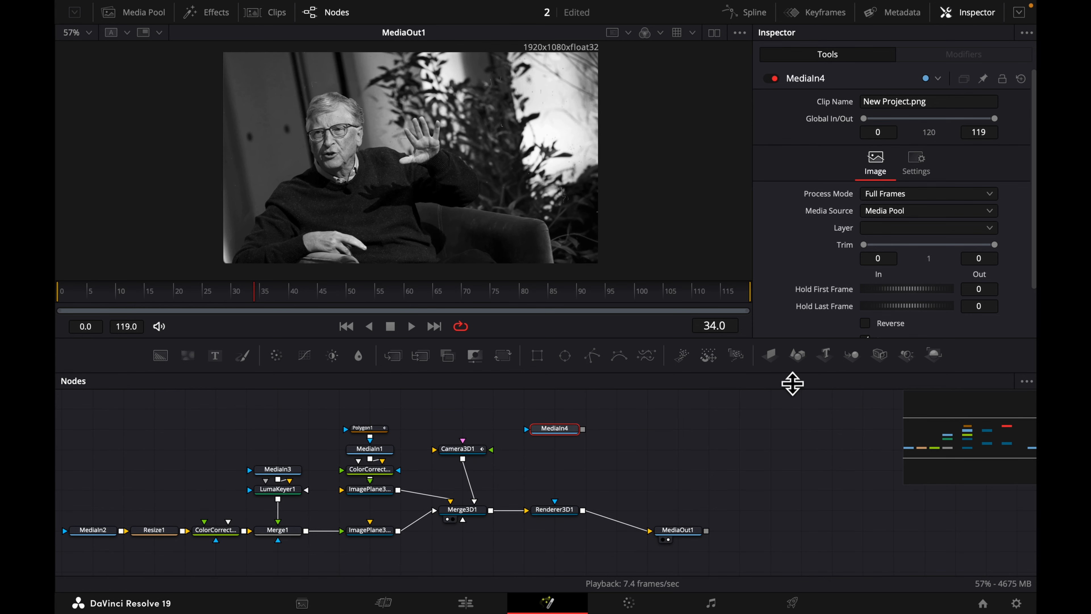
{"action": "left_click", "coordinate": [770, 354]}
{"action": "left_click", "coordinate": [641, 431]}
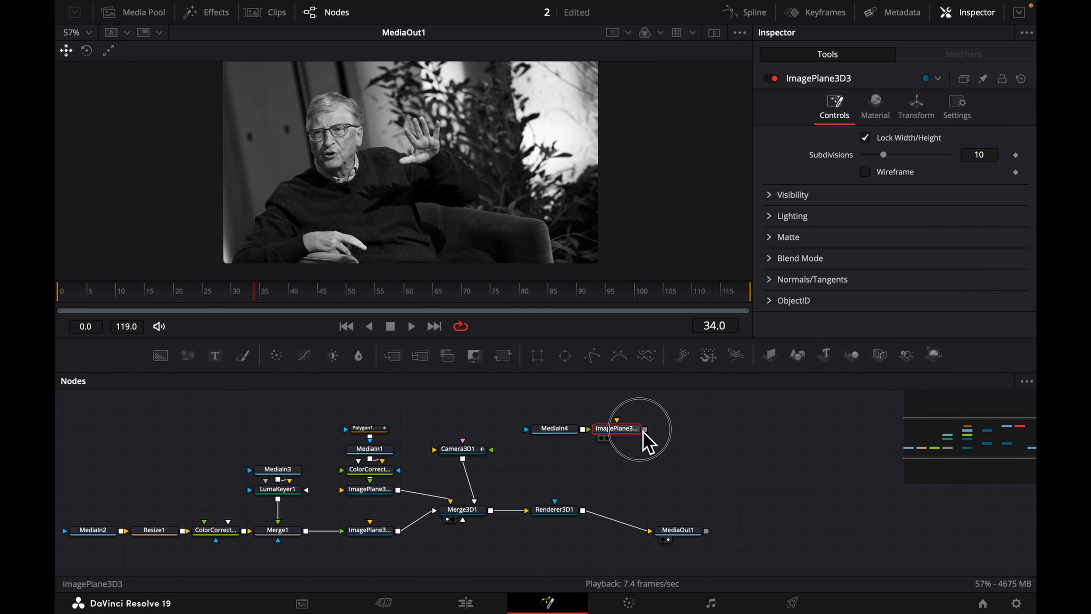
{"action": "left_click_drag", "start_coordinate": [643, 434], "coordinate": [488, 517]}
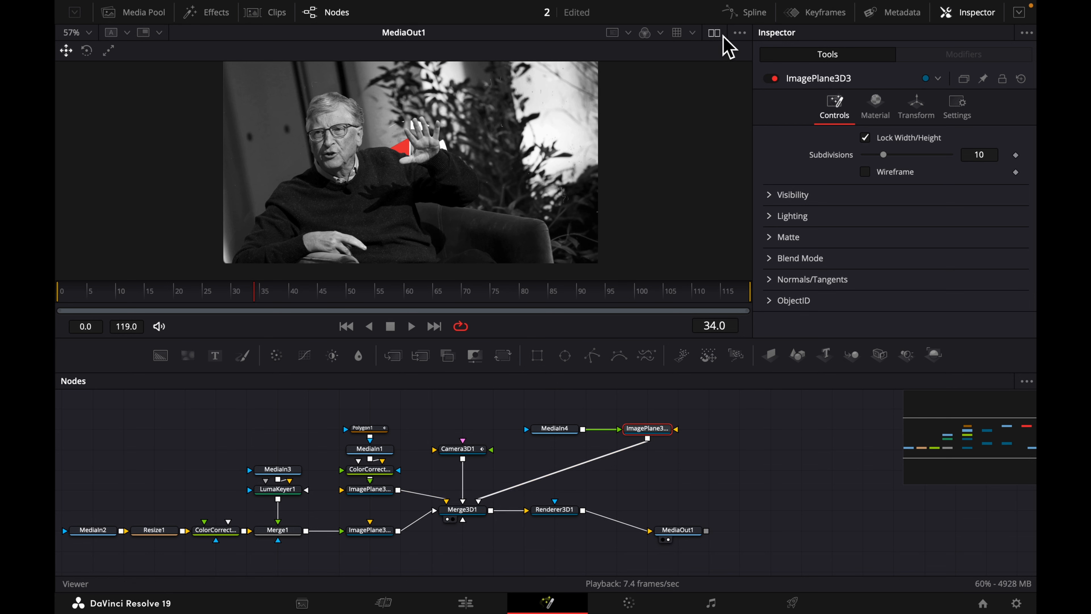
Position the logo's ImagePlane3D3 at X 0.227, Y 0.047 and Z 1.76, and scale it down behind the man's raised hand.
{"action": "left_click", "coordinate": [715, 33]}
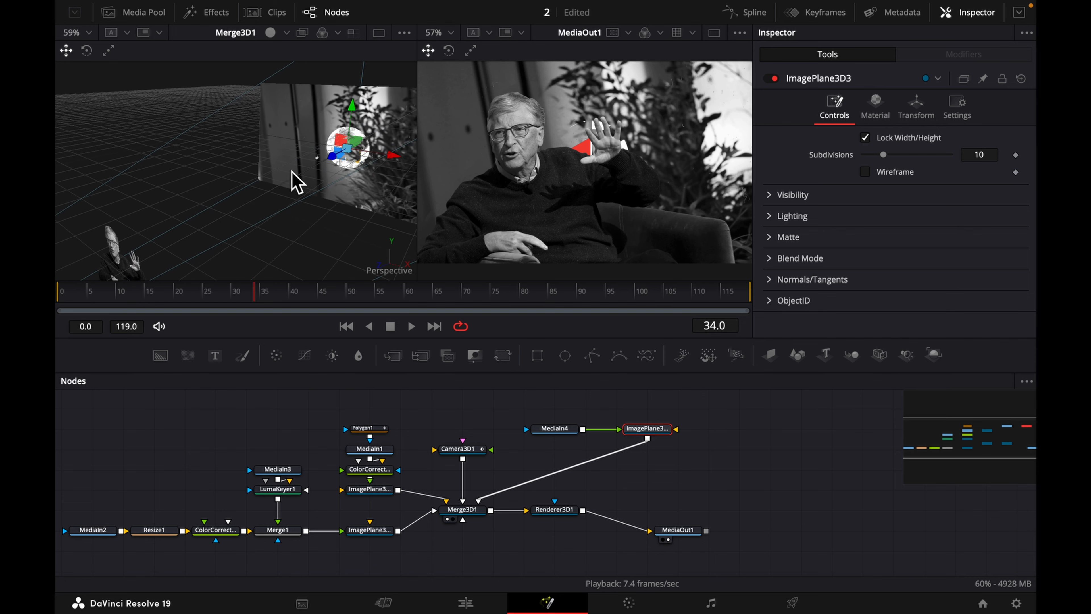
{"action": "scroll", "coordinate": [297, 180], "scroll_direction": "up", "scroll_amount": 2}
{"action": "scroll", "coordinate": [369, 181], "scroll_direction": "down", "scroll_amount": 5}
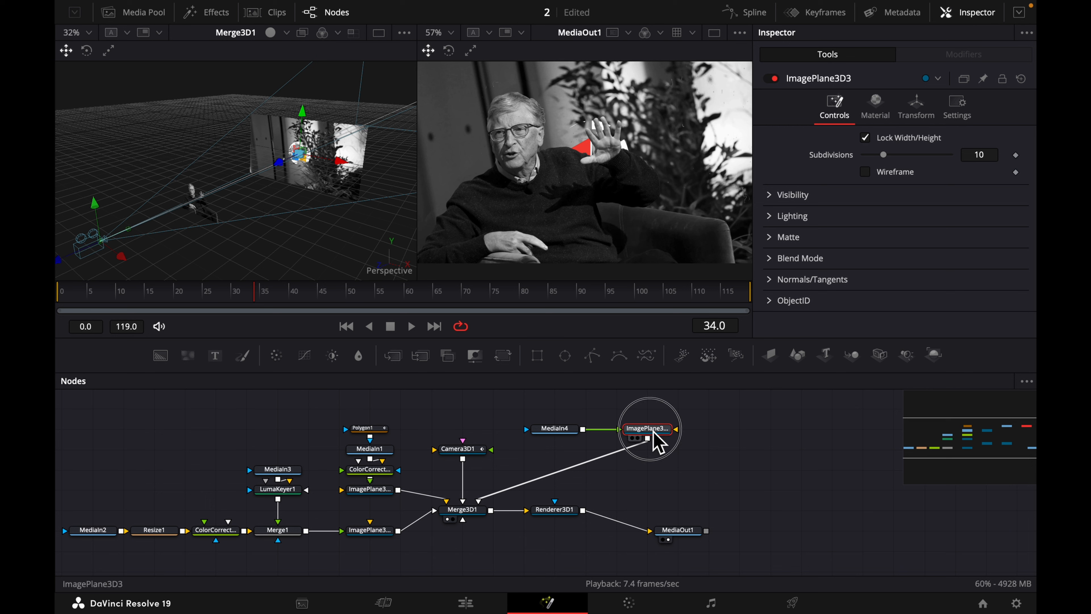
{"action": "left_click", "coordinate": [926, 120]}
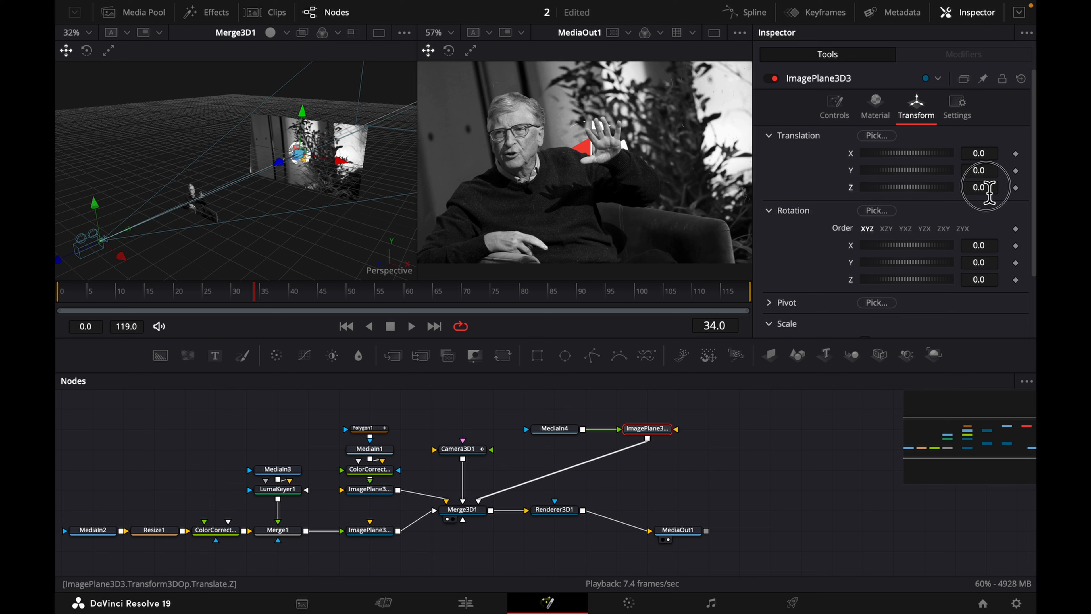
{"action": "left_click_drag", "start_coordinate": [990, 194], "coordinate": [1011, 176]}
{"action": "left_click_drag", "start_coordinate": [979, 154], "coordinate": [602, 185]}
{"action": "scroll", "coordinate": [1006, 218], "scroll_direction": "down", "scroll_amount": 3}
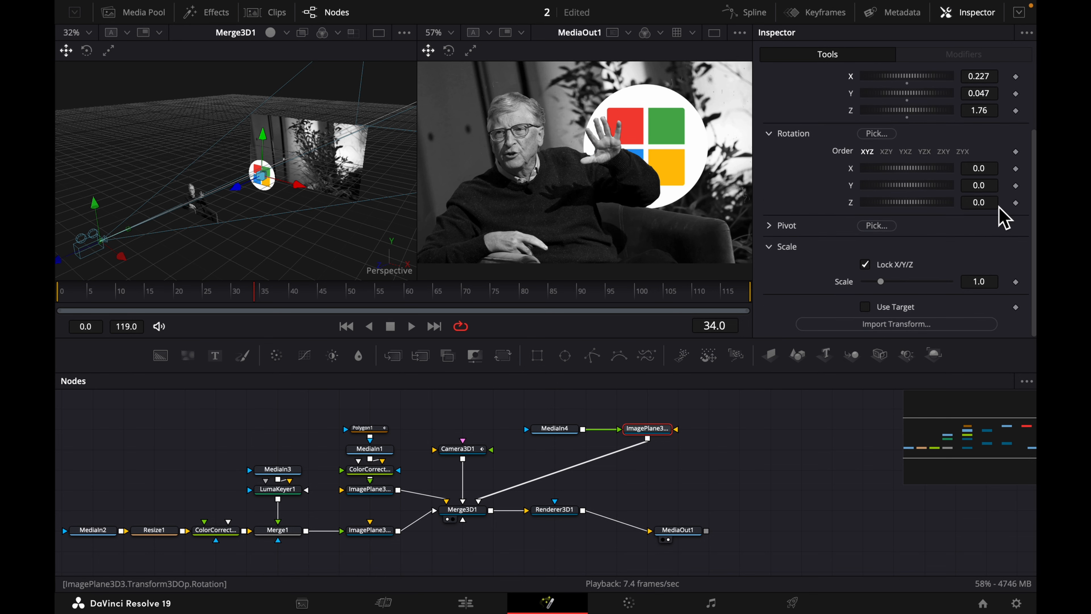
{"action": "left_click_drag", "start_coordinate": [994, 282], "coordinate": [920, 281]}
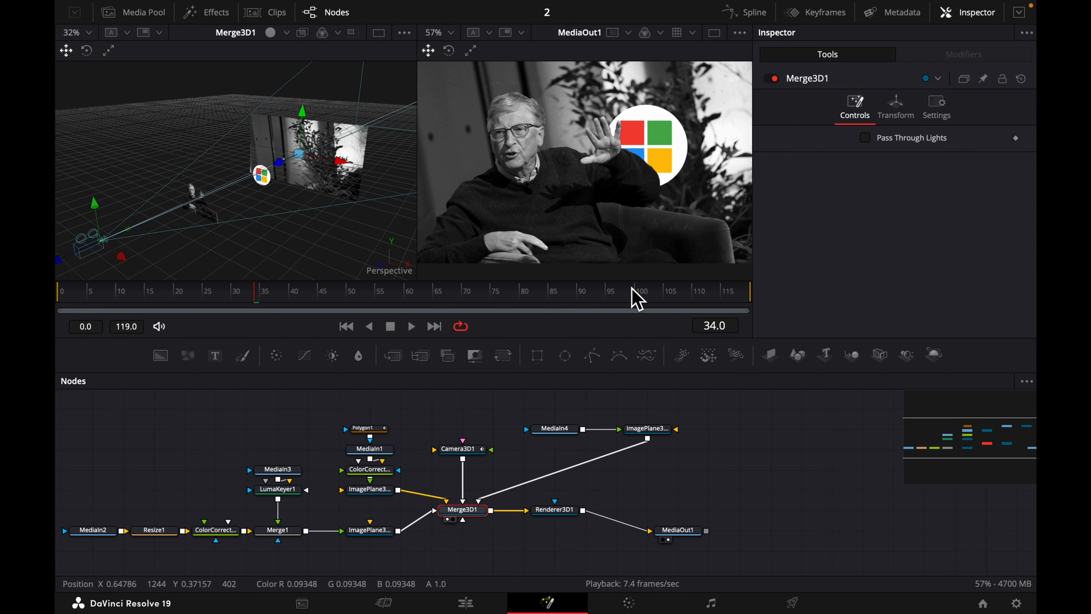
Insert a Glow node after the logo's MediaIn4 and set Glow Size to 84.3, Glow to 0.129 and Blend to 0.488.
{"action": "left_click", "coordinate": [560, 431]}
{"action": "left_click_drag", "start_coordinate": [559, 431], "coordinate": [508, 430]}
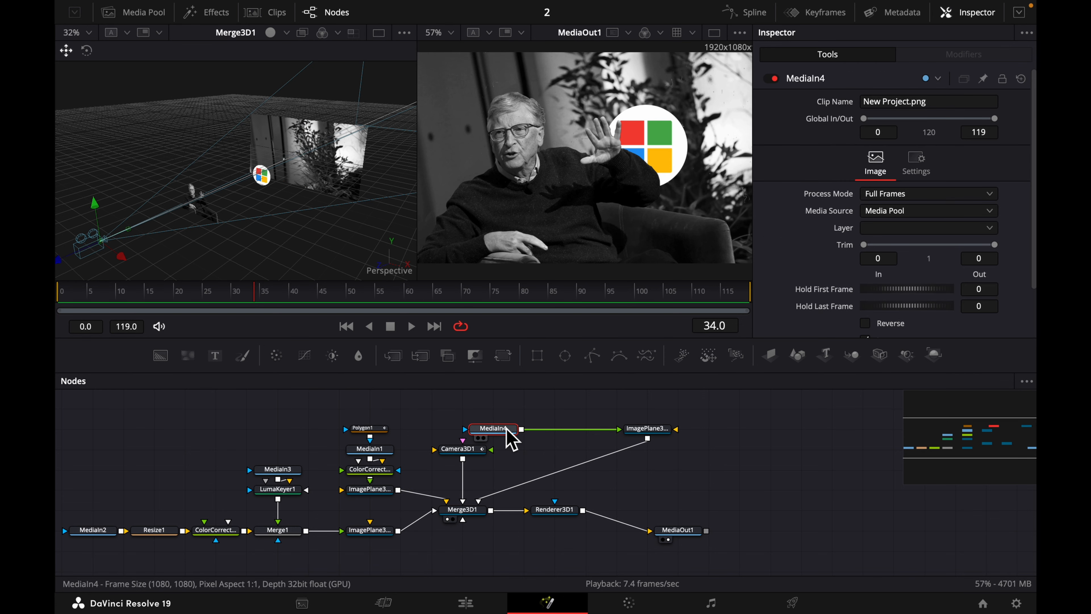
{"action": "key", "text": "shift+space"}
{"action": "type", "text": "luma"}
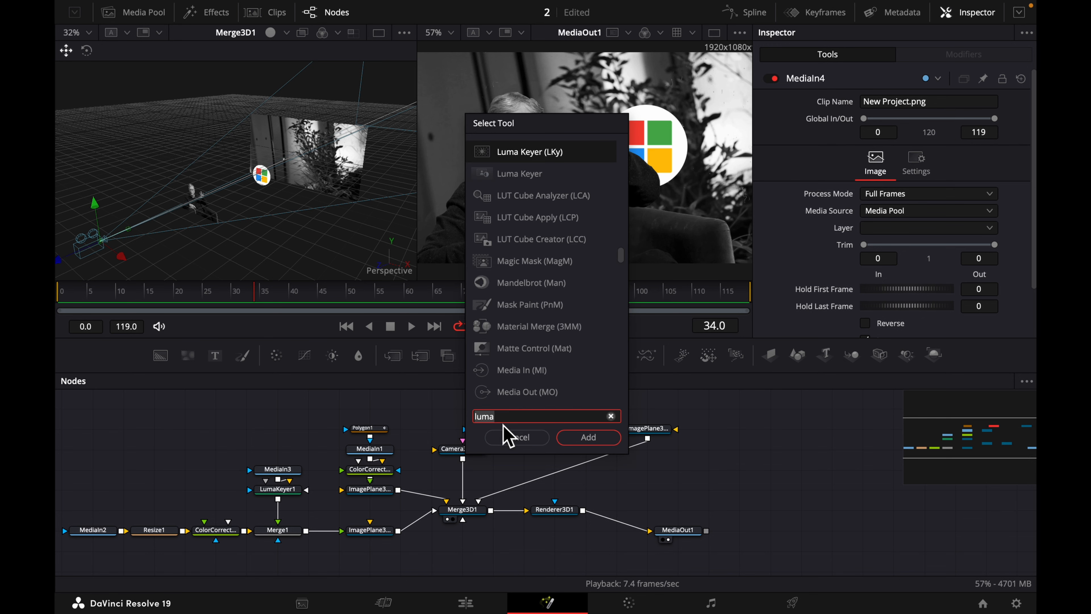
{"action": "key", "text": "BackSpace"}
{"action": "key", "text": "BackSpace"}
{"action": "key", "text": "BackSpace"}
{"action": "key", "text": "BackSpace"}
{"action": "type", "text": "glow"}
{"action": "key", "text": "Return"}
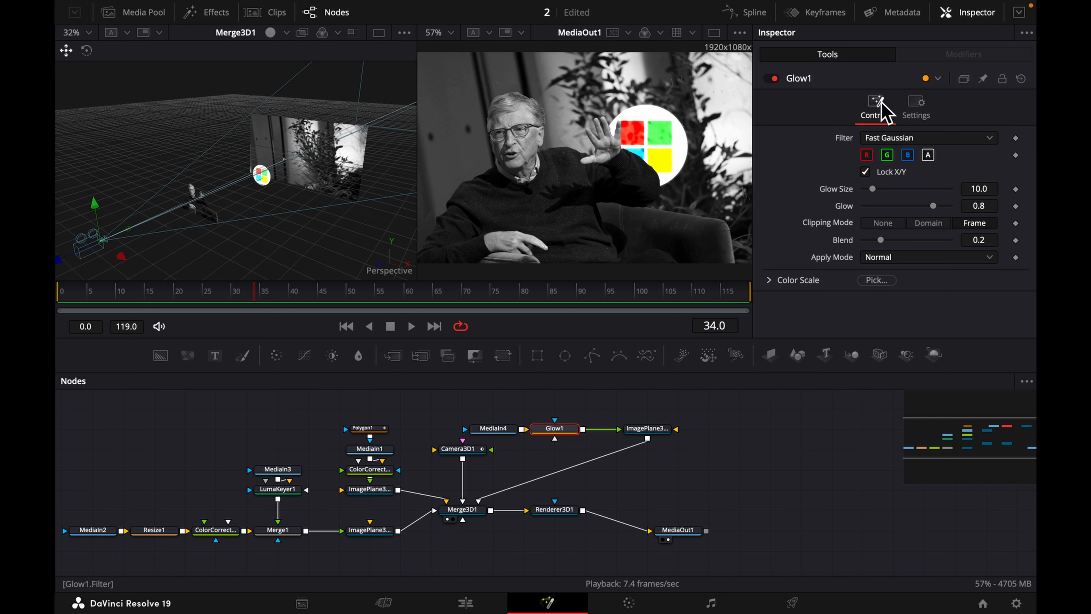
{"action": "left_click_drag", "start_coordinate": [934, 207], "coordinate": [608, 250]}
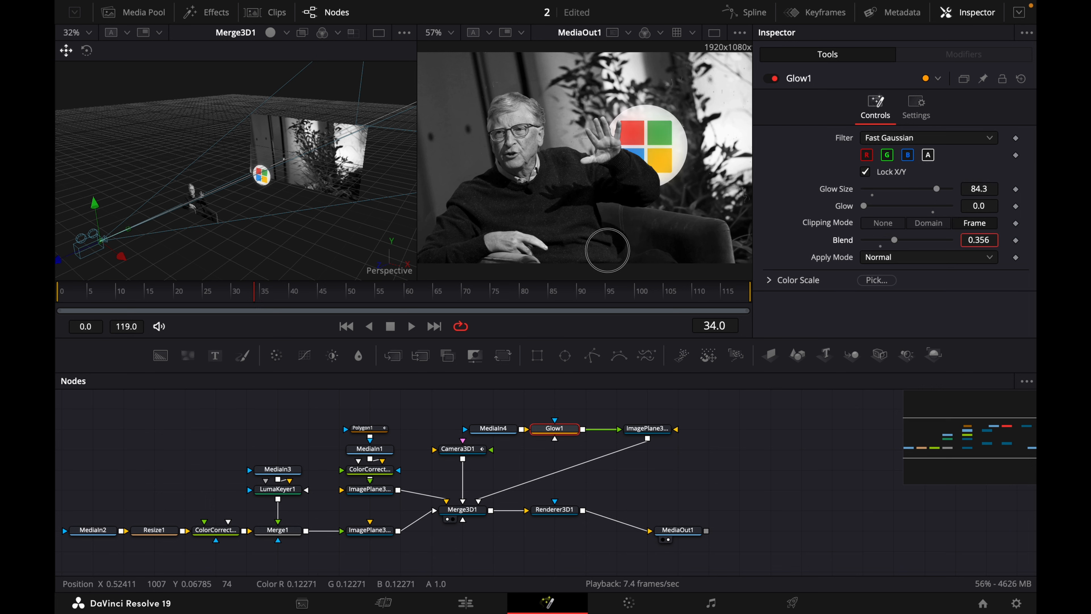
{"action": "left_click_drag", "start_coordinate": [868, 206], "coordinate": [879, 211]}
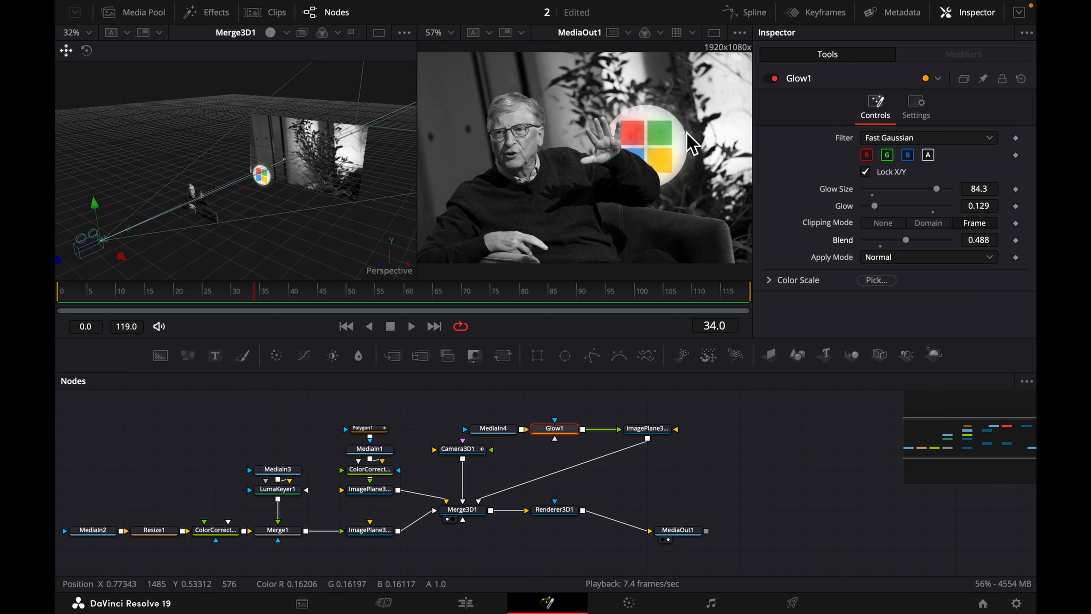
Keyframe ImagePlane3D3's X, Y and Z translation at frame 0 with Y at -0.417, and raise Y to 0.148 at frame 30.
{"action": "left_click", "coordinate": [658, 430]}
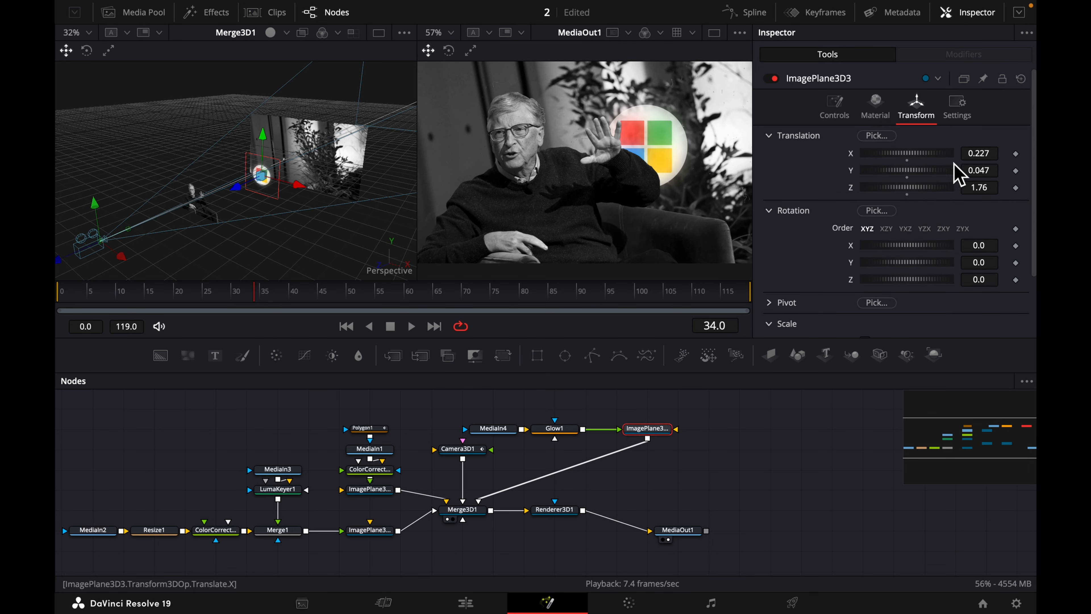
{"action": "left_click", "coordinate": [61, 296]}
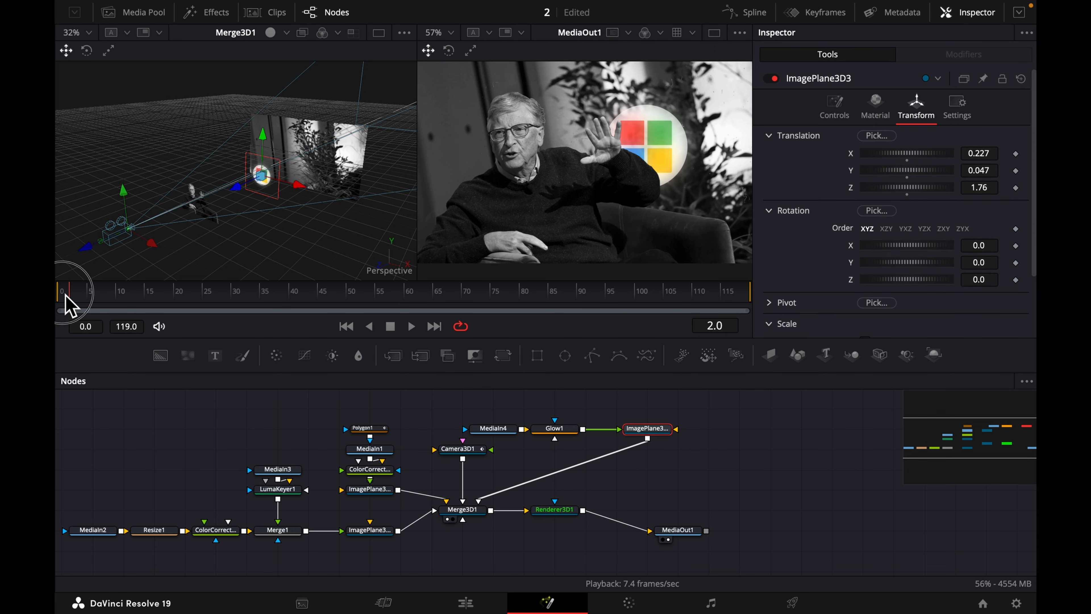
{"action": "left_click", "coordinate": [1017, 155]}
{"action": "left_click", "coordinate": [1017, 186]}
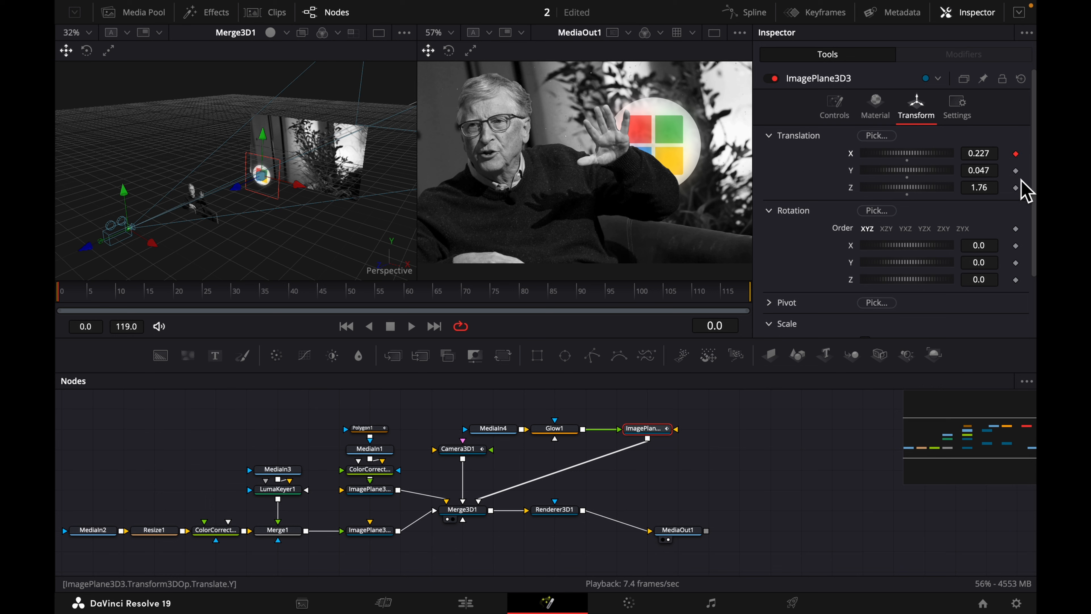
{"action": "left_click", "coordinate": [1016, 169]}
{"action": "left_click_drag", "start_coordinate": [992, 169], "coordinate": [269, 312]}
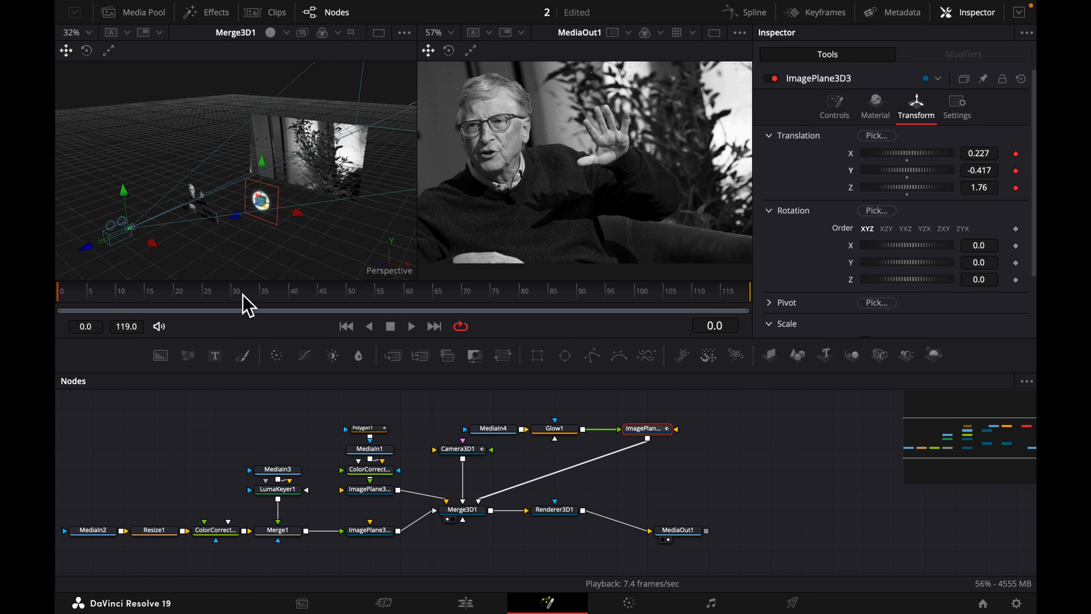
{"action": "left_click", "coordinate": [234, 296]}
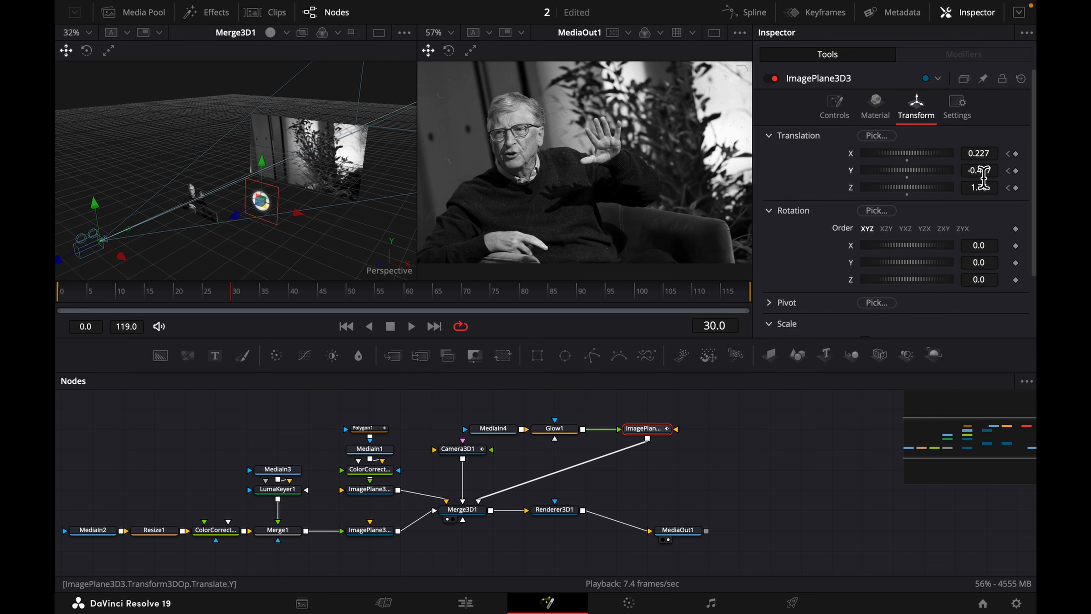
{"action": "left_click_drag", "start_coordinate": [979, 172], "coordinate": [999, 236]}
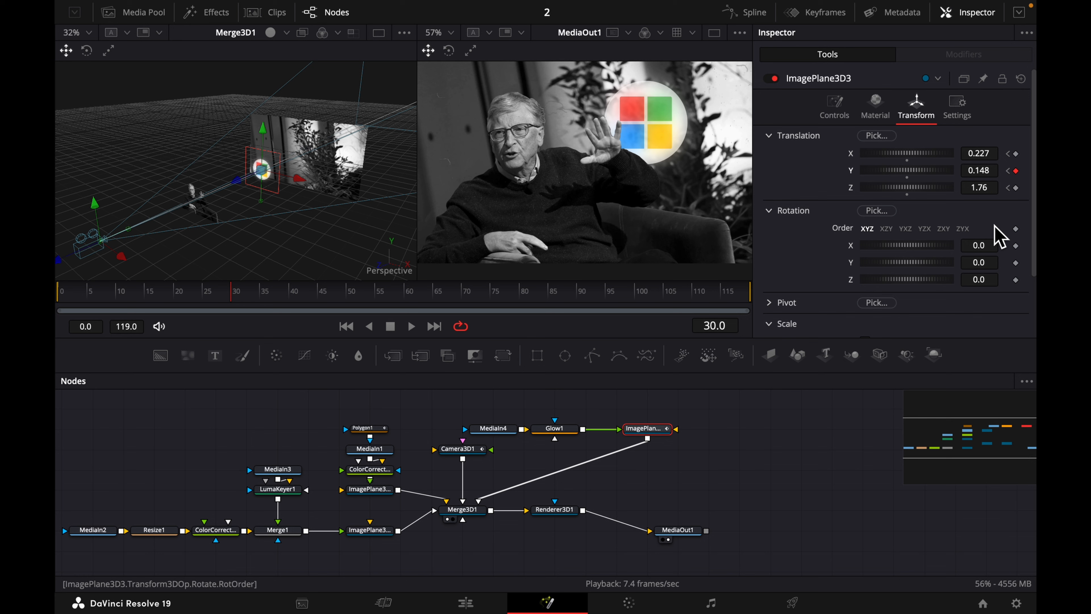
Scale the logo's ImagePlane3D3 to 0.609 and play the rising logo animation from frame 0.
{"action": "scroll", "coordinate": [995, 230], "scroll_direction": "down", "scroll_amount": 3}
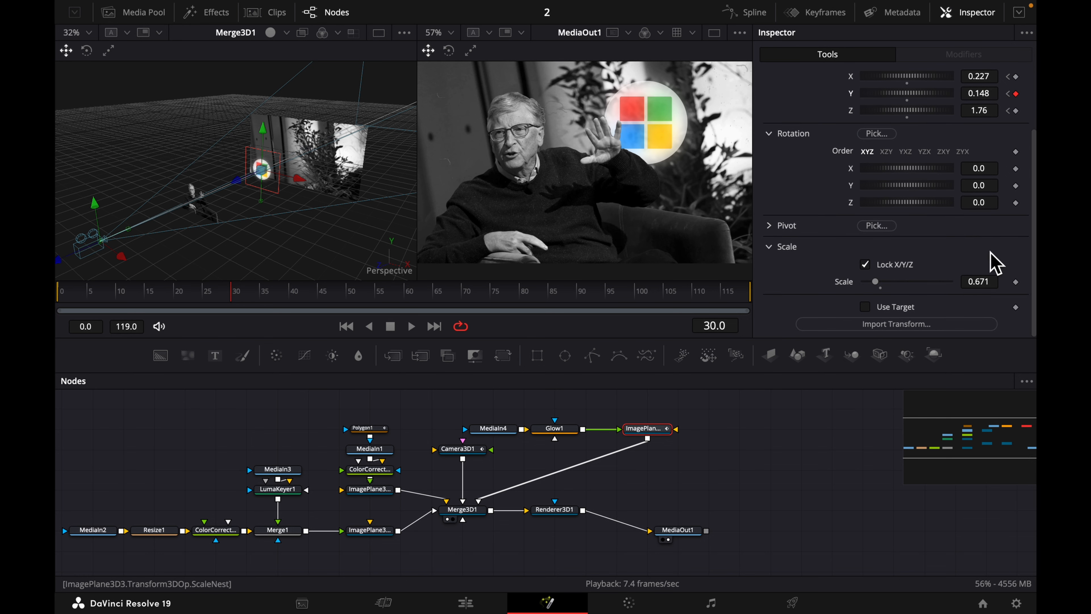
{"action": "left_click_drag", "start_coordinate": [992, 284], "coordinate": [948, 280]}
{"action": "left_click_drag", "start_coordinate": [85, 297], "coordinate": [58, 297]}
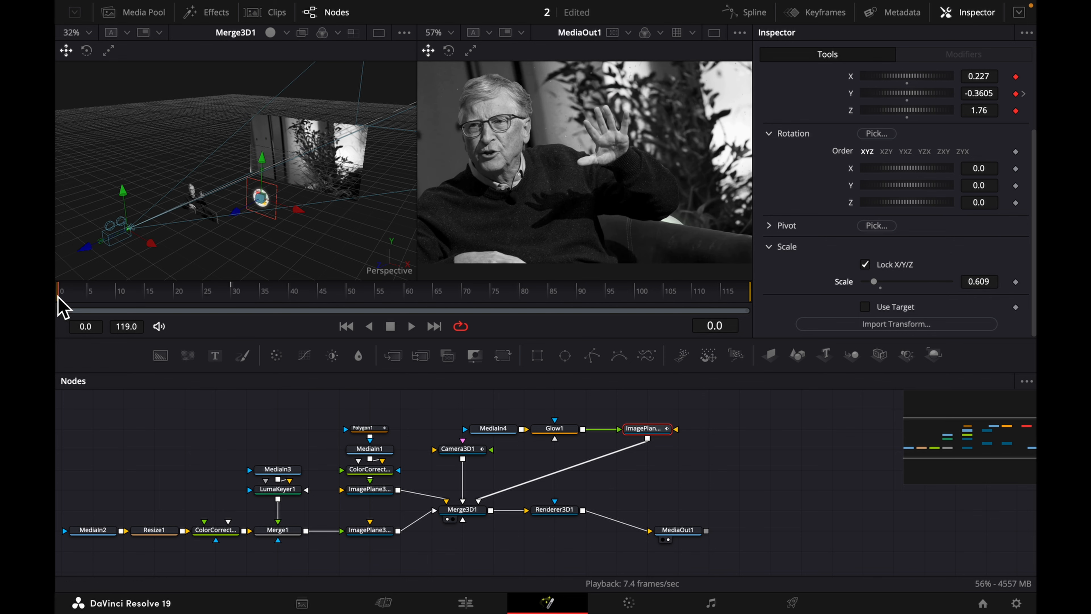
{"action": "key", "text": "space"}
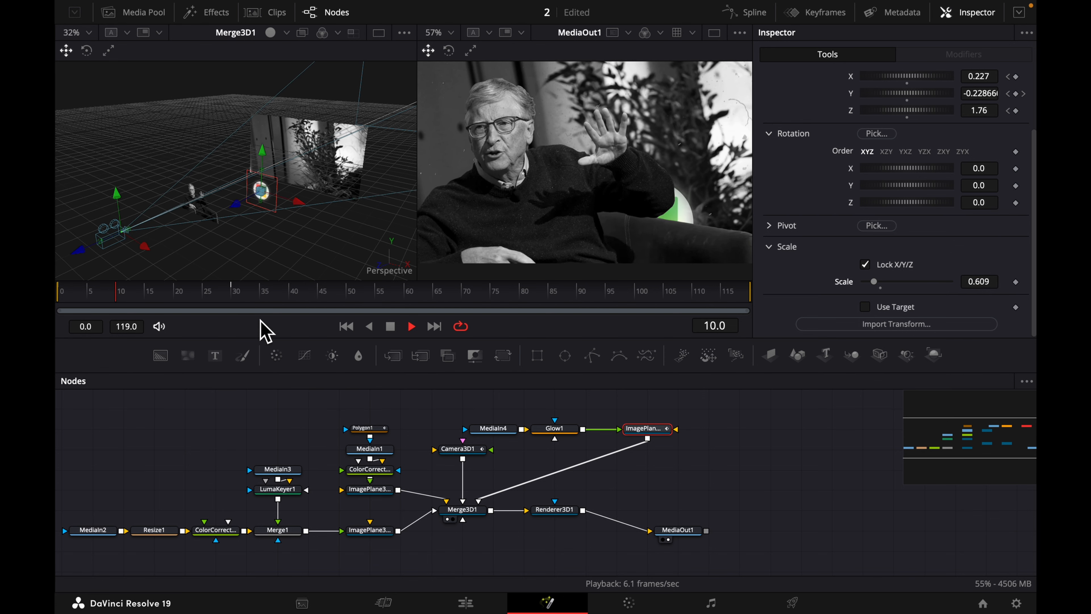
{"action": "key", "text": "space"}
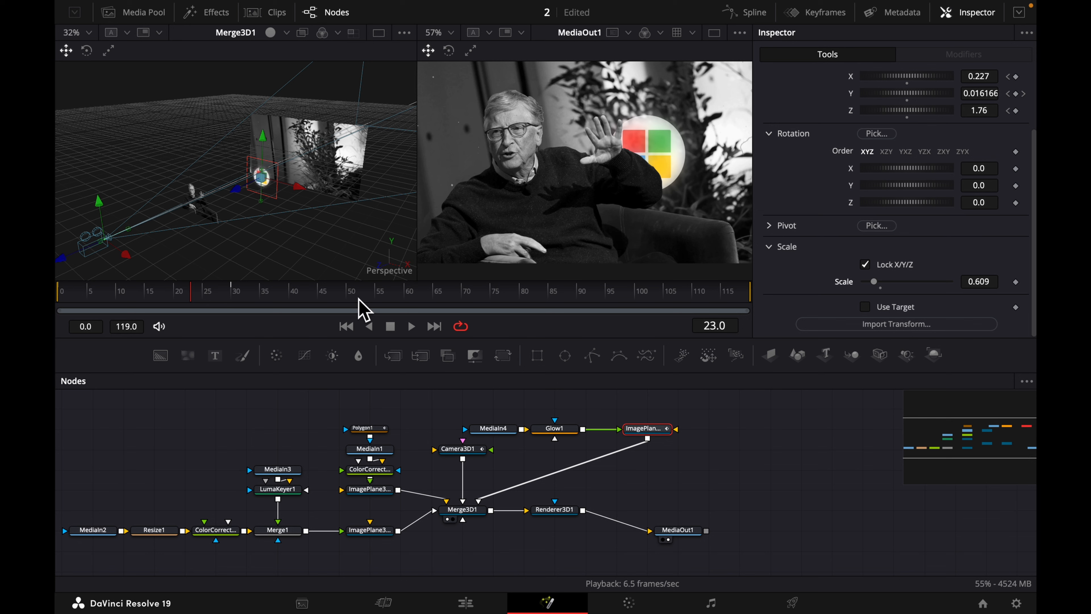
{"action": "key", "text": "space"}
{"action": "key", "text": "space"}
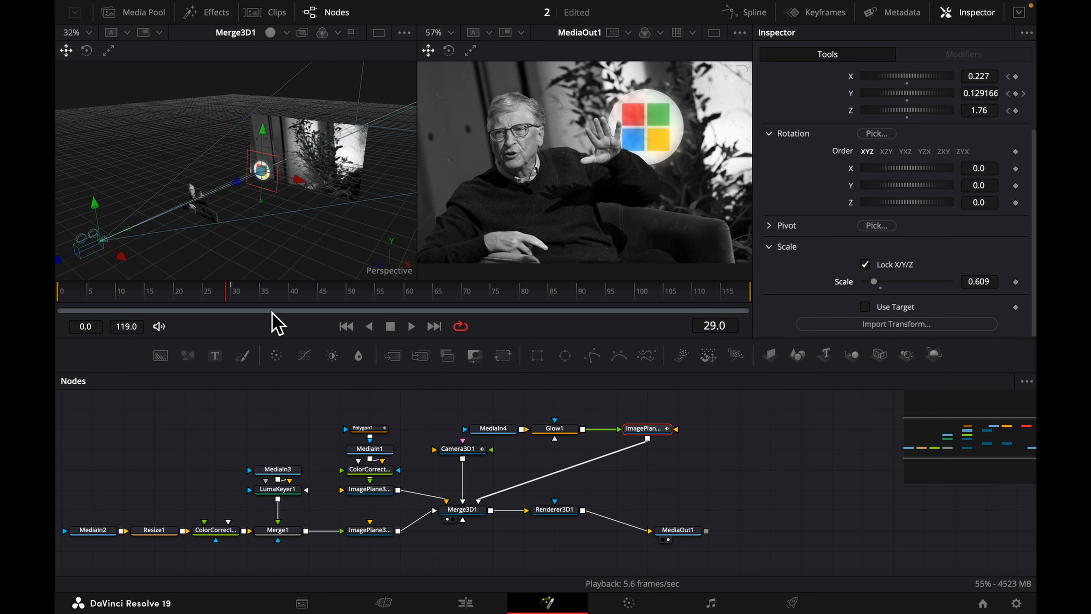
Smooth ImagePlane3D3's Y Offset curve between frames 0 and 30 in the Spline editor and play the result from the start.
{"action": "left_click", "coordinate": [760, 13]}
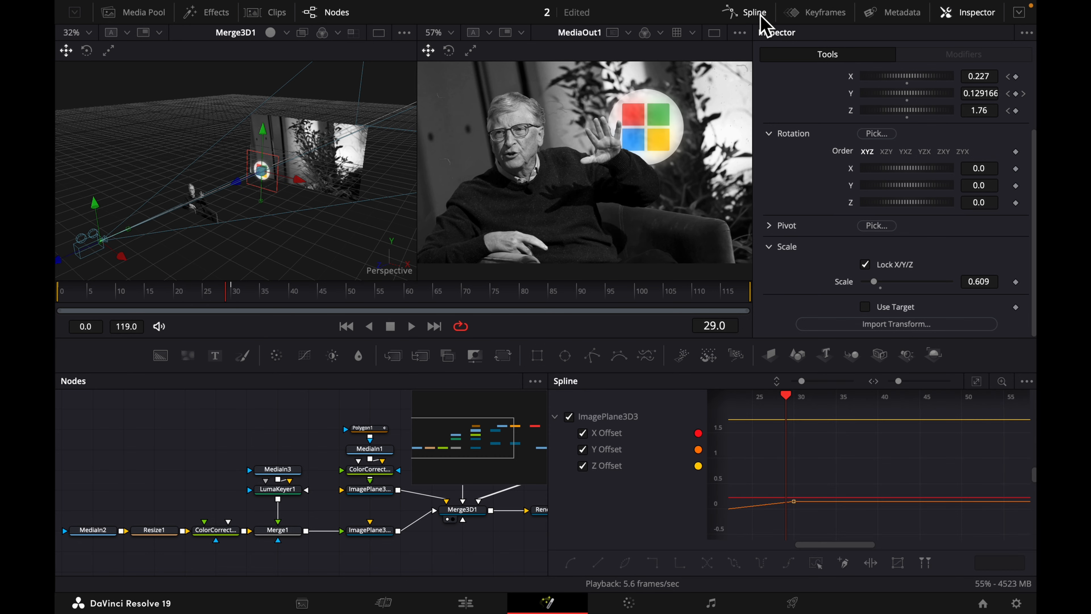
{"action": "left_click", "coordinate": [971, 384]}
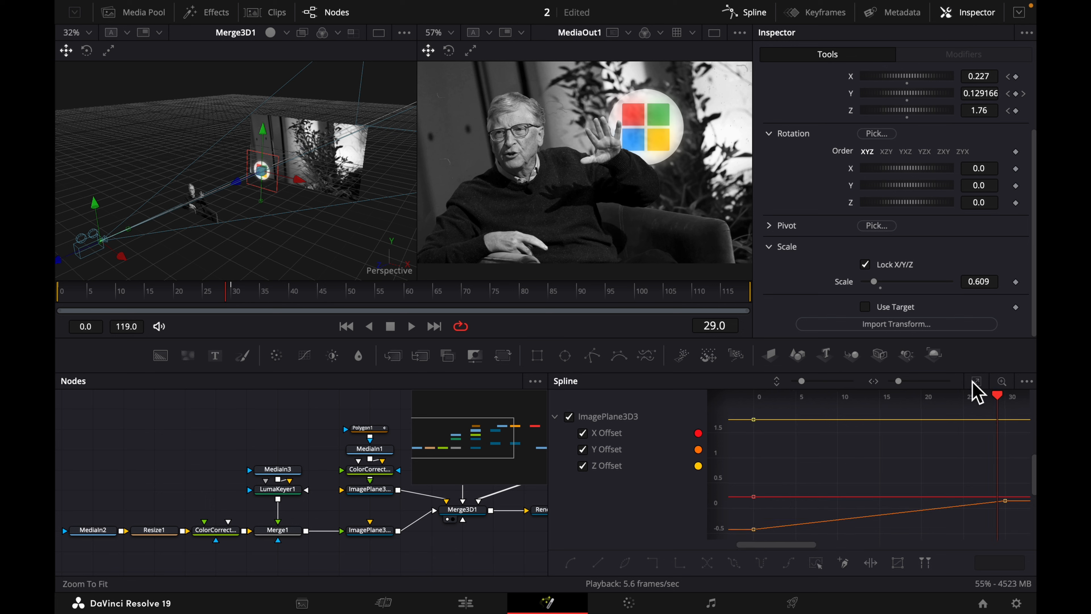
{"action": "left_click", "coordinate": [820, 562]}
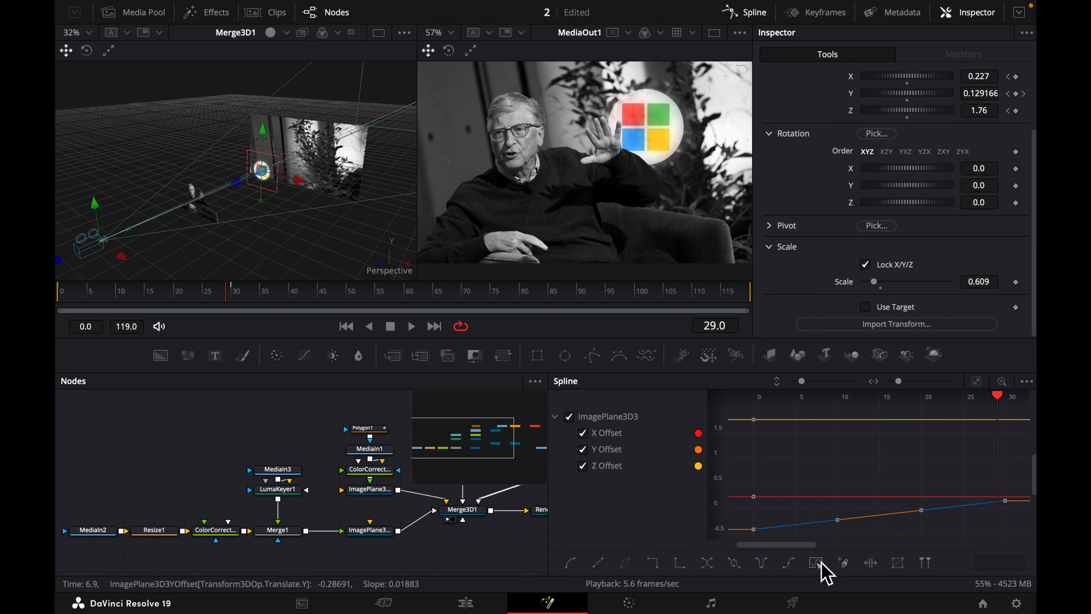
{"action": "left_click", "coordinate": [818, 563]}
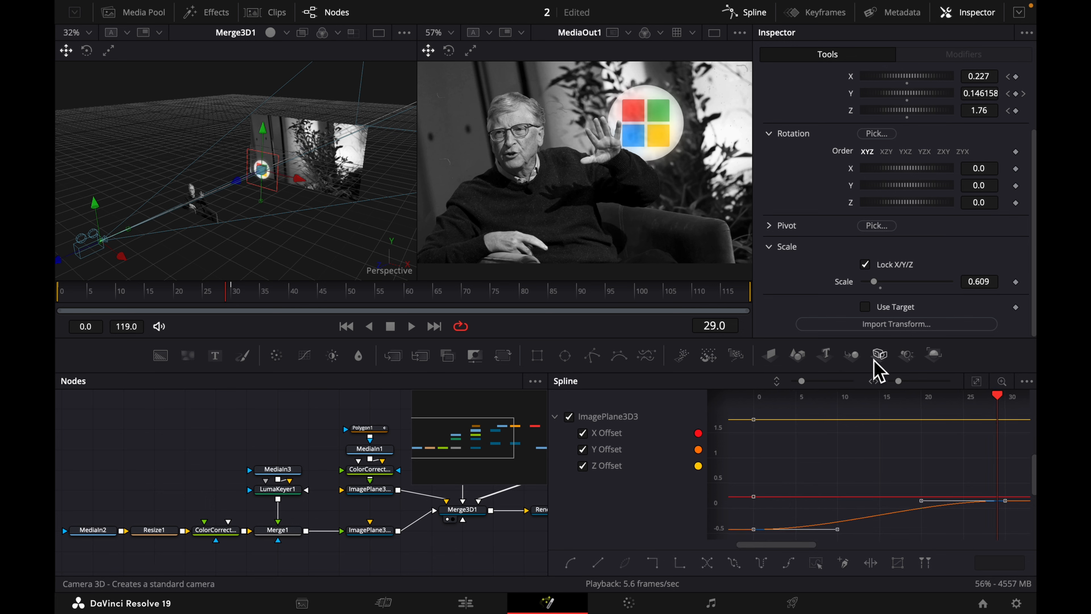
{"action": "left_click", "coordinate": [763, 17]}
{"action": "left_click", "coordinate": [62, 290]}
{"action": "key", "text": "space"}
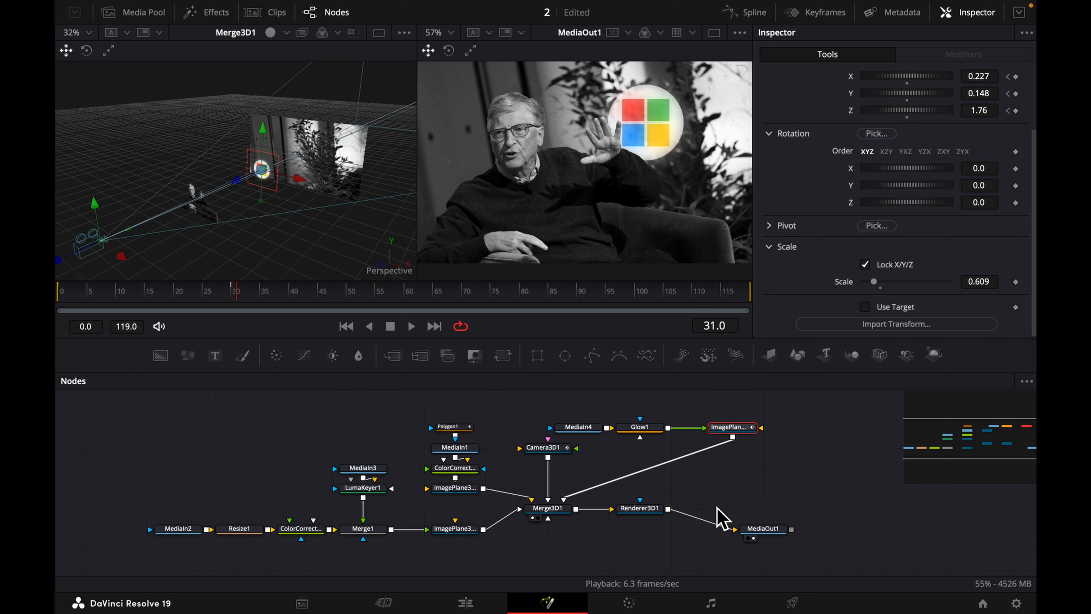
Review the node graph, checking both ColorCorrector nodes and MediaIn3, and switch to the Edit page.
{"action": "scroll", "coordinate": [519, 499], "scroll_direction": "up", "scroll_amount": 2}
{"action": "scroll", "coordinate": [519, 498], "scroll_direction": "down", "scroll_amount": 3}
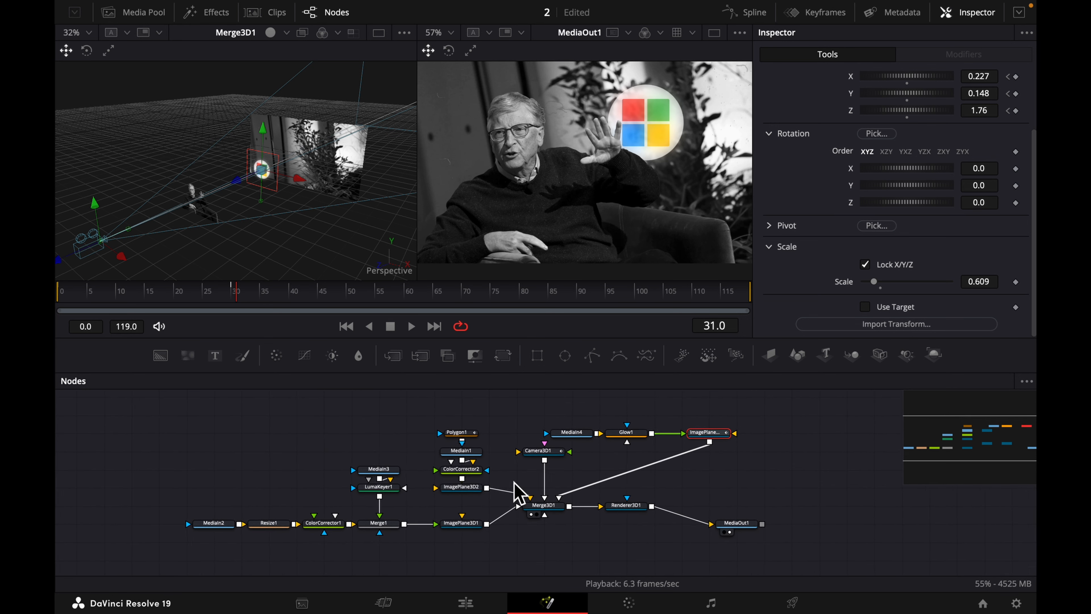
{"action": "scroll", "coordinate": [516, 488], "scroll_direction": "up", "scroll_amount": 2}
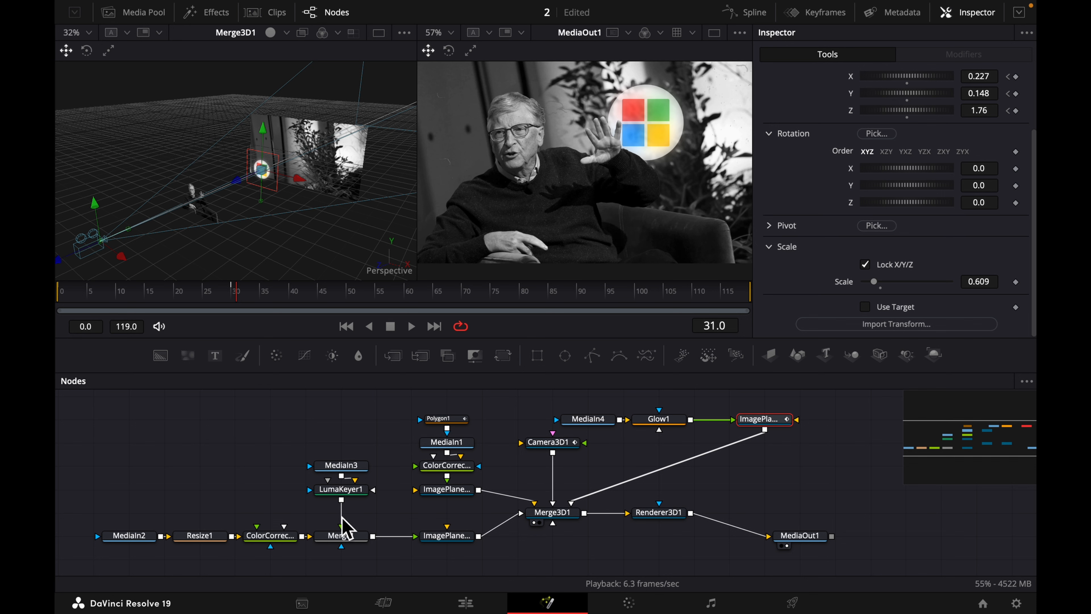
{"action": "scroll", "coordinate": [500, 468], "scroll_direction": "down", "scroll_amount": 1}
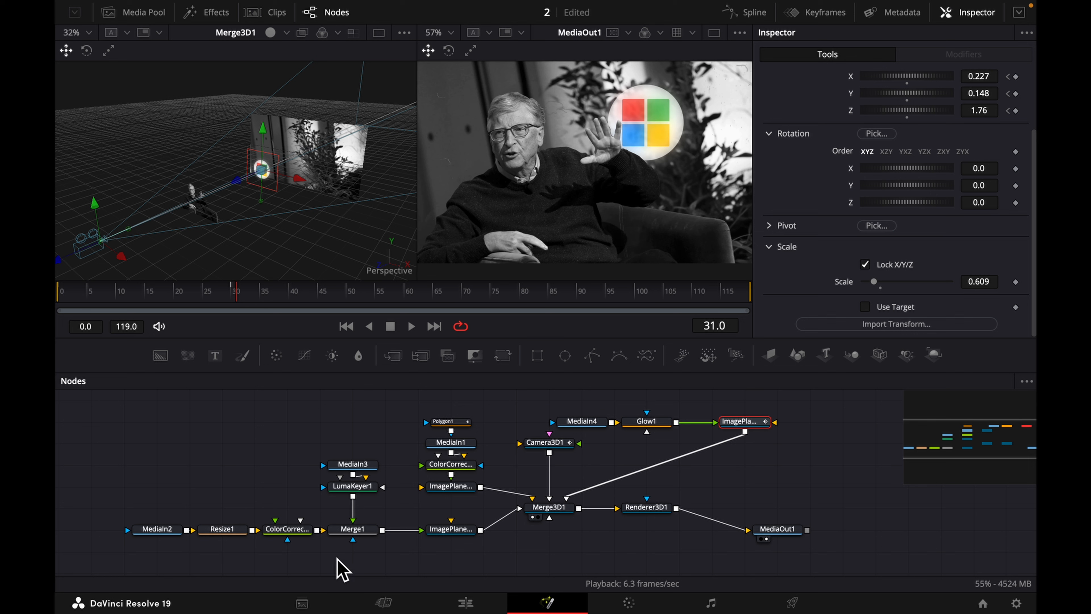
{"action": "left_click", "coordinate": [293, 531]}
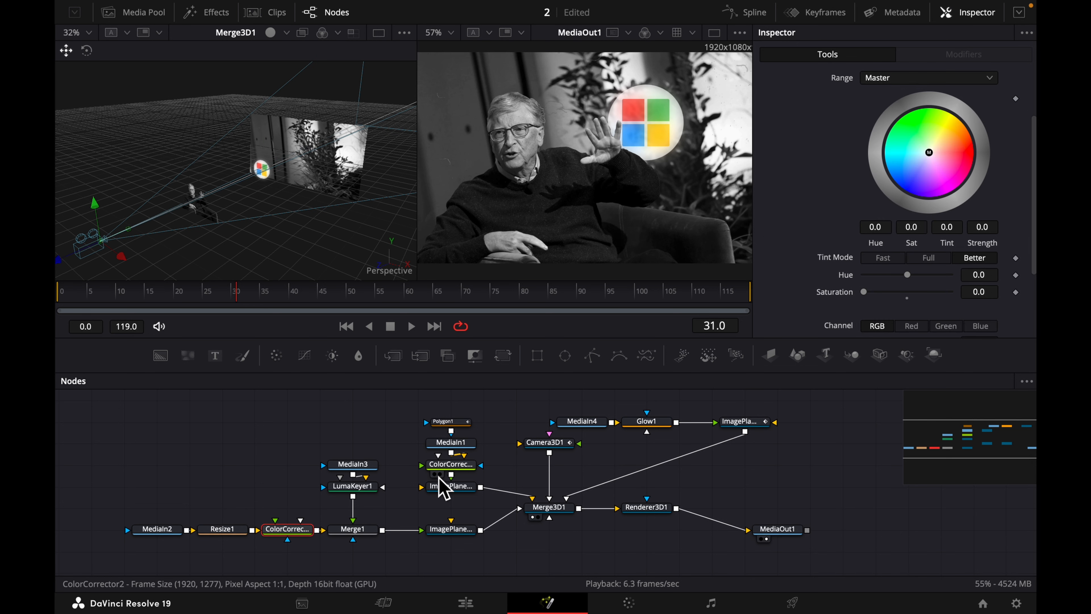
{"action": "left_click", "coordinate": [470, 466]}
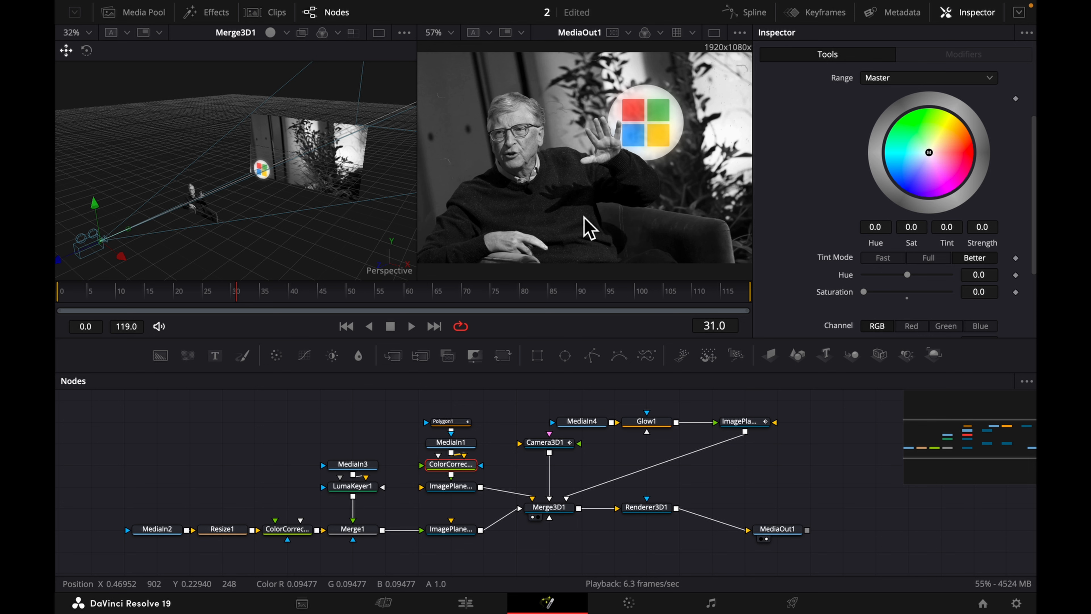
{"action": "left_click", "coordinate": [353, 465]}
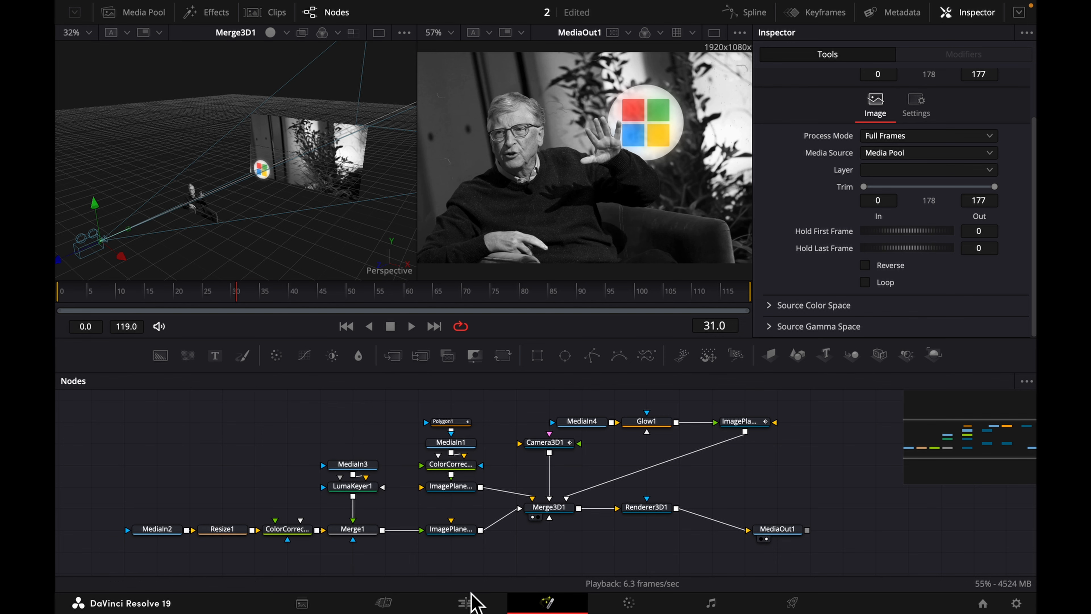
{"action": "left_click", "coordinate": [466, 602]}
{"action": "left_click_drag", "start_coordinate": [207, 137], "coordinate": [230, 447]}
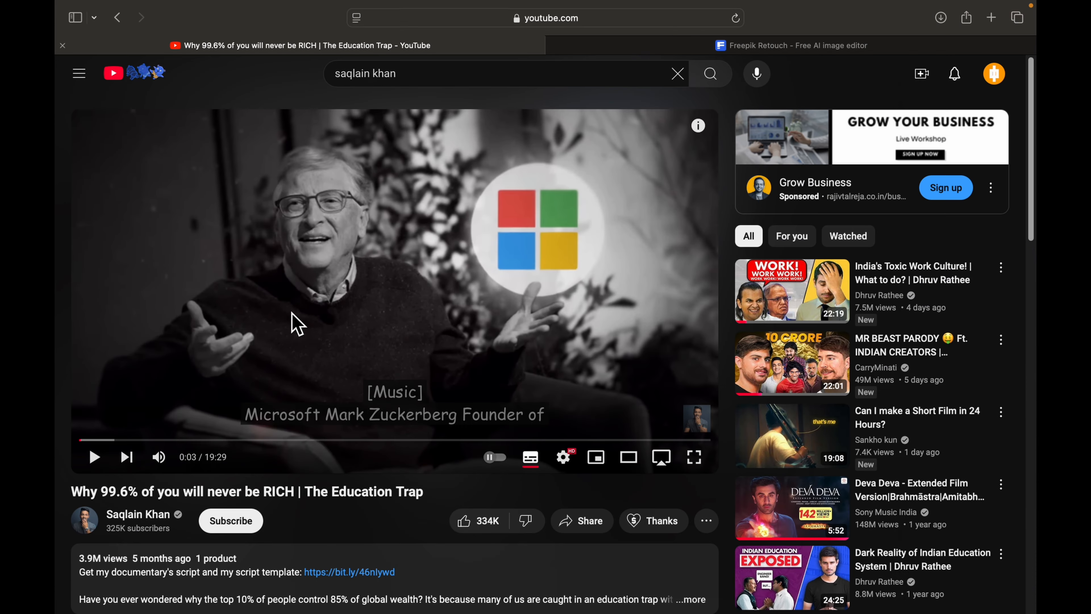
Switch to the YouTube reference video in the browser and play through its opening, pausing on the black-and-white portraits with glowing logos.
{"action": "key", "text": "Left"}
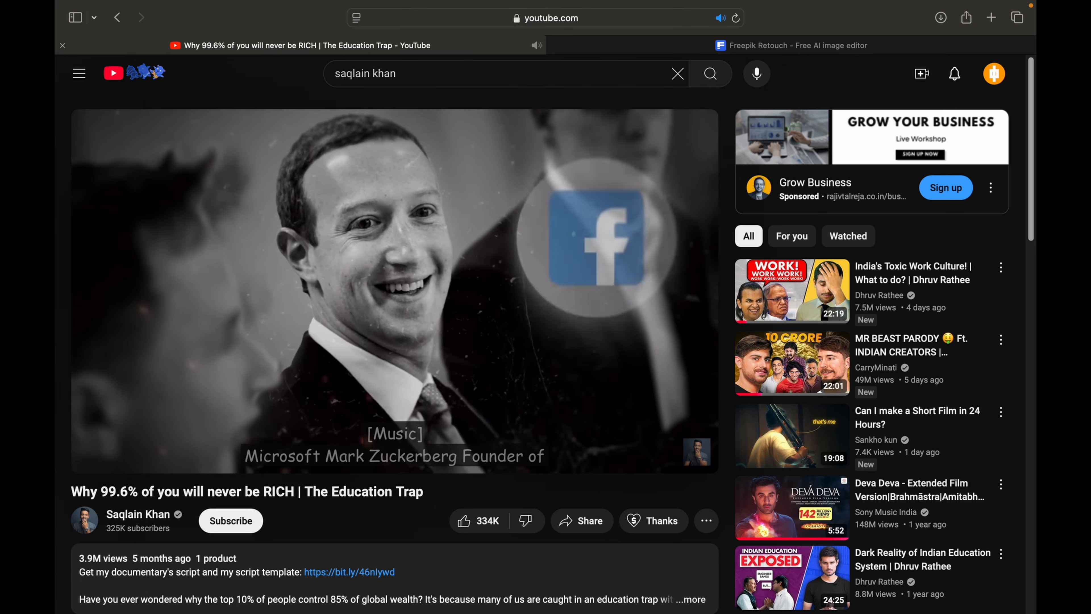
{"action": "left_click", "coordinate": [411, 207]}
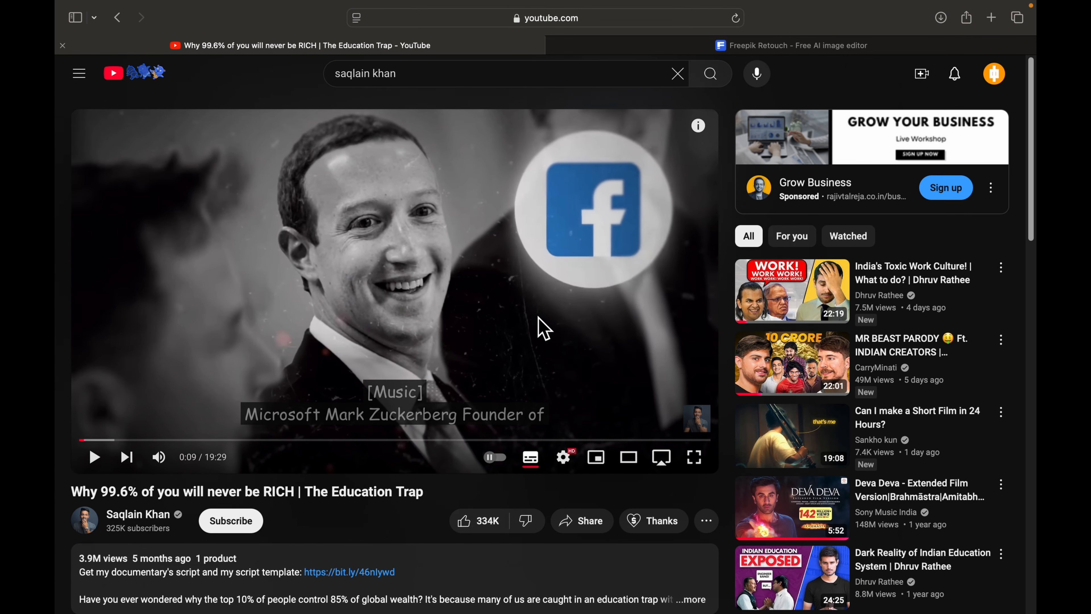
{"action": "left_click", "coordinate": [543, 331]}
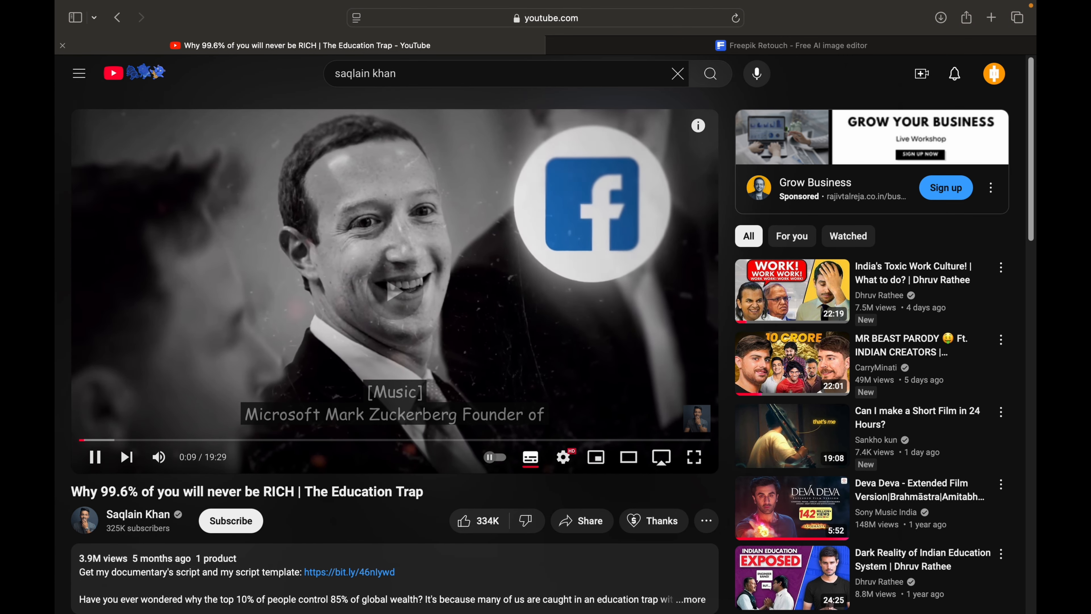
{"action": "left_click", "coordinate": [466, 325]}
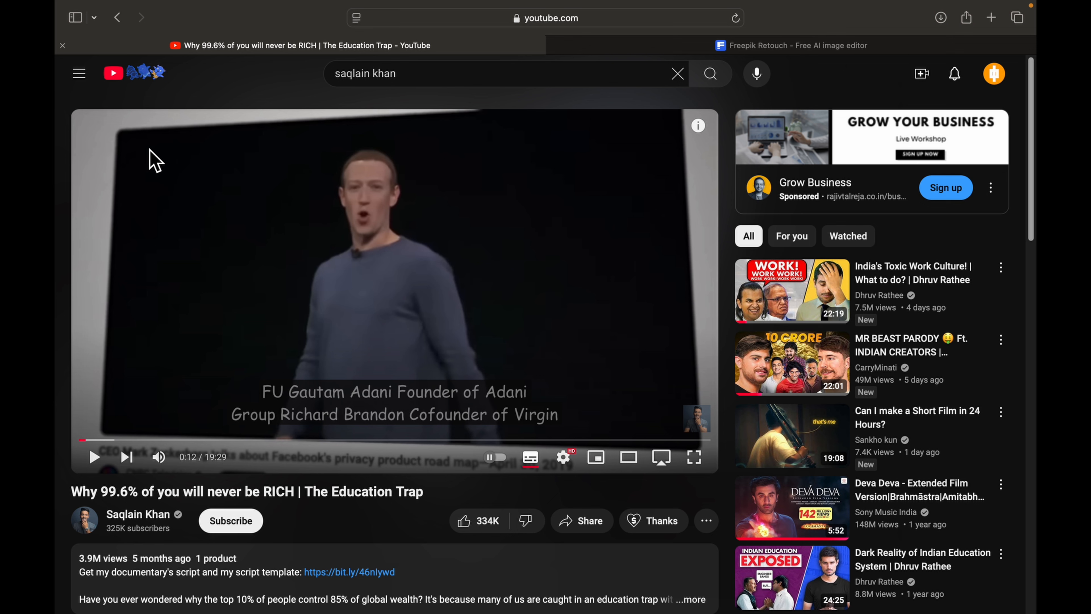
{"action": "left_click", "coordinate": [545, 359]}
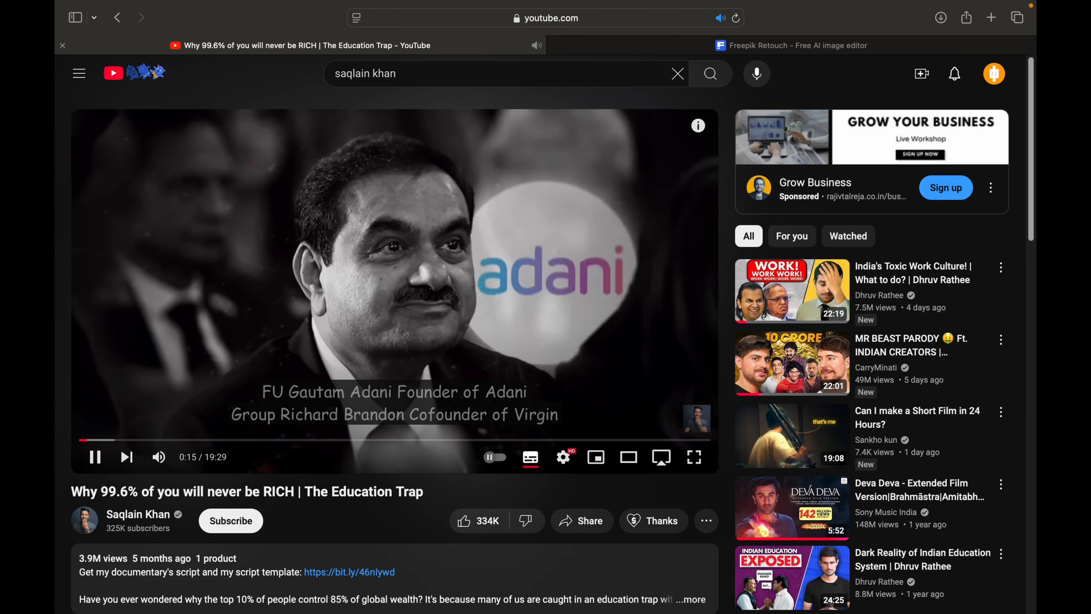
{"action": "left_click", "coordinate": [579, 323]}
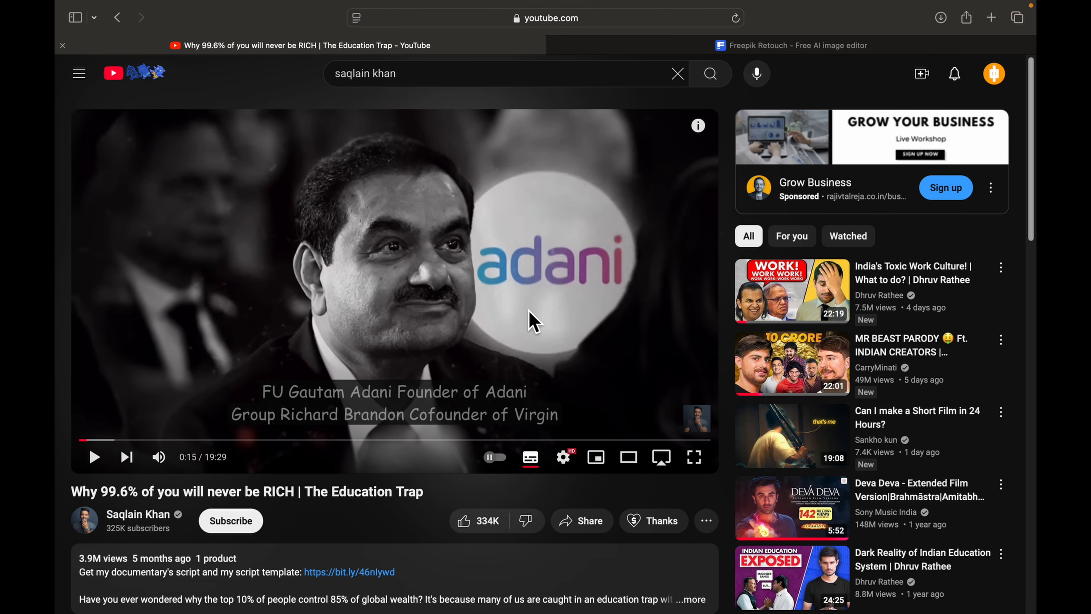
{"action": "left_click", "coordinate": [494, 277]}
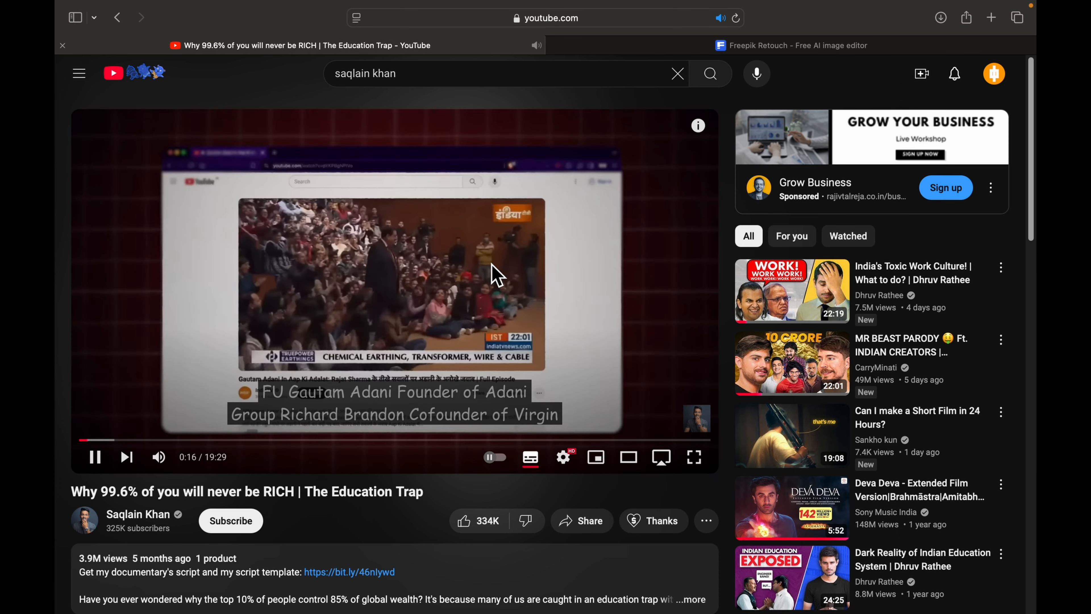
{"action": "key", "text": "space"}
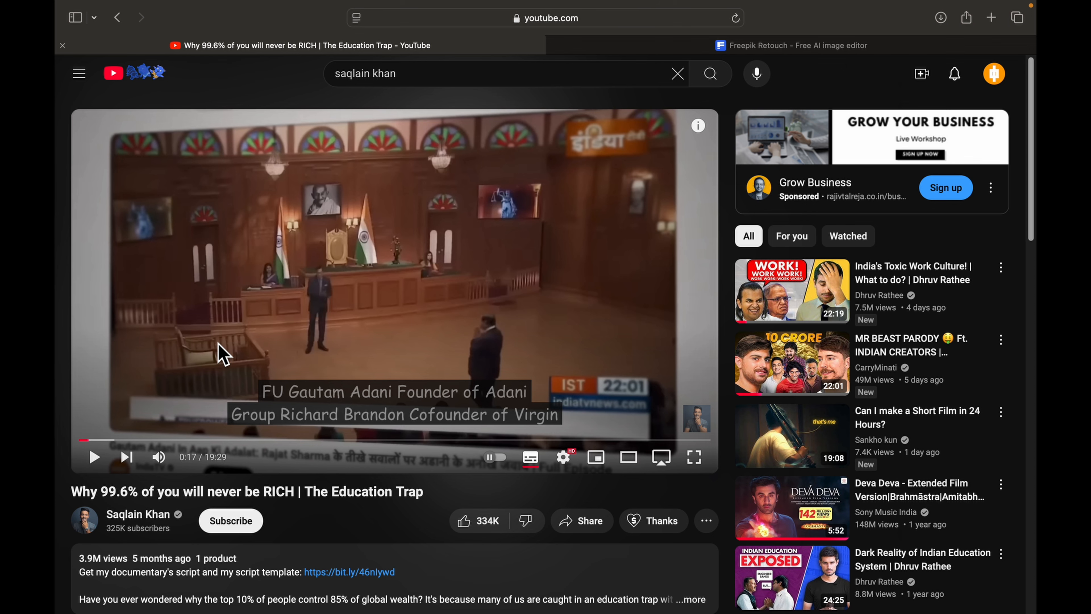
{"action": "key", "text": "space"}
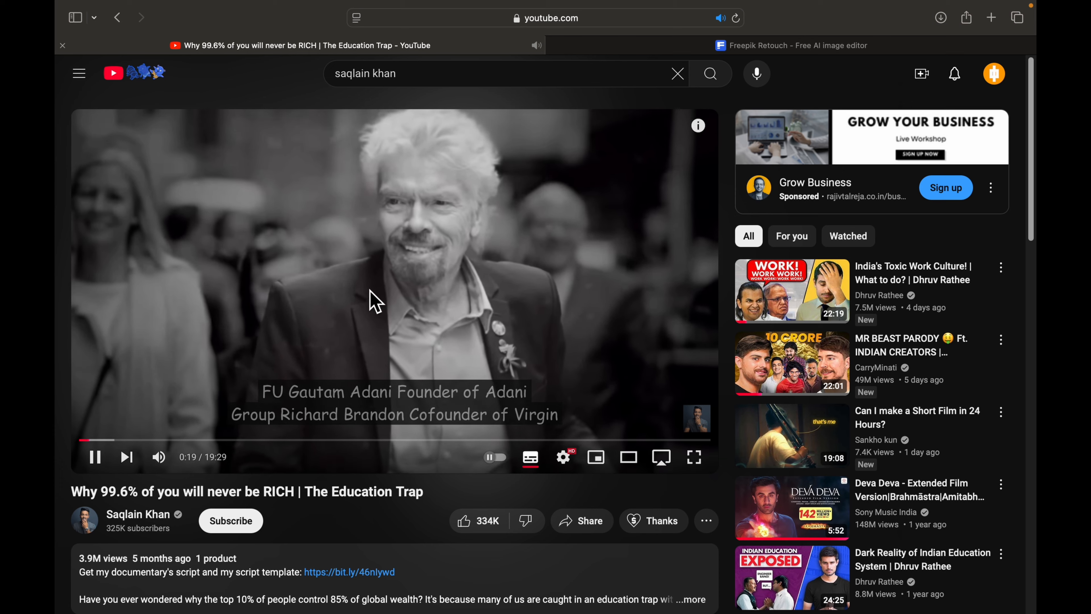
{"action": "key", "text": "space"}
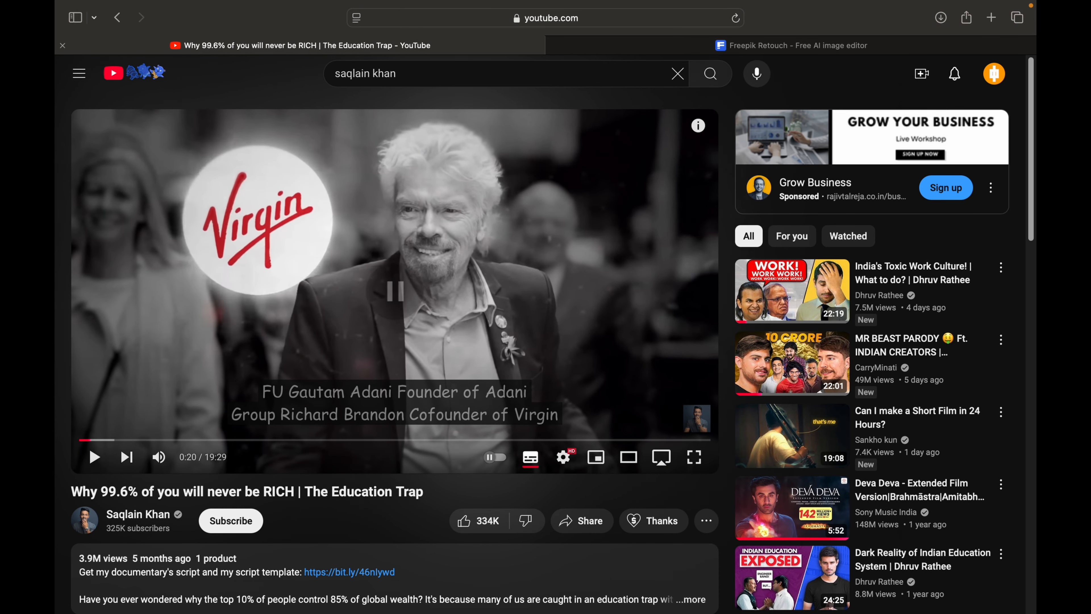